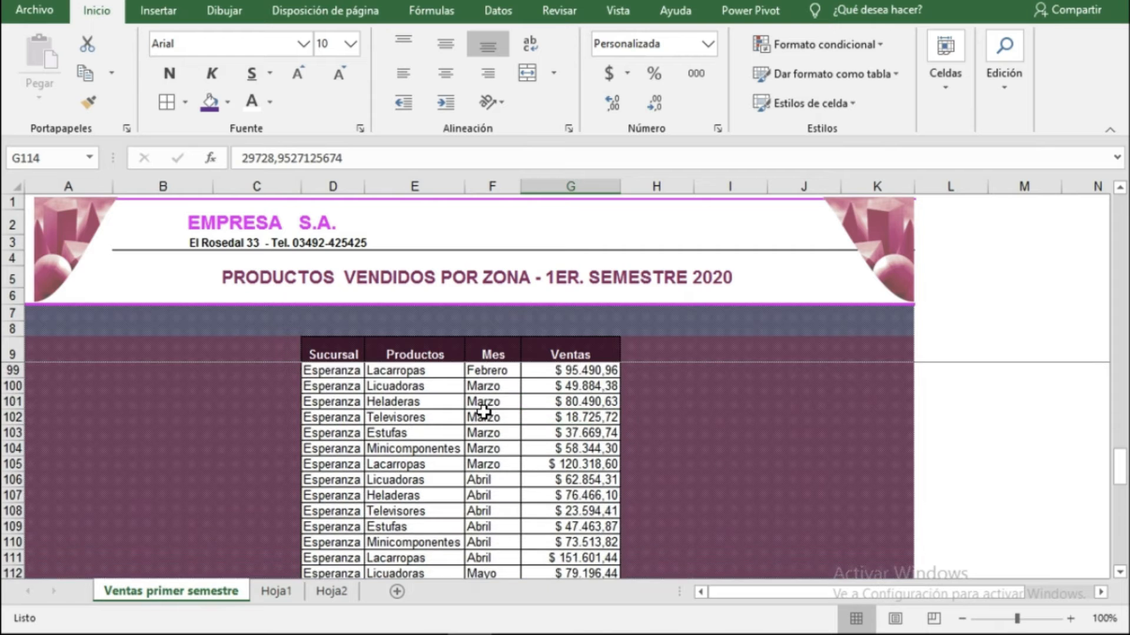
# Browse the sales records on the Ventas primer semestre sheet and the summary tables on Hoja1.
pyautogui.scroll(13, 483, 410)
pyautogui.hscroll(1, 447, 412)
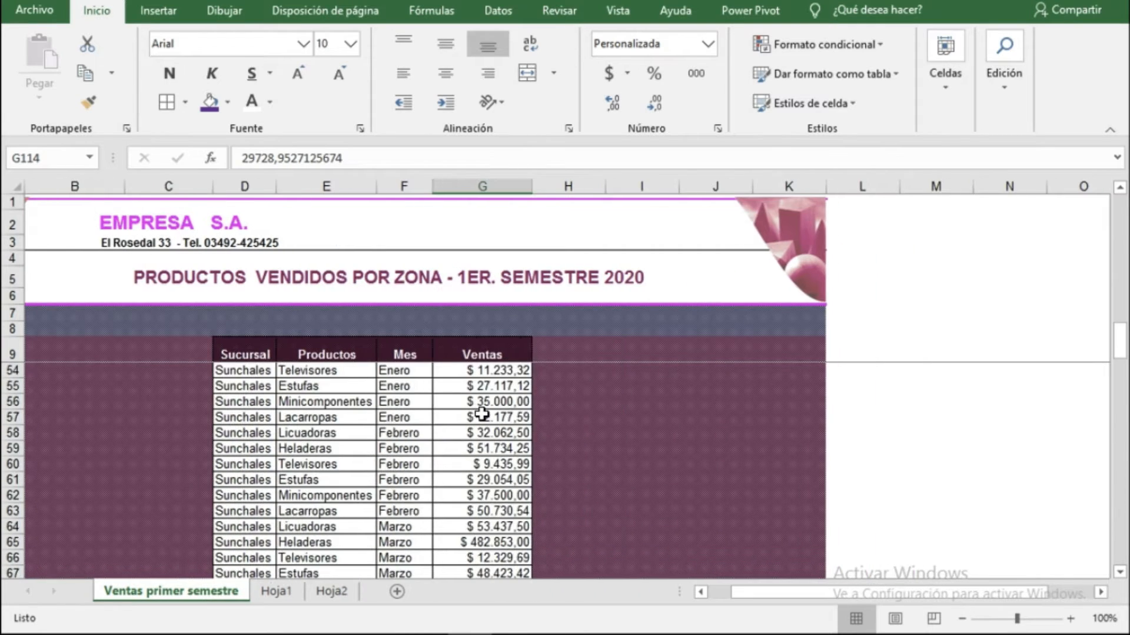
pyautogui.scroll(12, 387, 439)
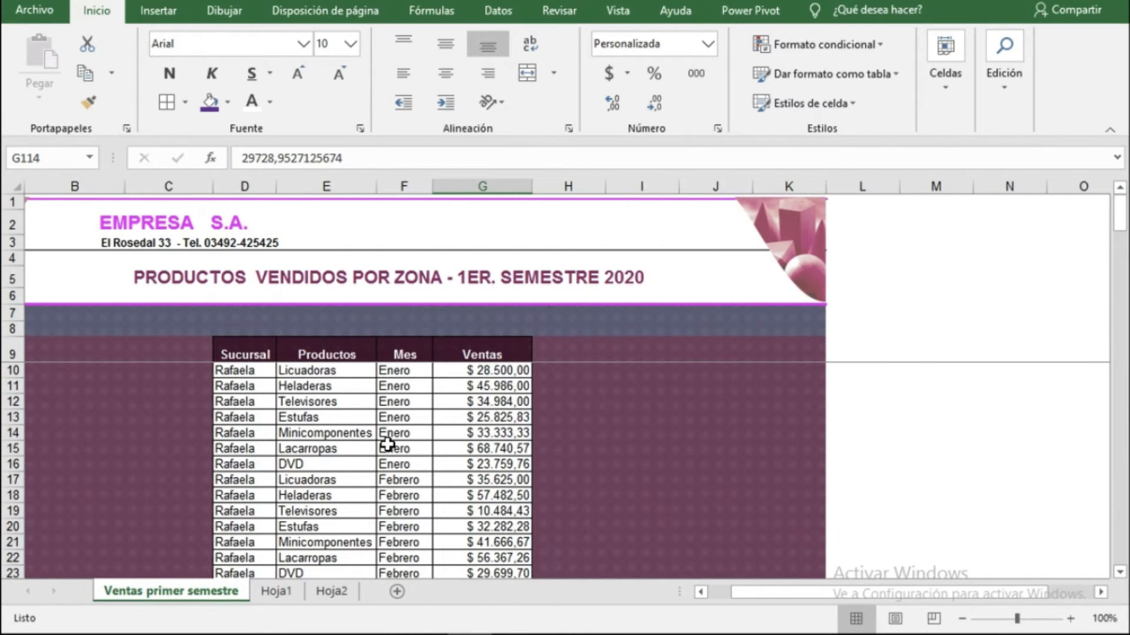
pyautogui.click(277, 591)
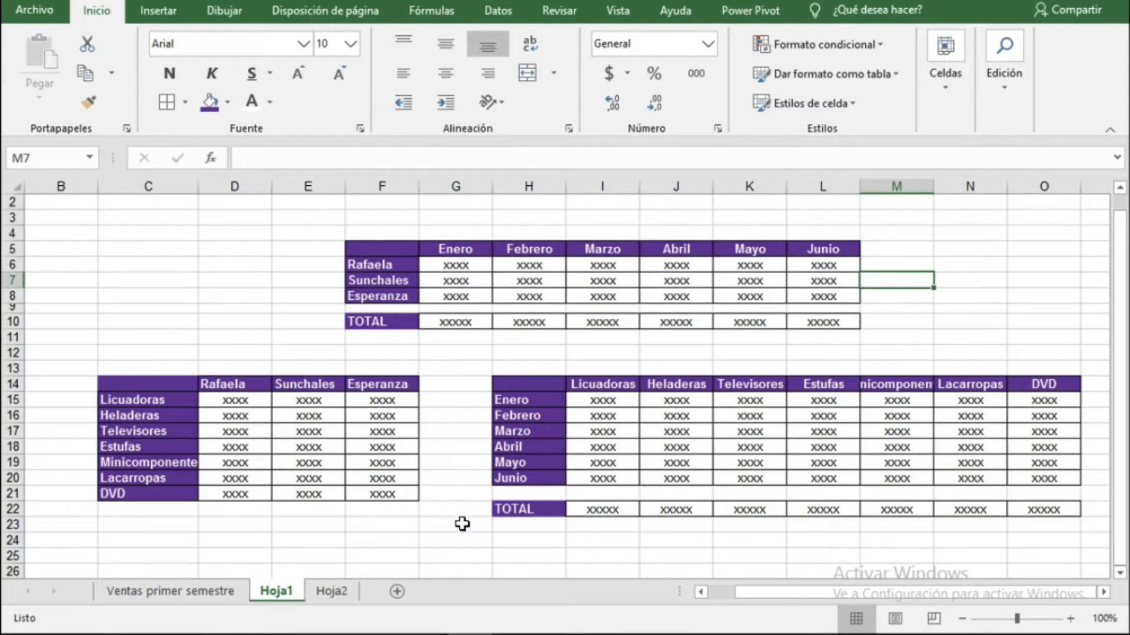
pyautogui.click(200, 591)
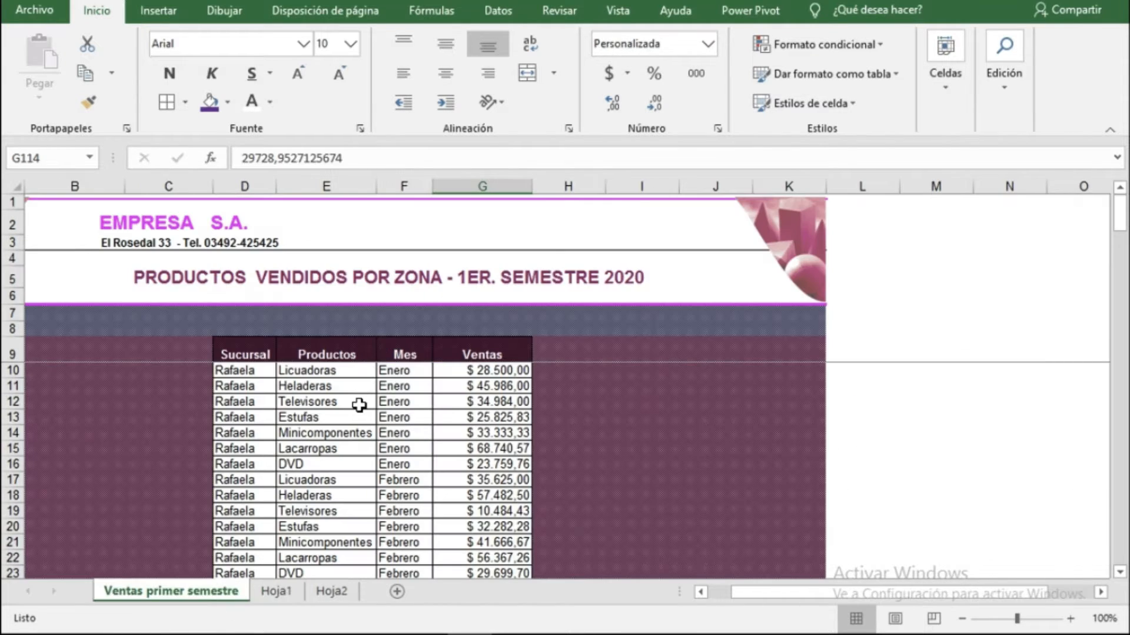
pyautogui.click(281, 592)
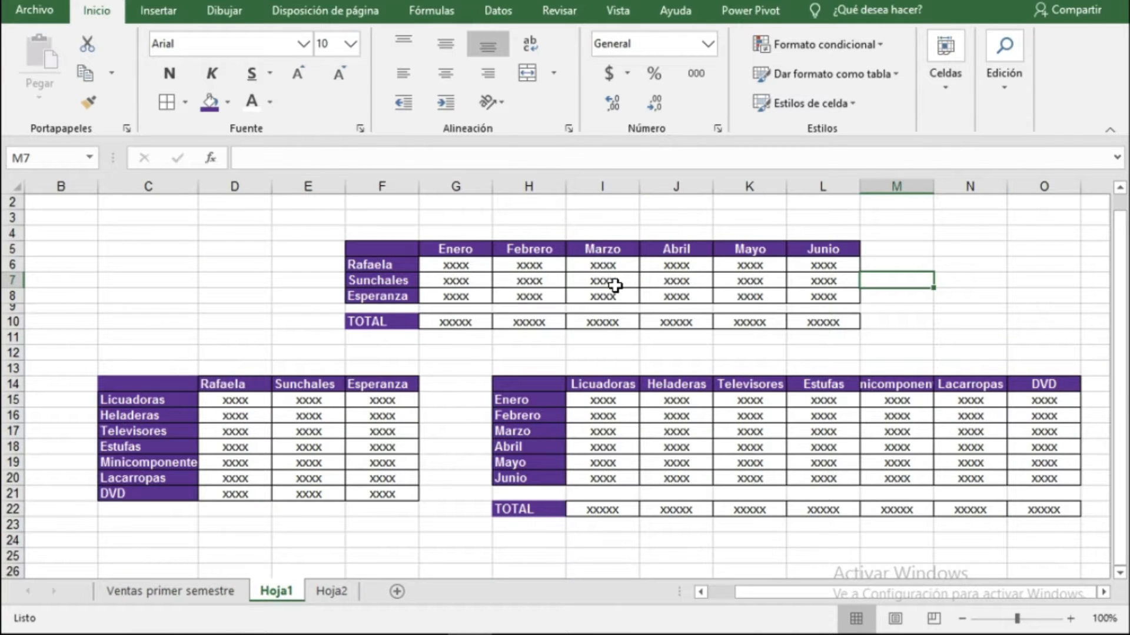
# Examine the branch, month, product and TOTAL cells of the three summary tables on Hoja1.
pyautogui.click(373, 264)
pyautogui.click(376, 281)
pyautogui.click(377, 296)
pyautogui.click(392, 268)
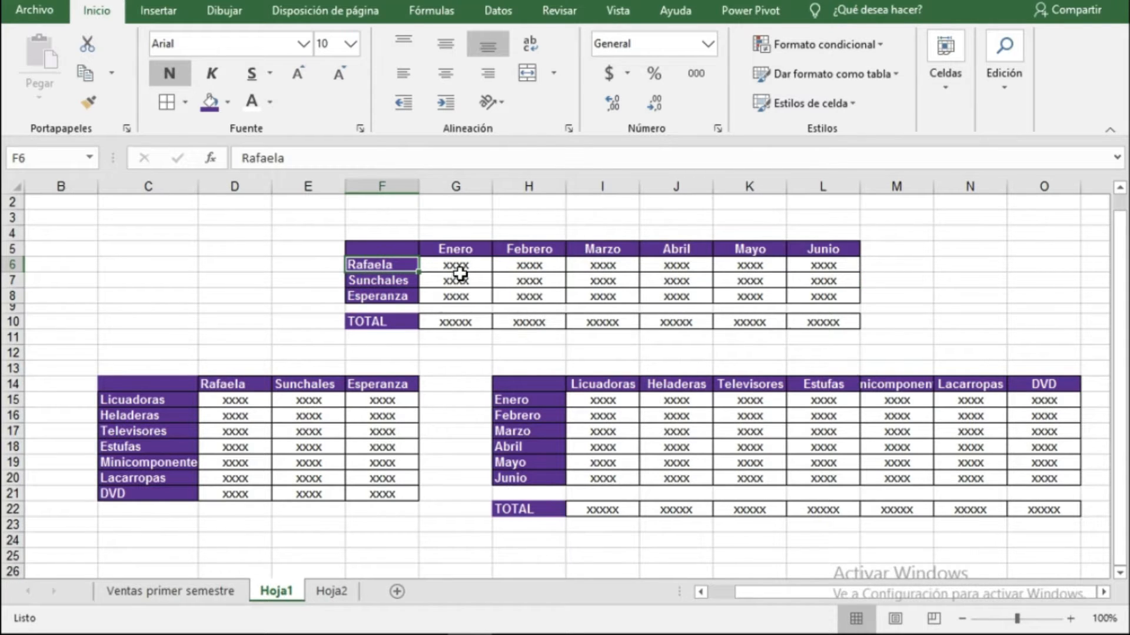
pyautogui.click(455, 266)
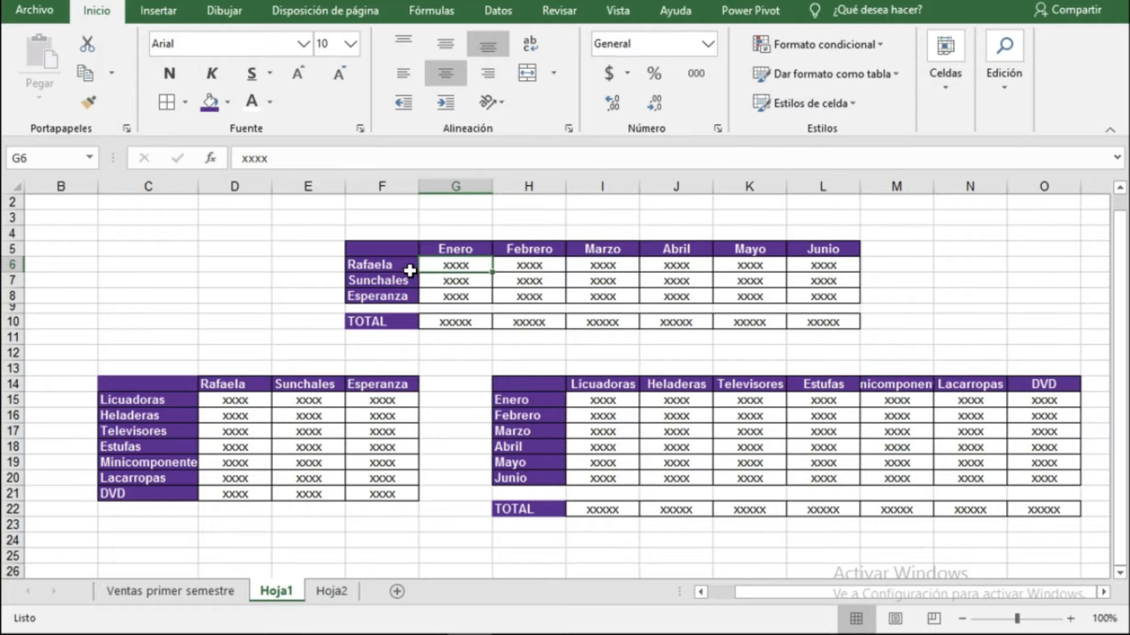
pyautogui.click(257, 446)
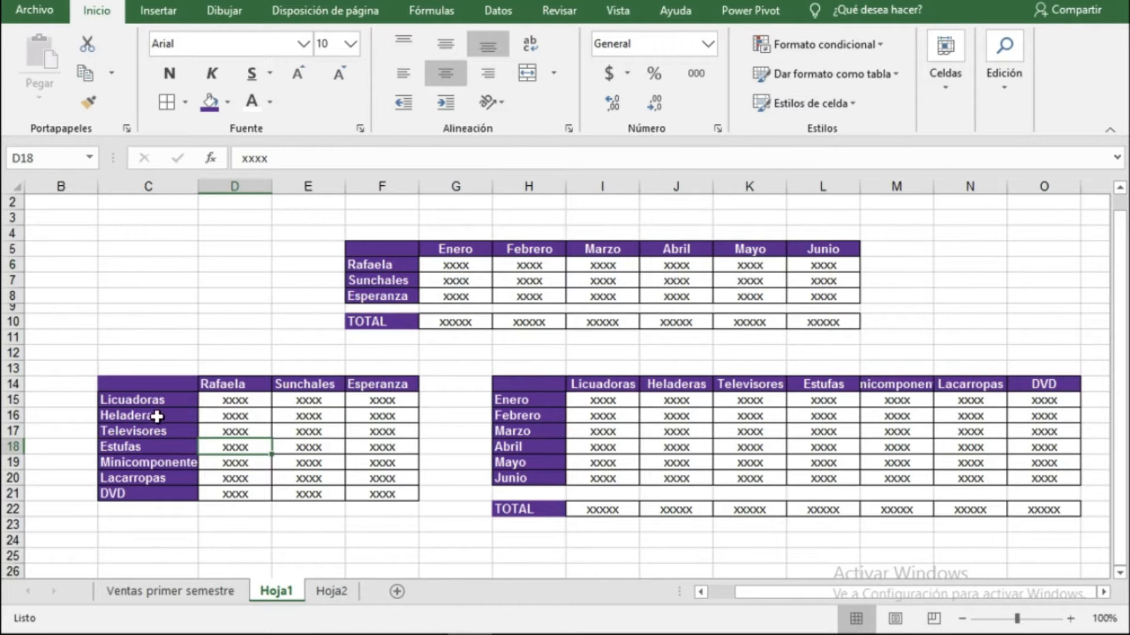
pyautogui.click(147, 400)
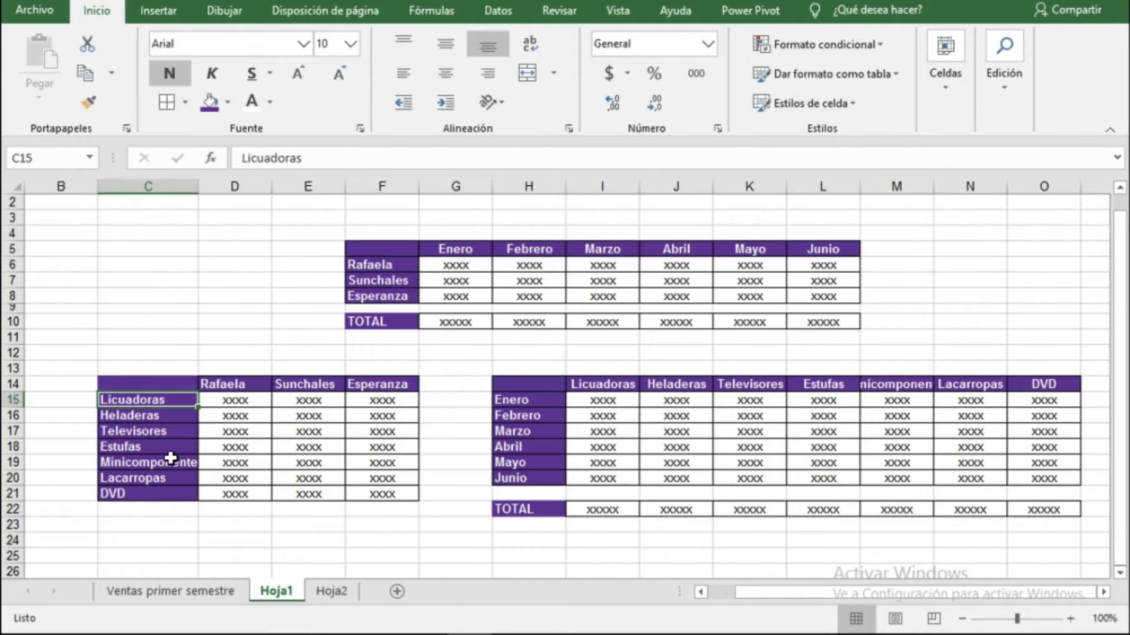
pyautogui.click(232, 400)
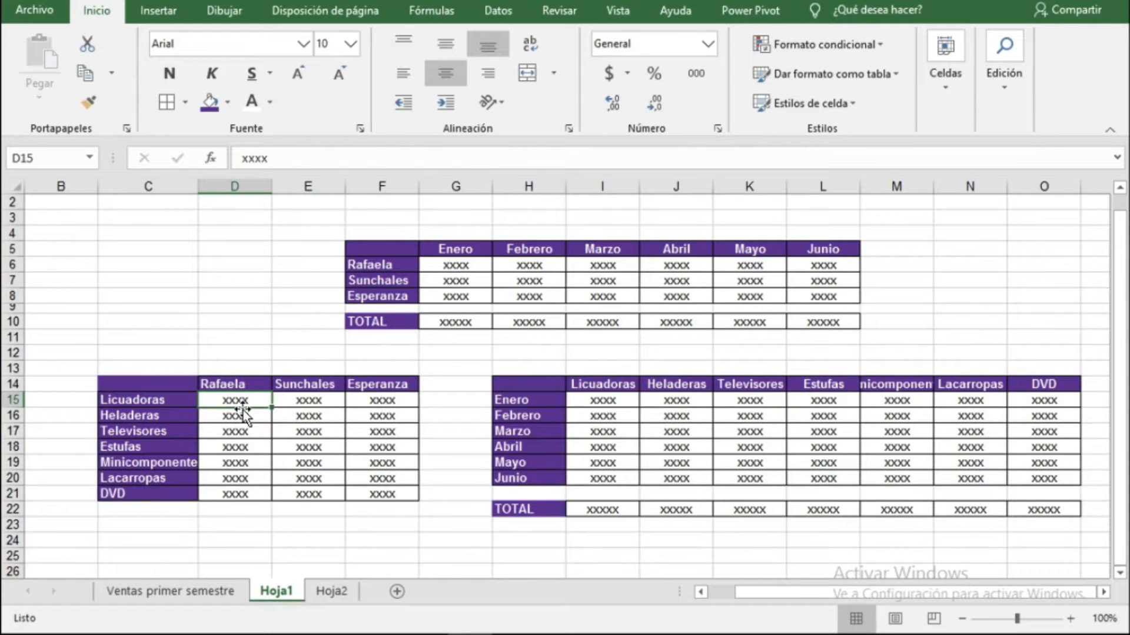
pyautogui.click(232, 386)
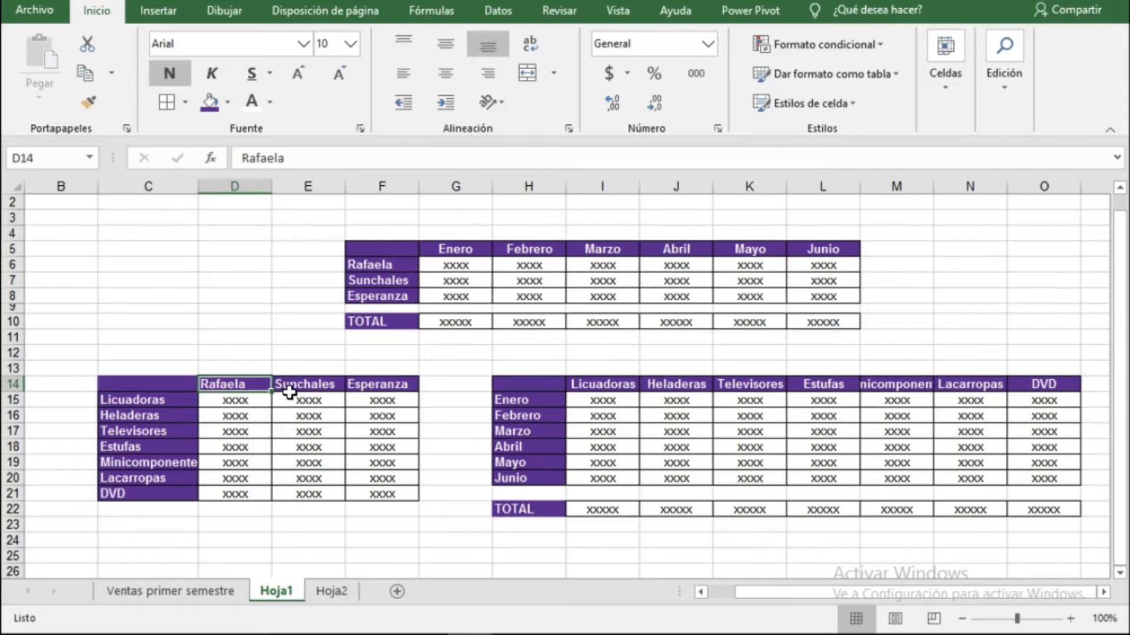
pyautogui.click(290, 393)
pyautogui.click(381, 385)
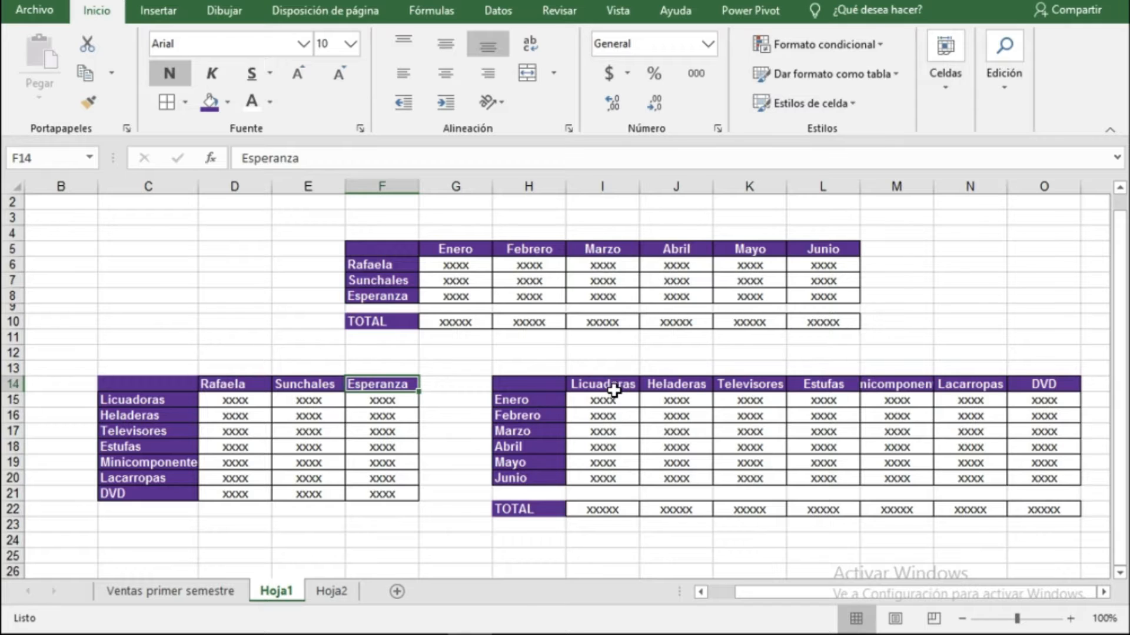
pyautogui.click(606, 416)
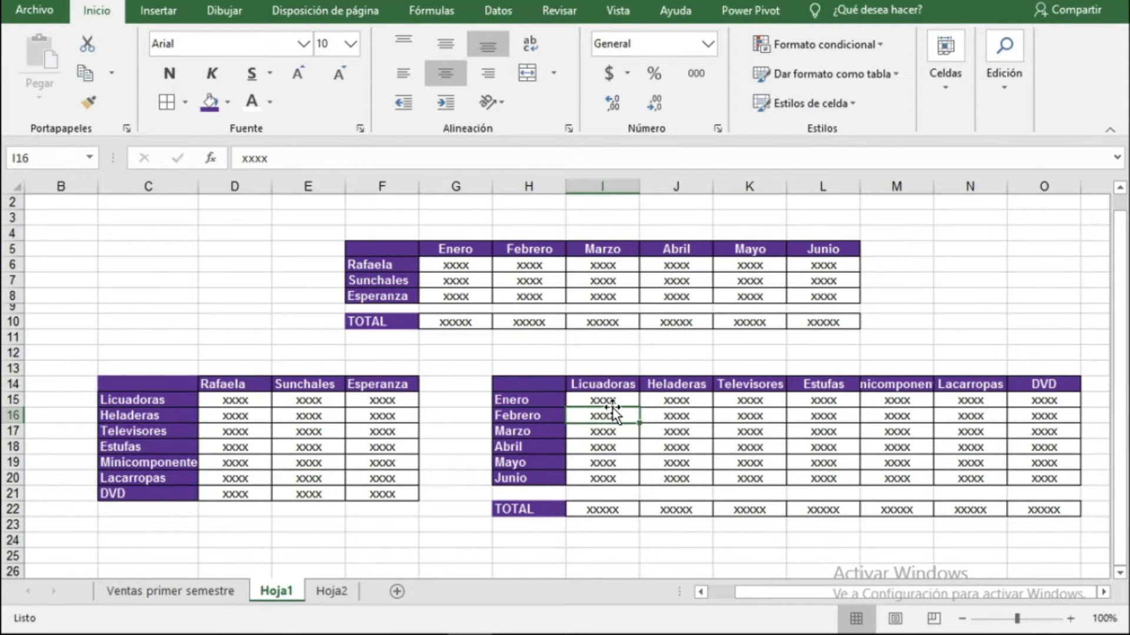
pyautogui.click(608, 509)
pyautogui.click(462, 326)
# Insert a PivotTable from the range 'Ventas primer semestre'!$D$9:$G$123 on a new worksheet.
pyautogui.click(200, 591)
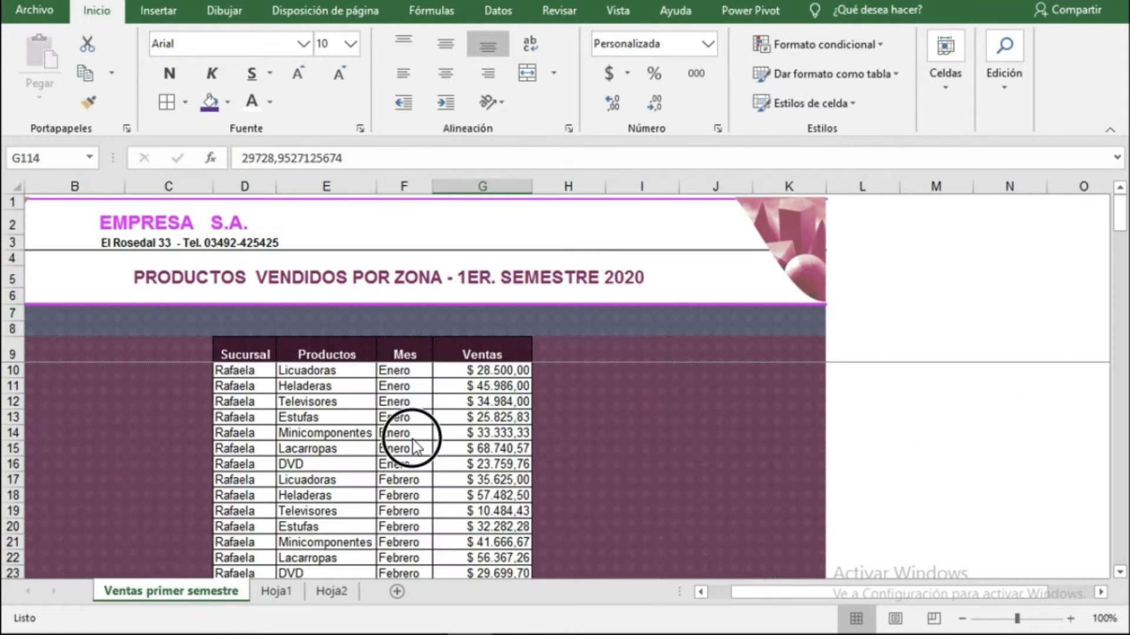
pyautogui.click(406, 435)
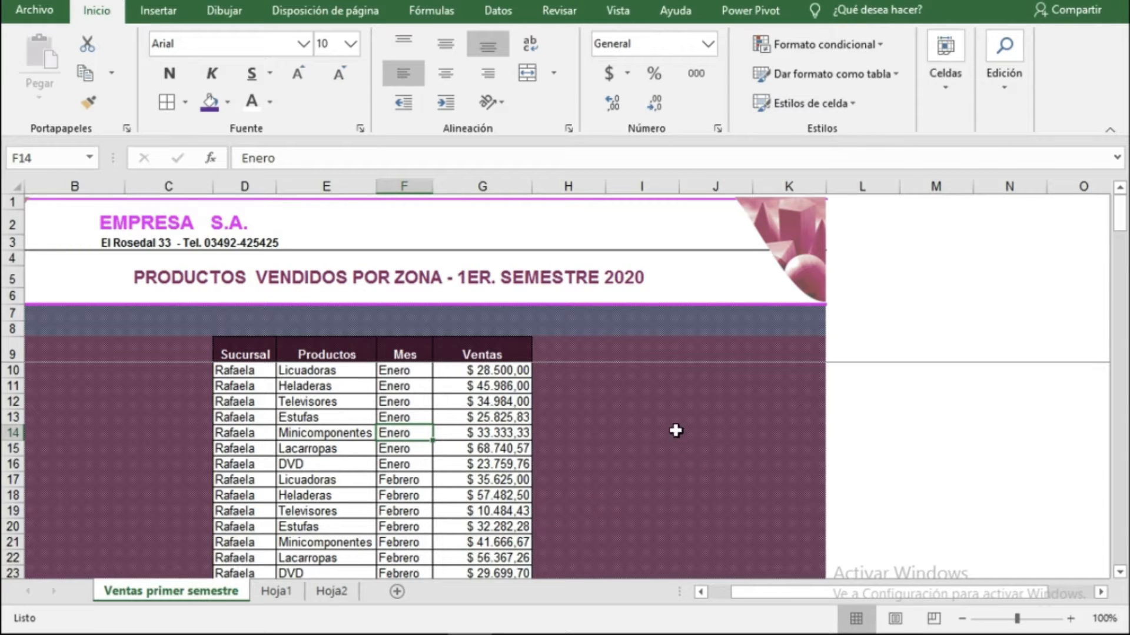
pyautogui.click(346, 405)
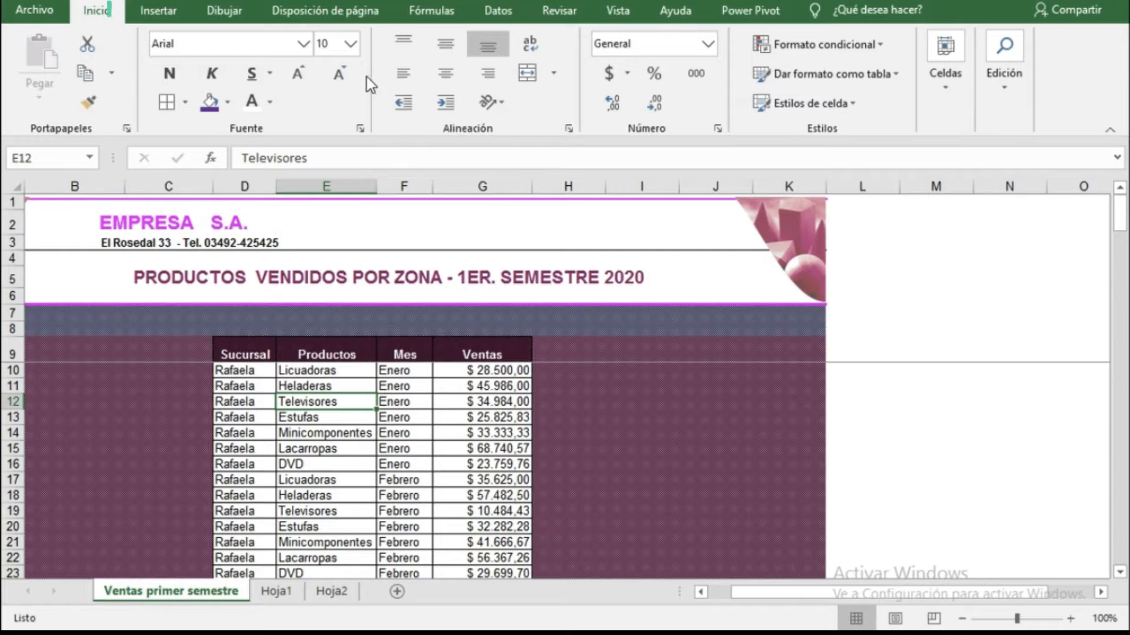
pyautogui.click(158, 11)
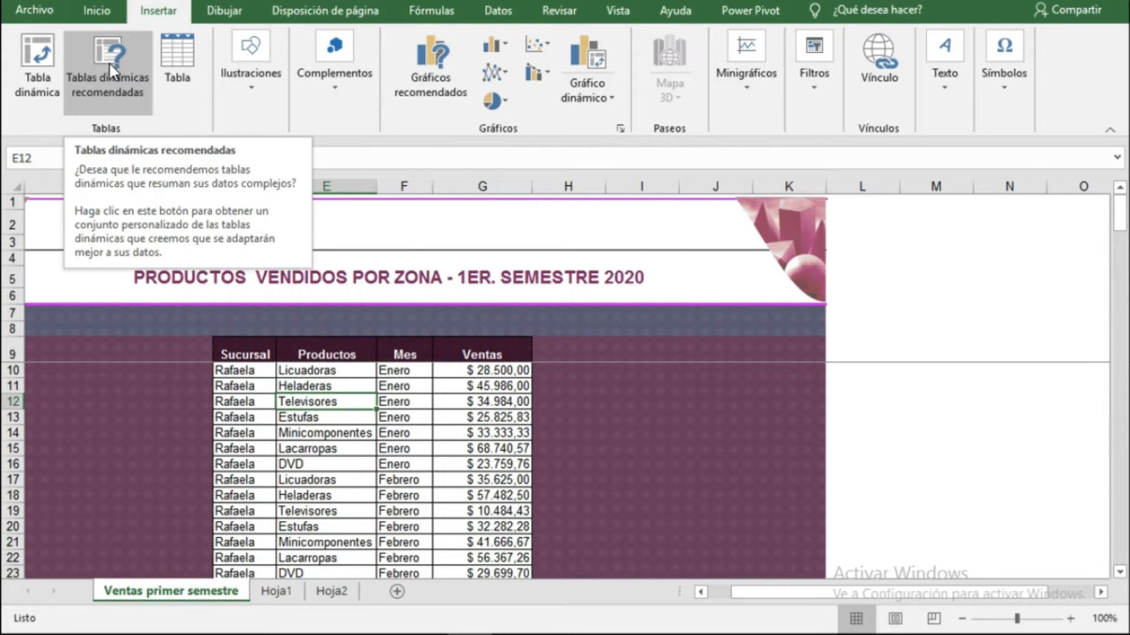
pyautogui.click(38, 63)
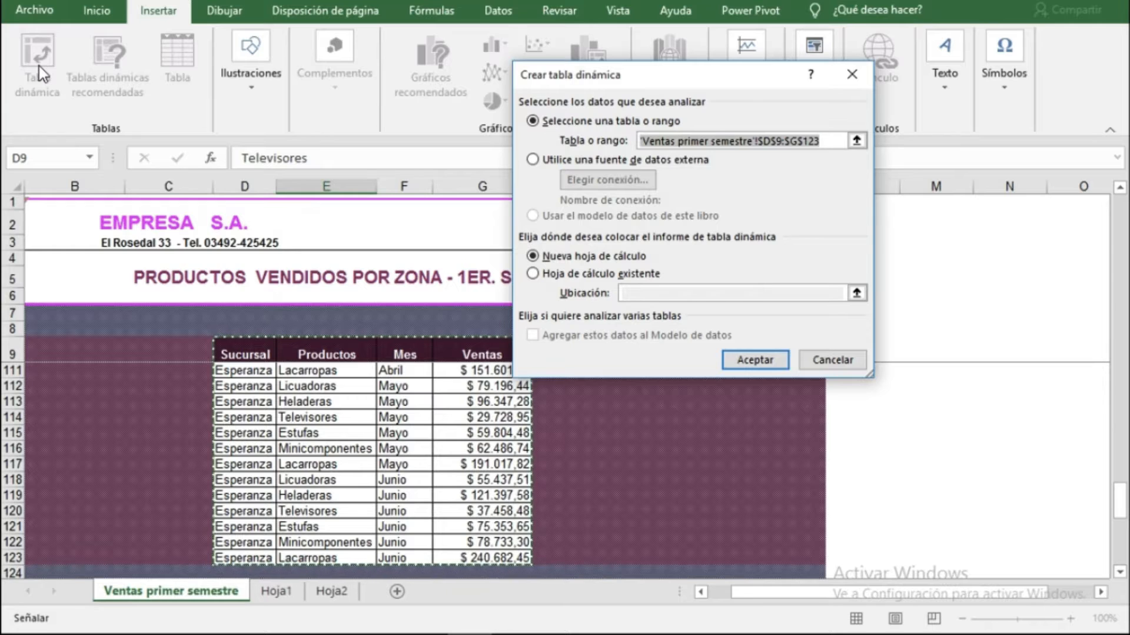
pyautogui.moveTo(659, 77); pyautogui.dragTo(724, 128)
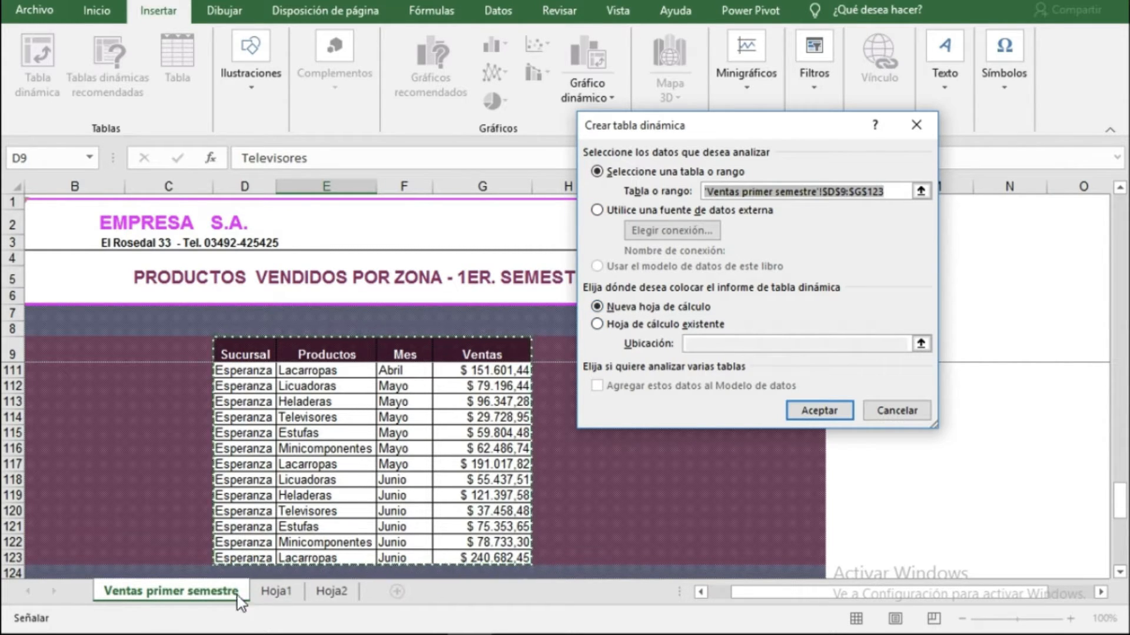
pyautogui.click(598, 324)
pyautogui.click(921, 344)
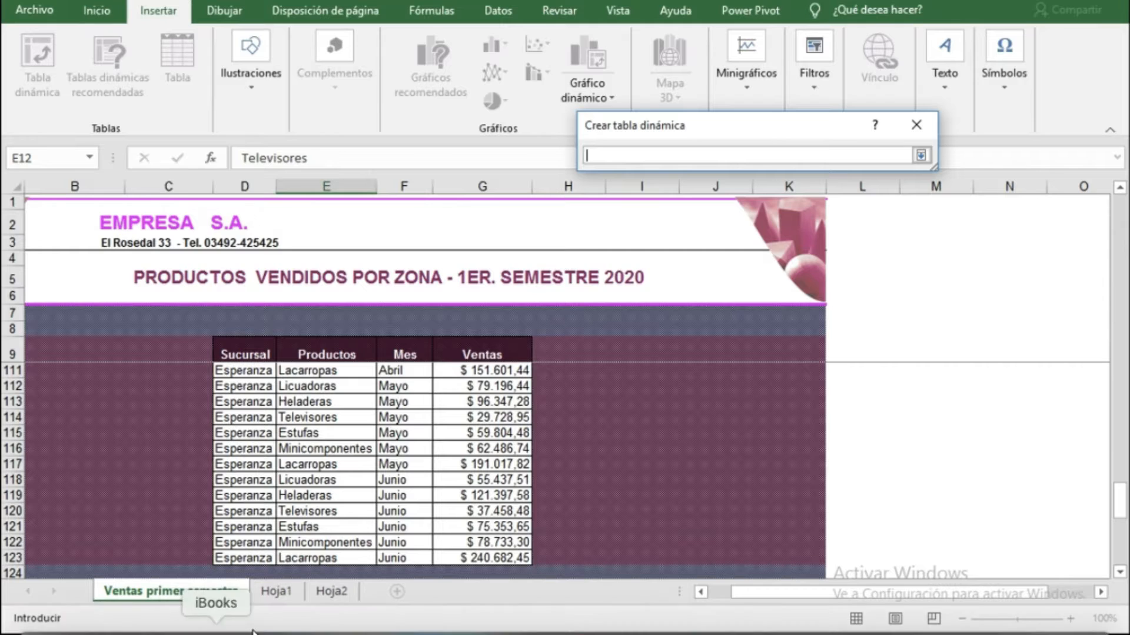
pyautogui.click(915, 127)
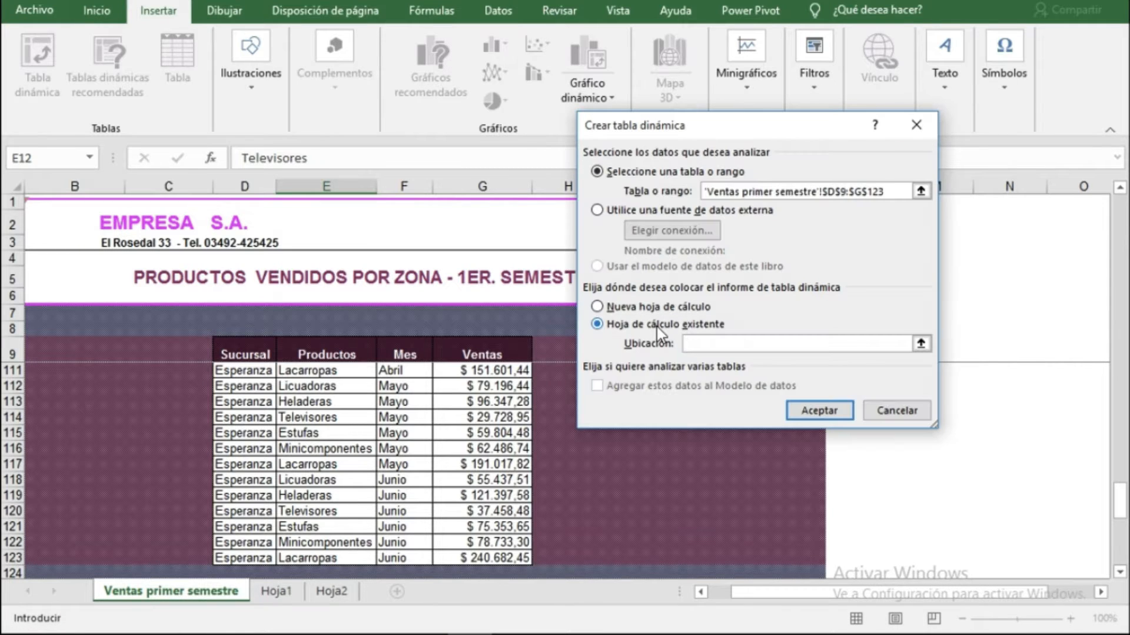
pyautogui.click(606, 308)
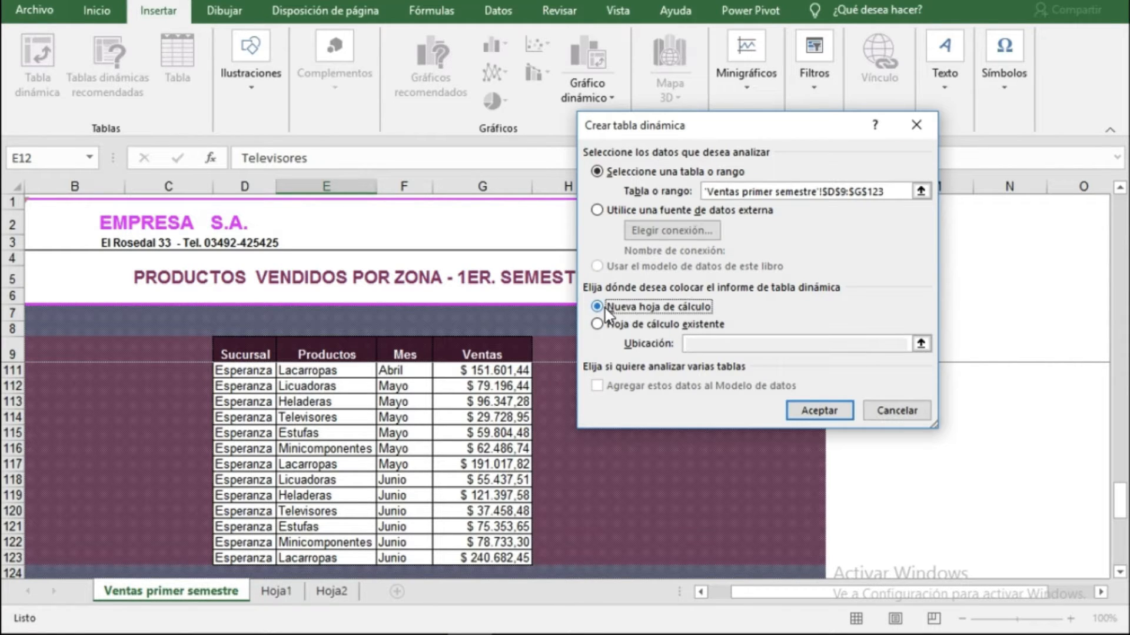
pyautogui.click(807, 416)
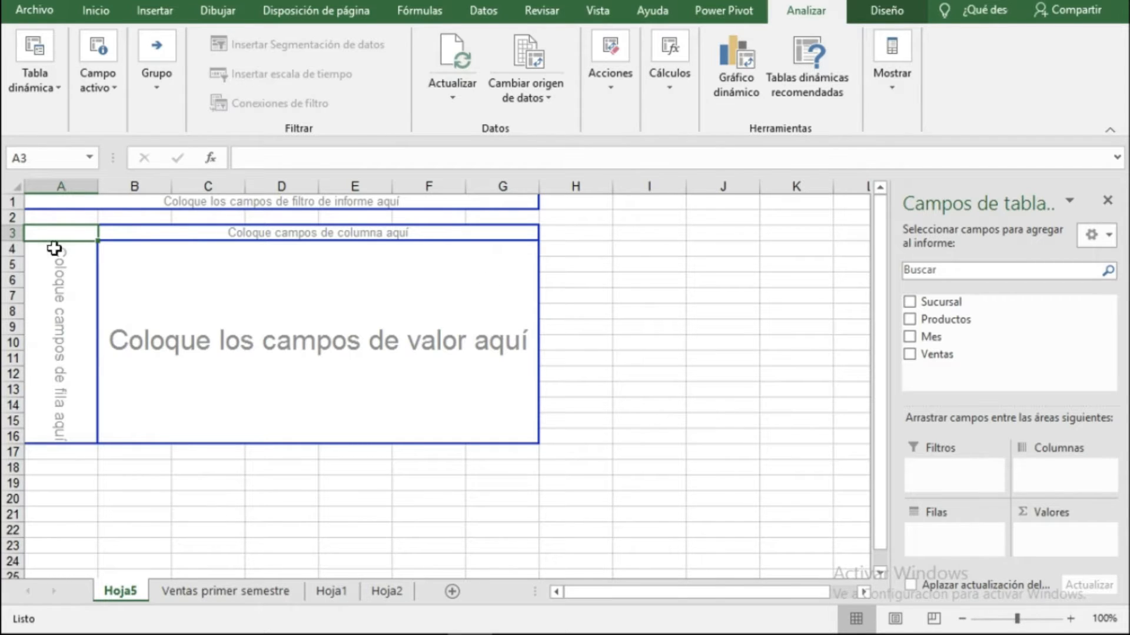
# Examine the empty PivotTable layout areas on the new Hoja5 sheet.
pyautogui.click(257, 362)
pyautogui.click(68, 344)
pyautogui.click(247, 233)
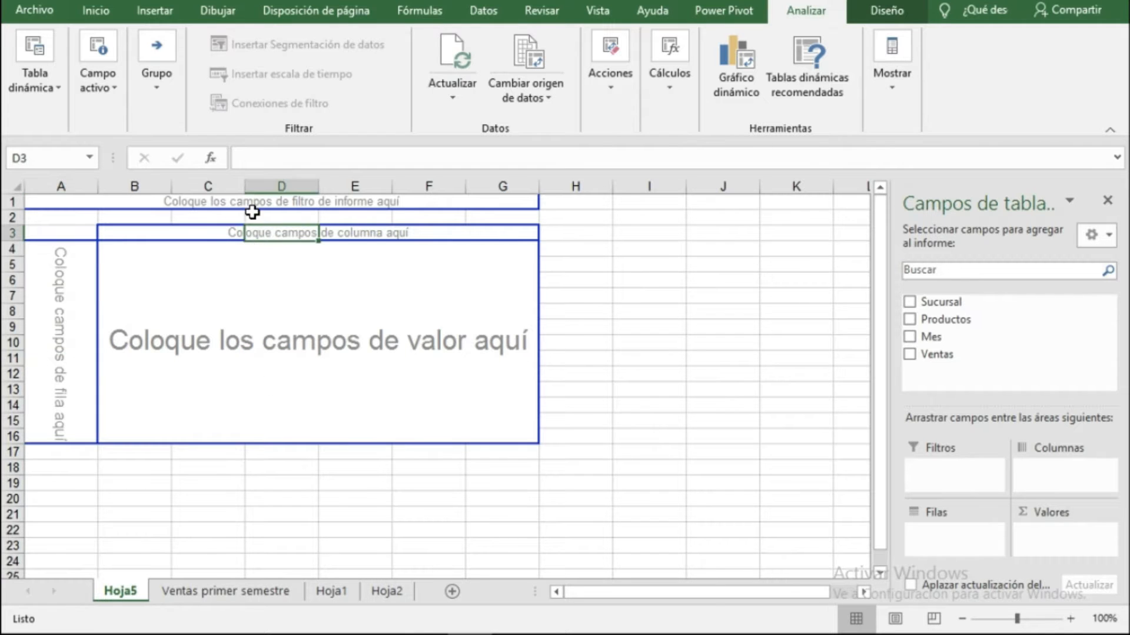
pyautogui.click(251, 202)
pyautogui.click(241, 294)
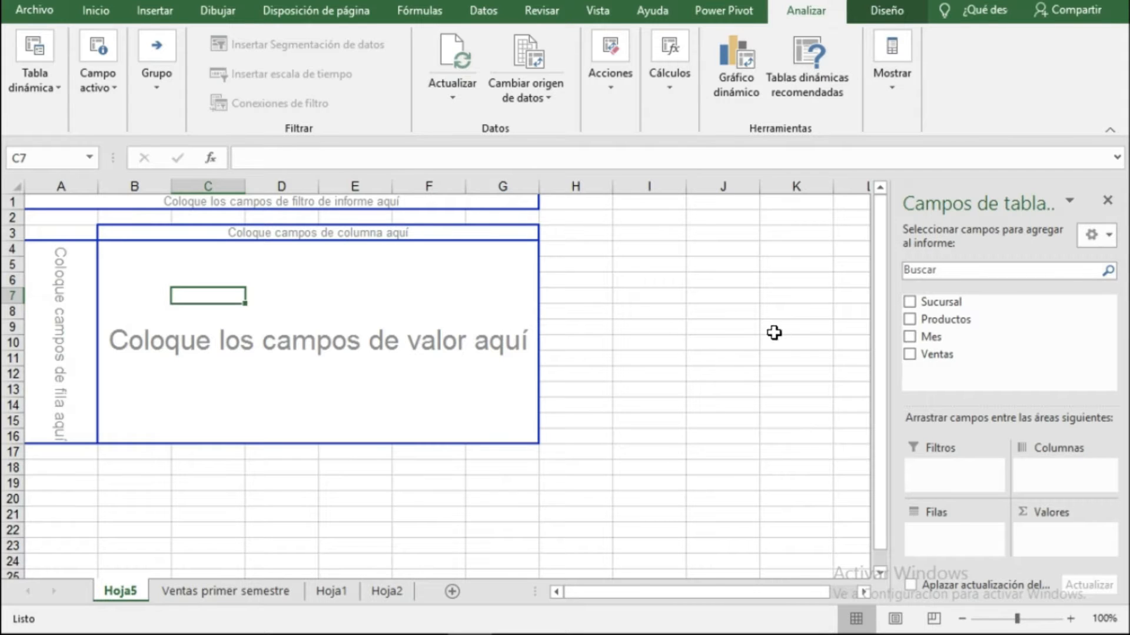
pyautogui.click(716, 328)
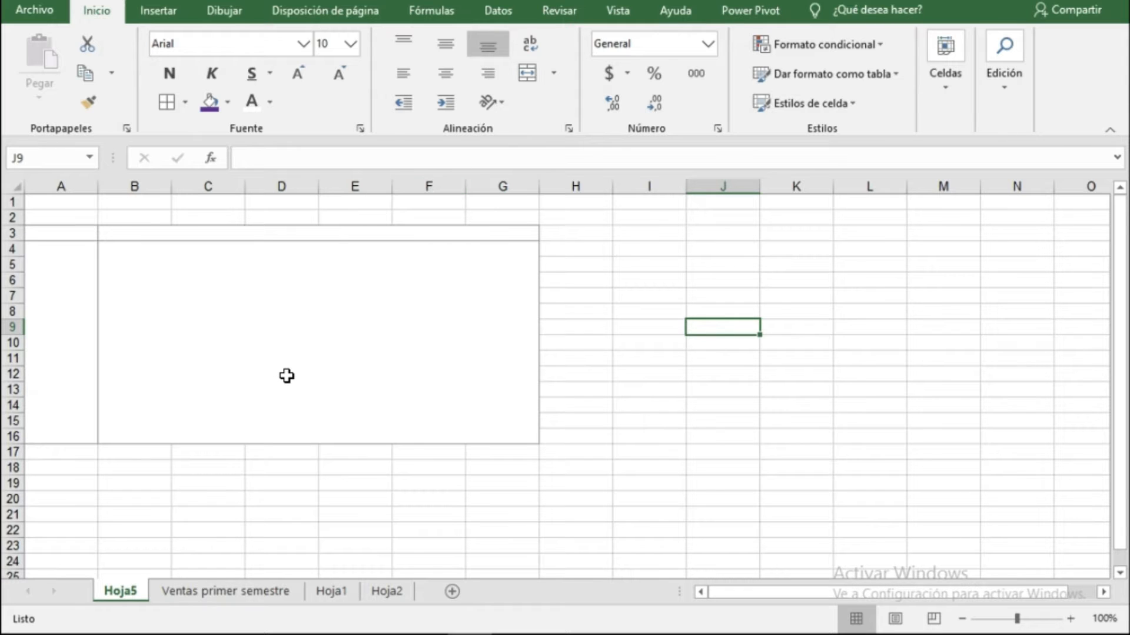
pyautogui.click(306, 343)
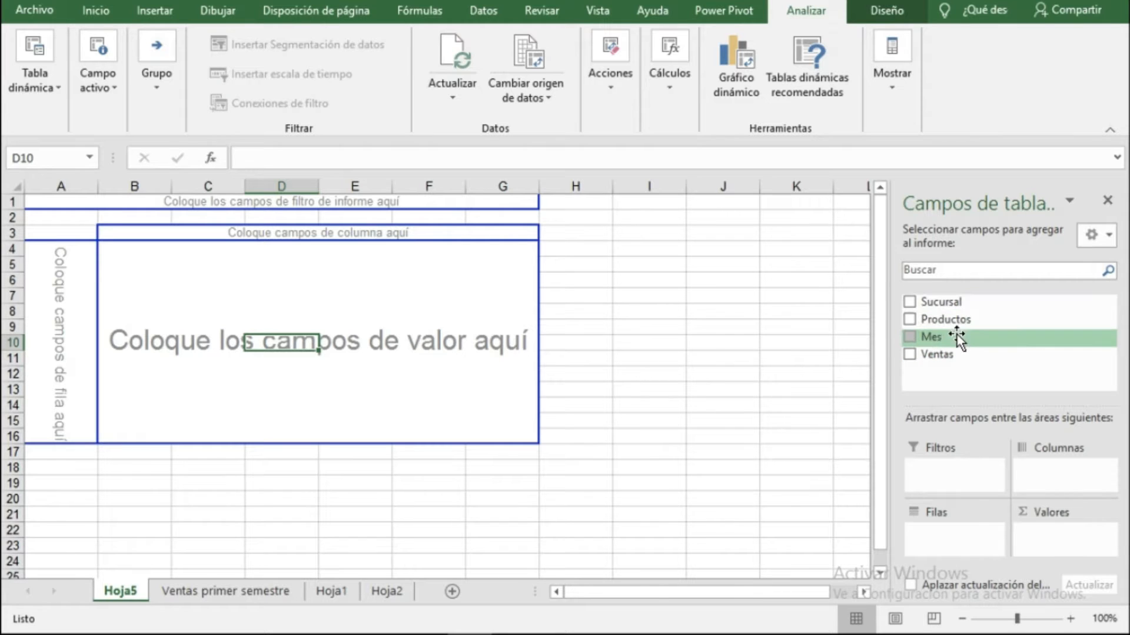
# Place the Sucursal field in the PivotTable rows and the Mes field in its columns.
pyautogui.click(228, 591)
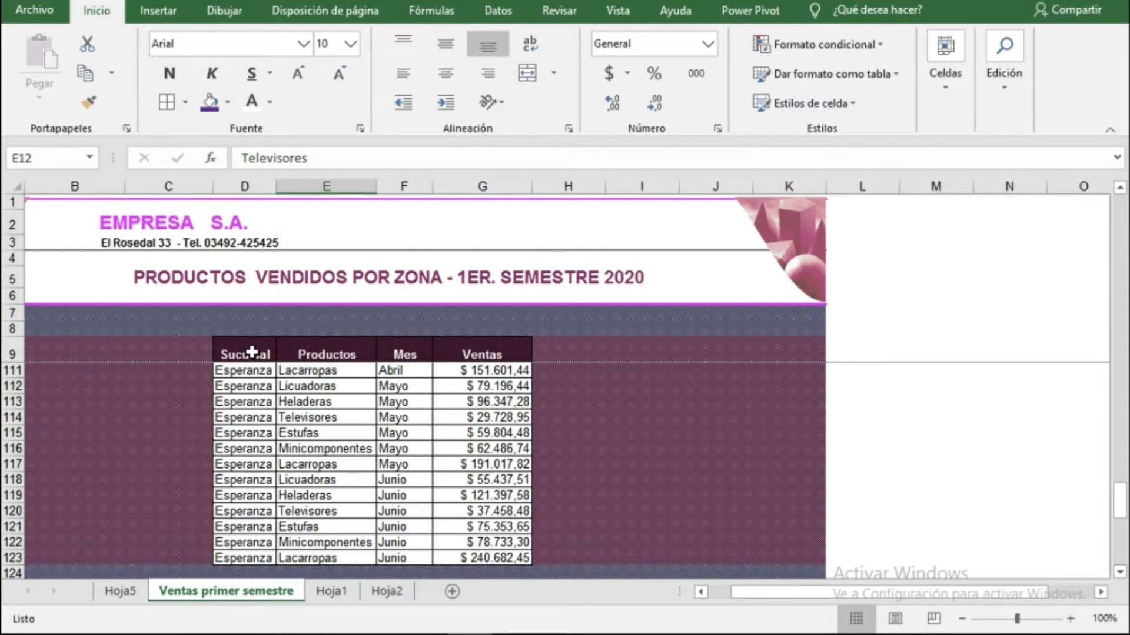
pyautogui.click(119, 593)
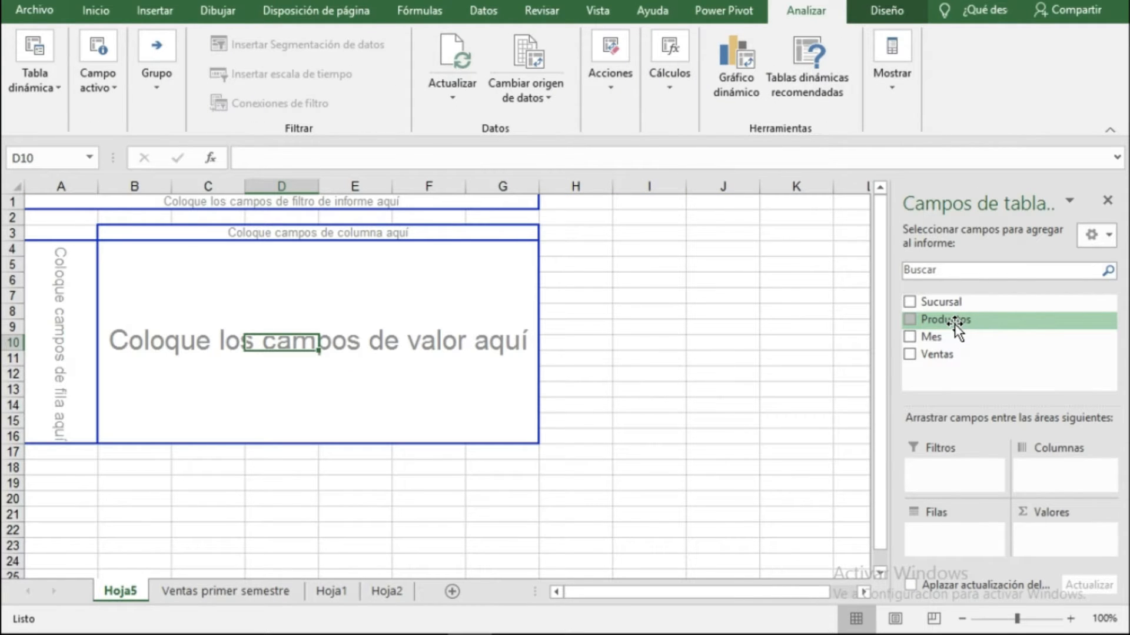
pyautogui.click(333, 592)
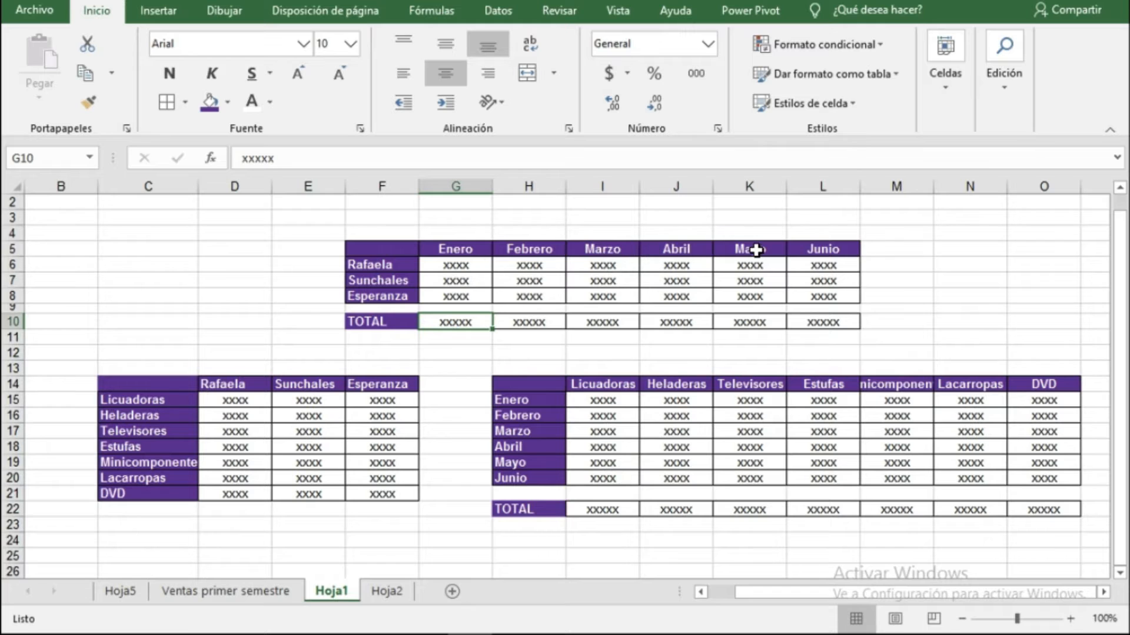
pyautogui.click(121, 592)
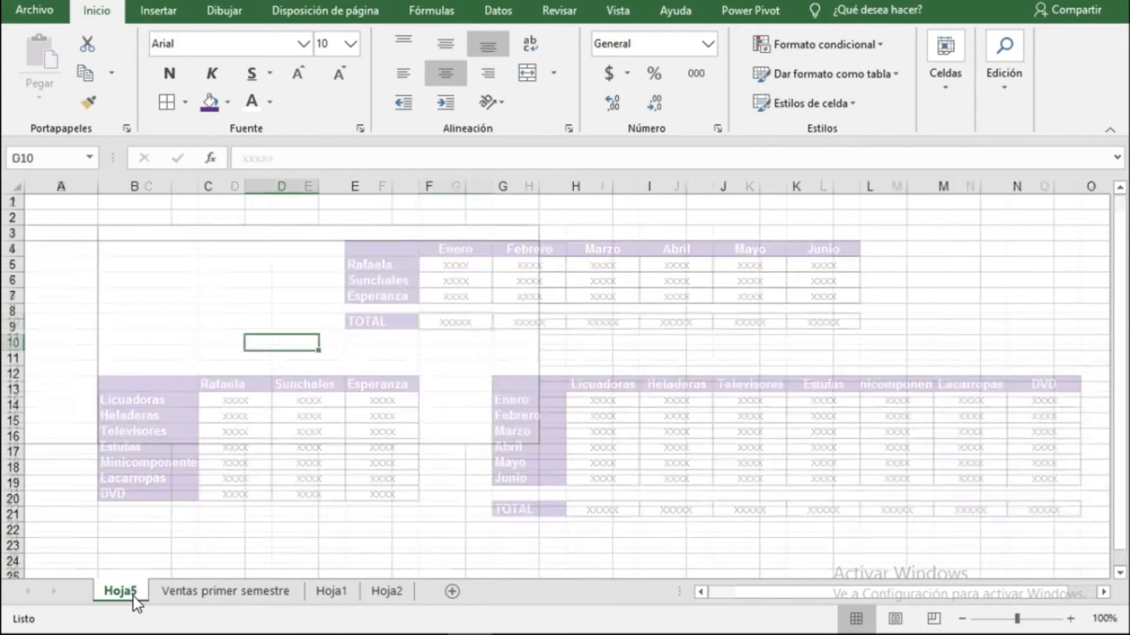
pyautogui.moveTo(928, 303); pyautogui.dragTo(60, 295)
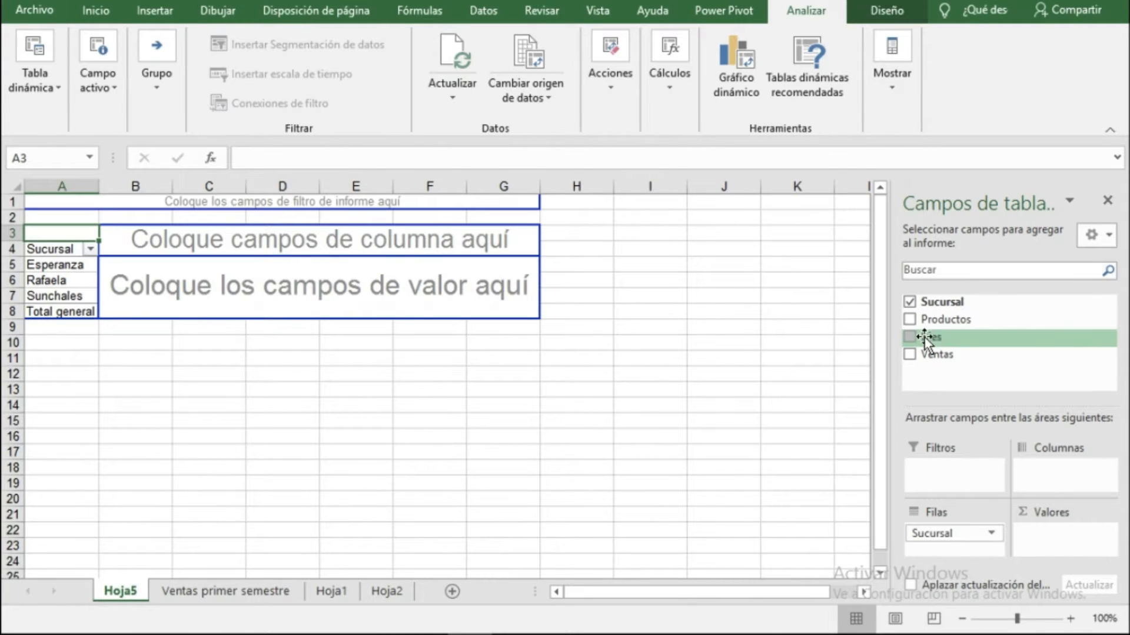
pyautogui.moveTo(930, 337); pyautogui.dragTo(280, 238)
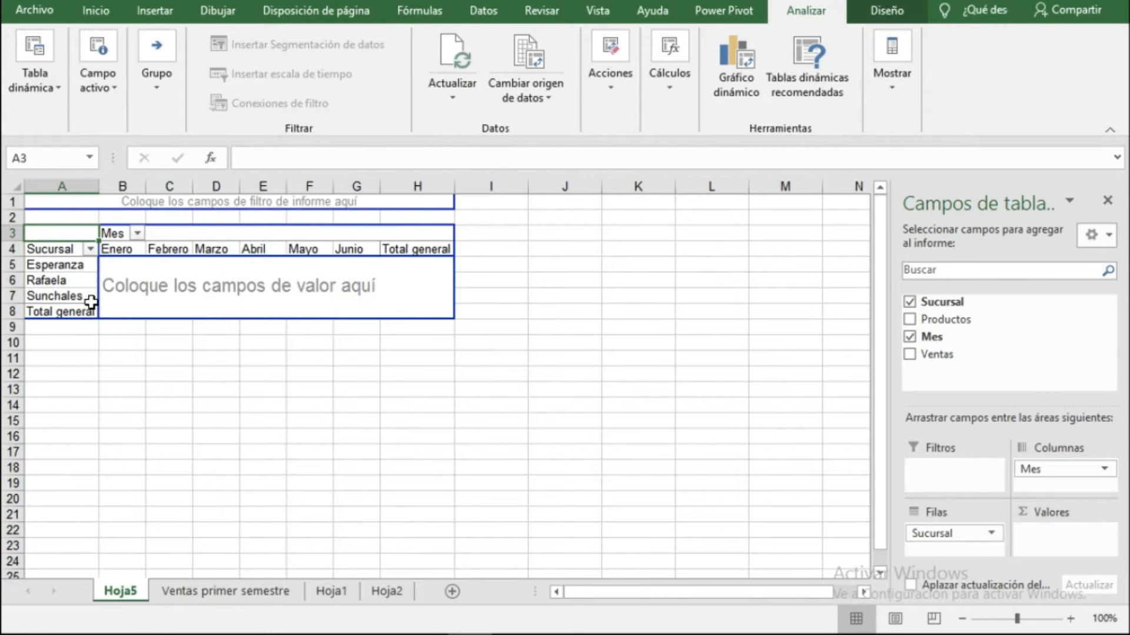
# Compare the branch-by-month table on Hoja1 with the PivotTable on Hoja5.
pyautogui.click(325, 591)
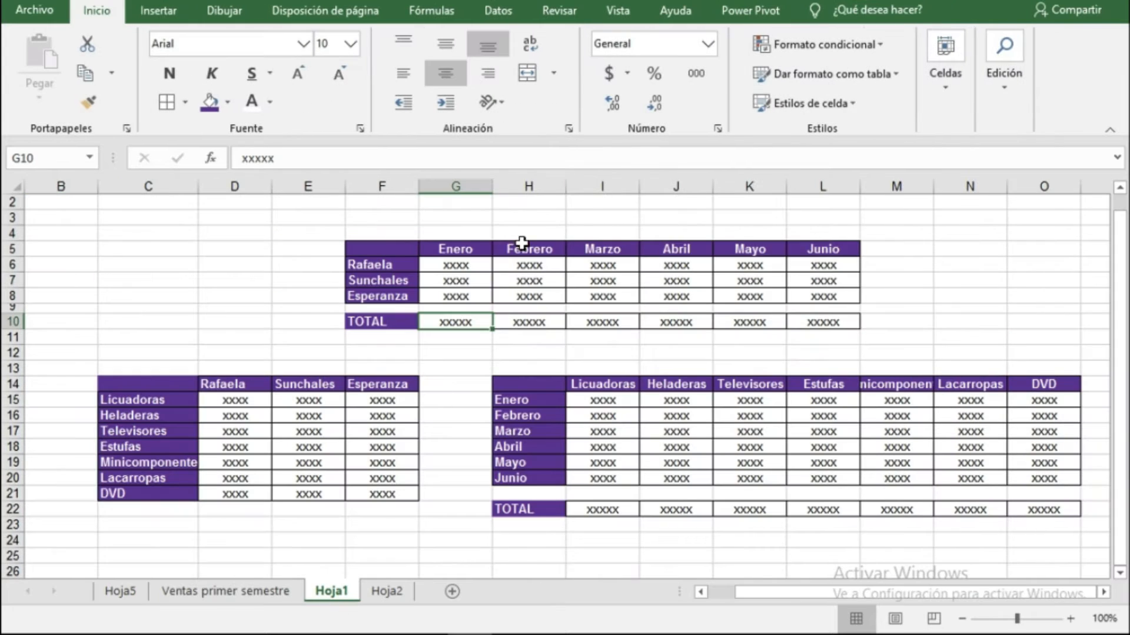
pyautogui.click(188, 595)
pyautogui.click(120, 592)
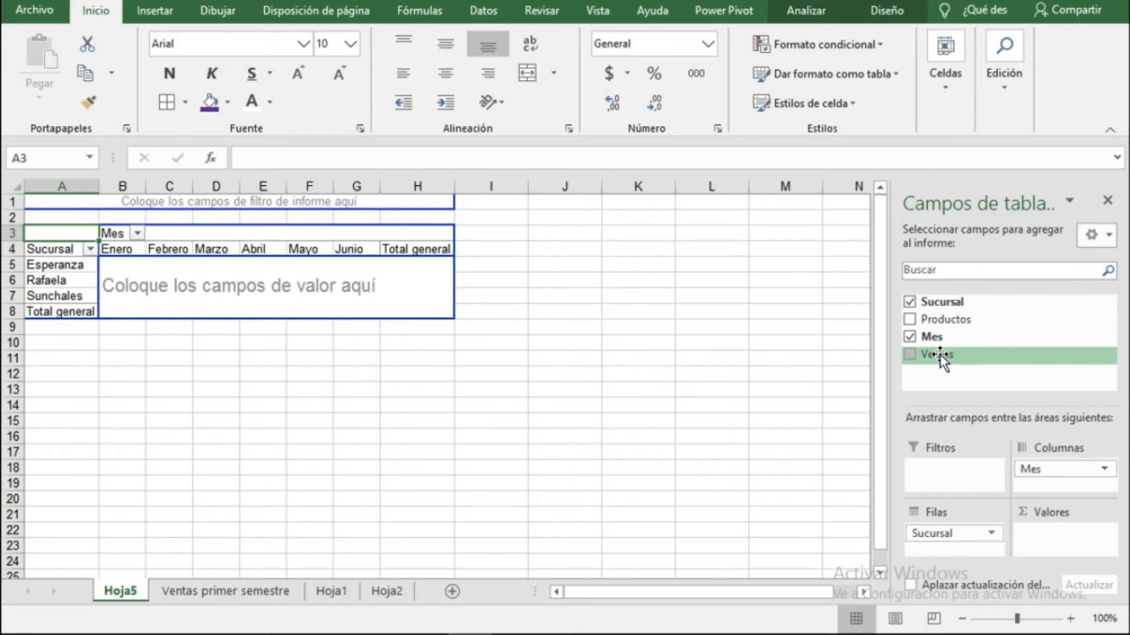
# Add the Ventas field to the PivotTable values to sum sales by branch and month.
pyautogui.moveTo(940, 355); pyautogui.dragTo(288, 294)
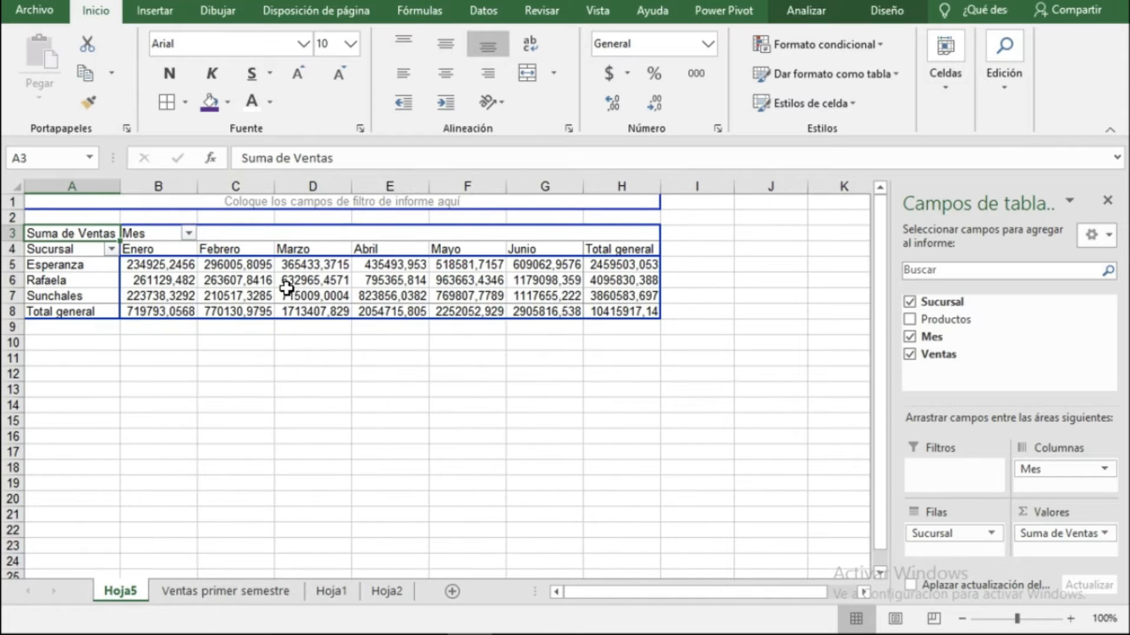
pyautogui.click(154, 266)
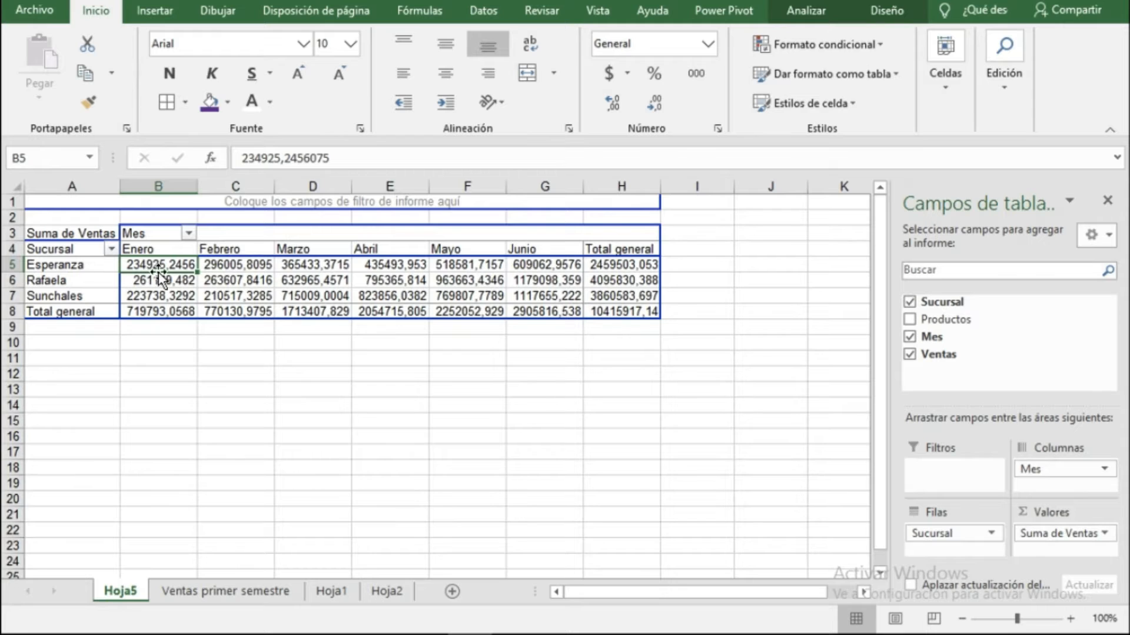
pyautogui.click(163, 312)
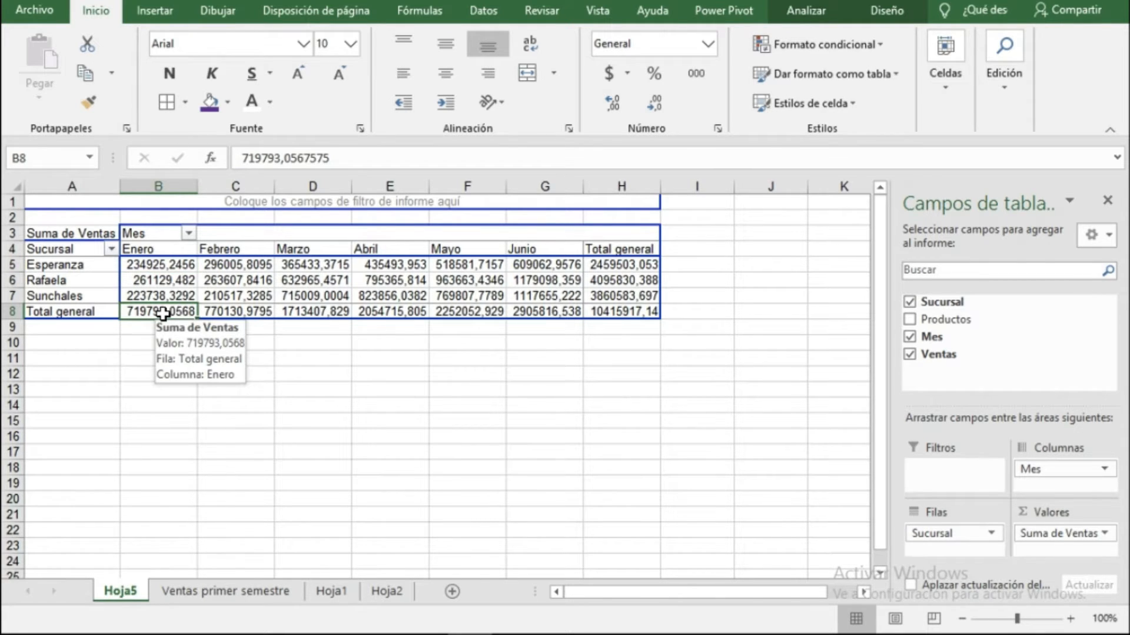
# Change the Suma de Ventas value field to summarize by Promedio.
pyautogui.click(84, 235)
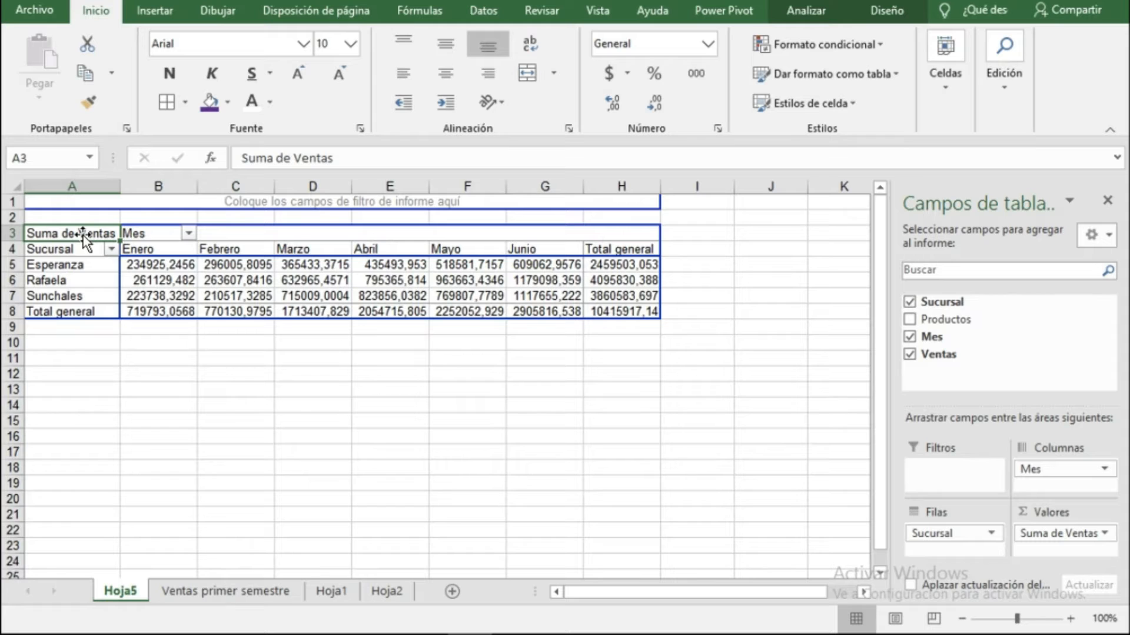
pyautogui.doubleClick(84, 235)
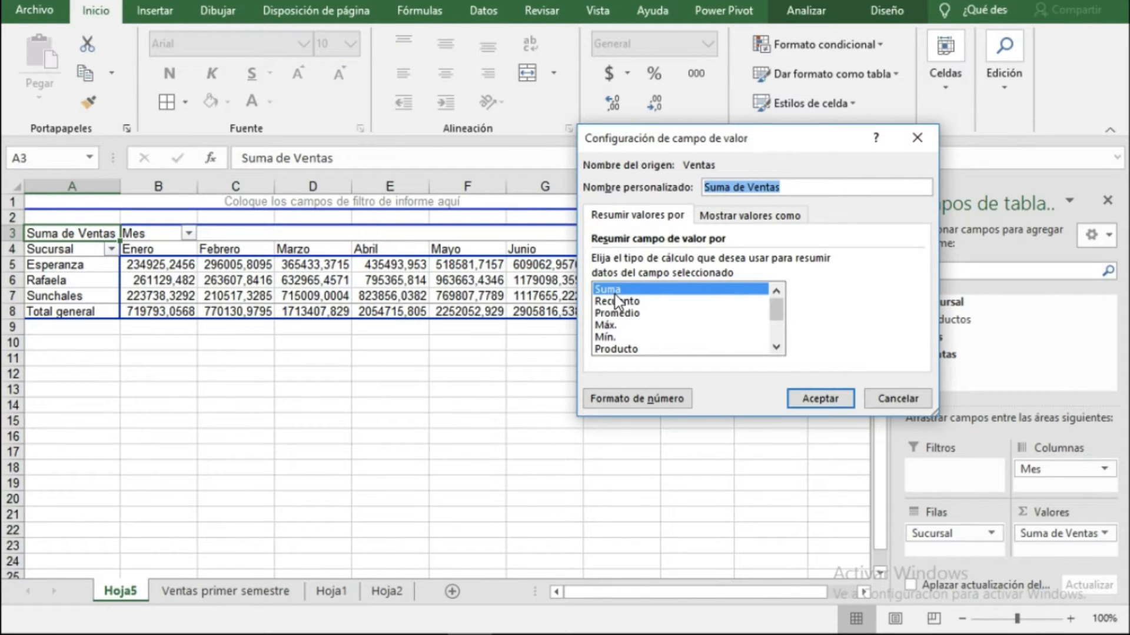
pyautogui.click(617, 313)
pyautogui.click(817, 399)
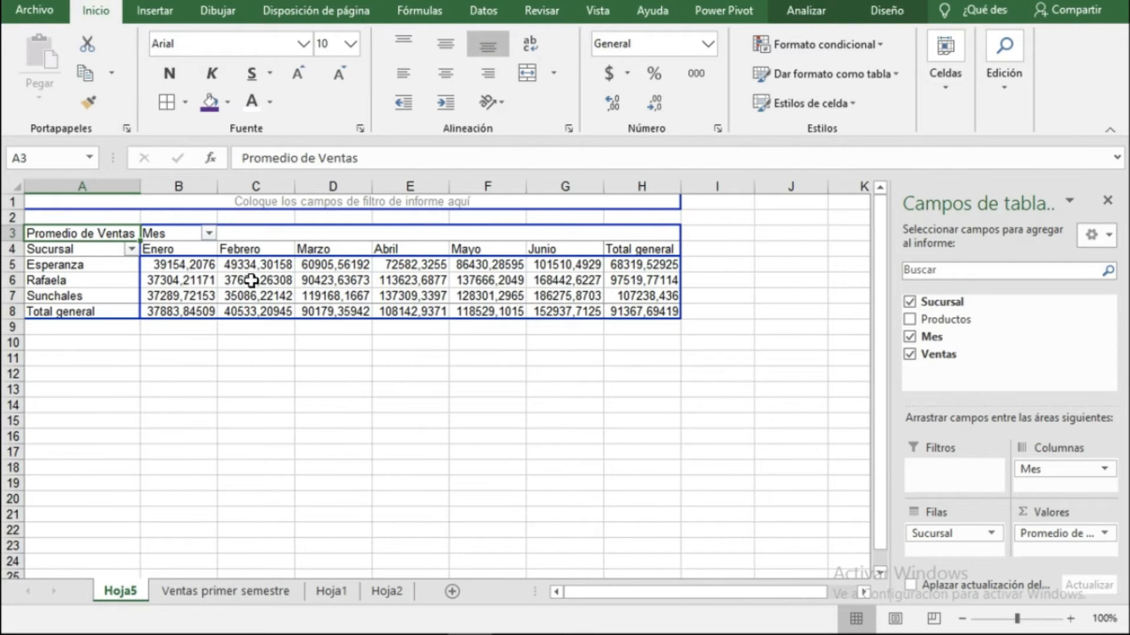
pyautogui.moveTo(335, 292)
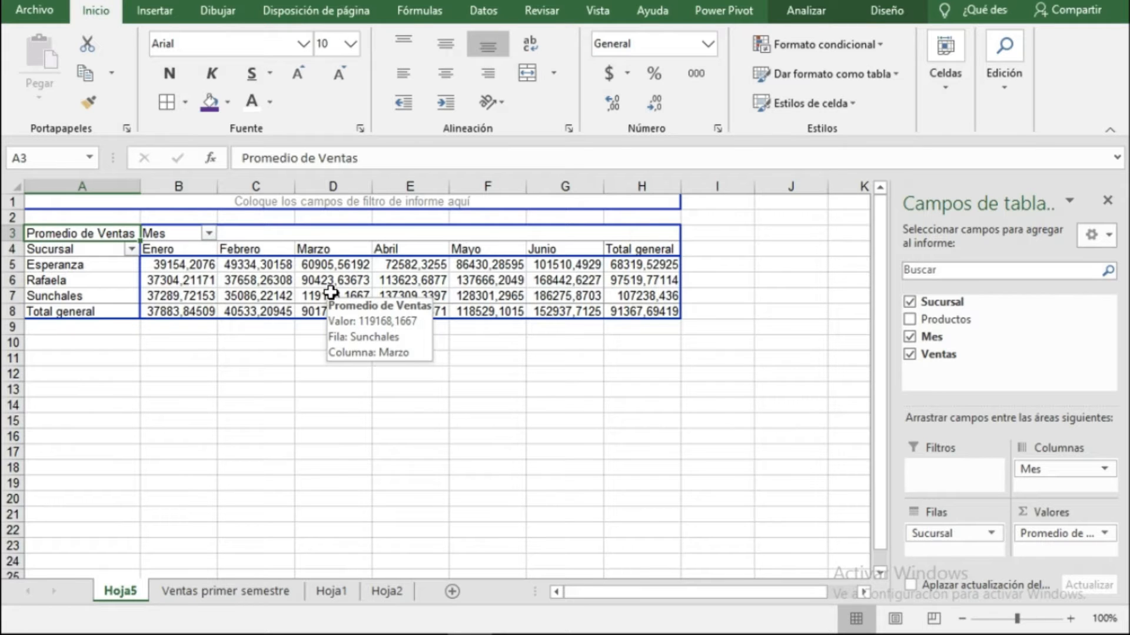
pyautogui.moveTo(270, 285)
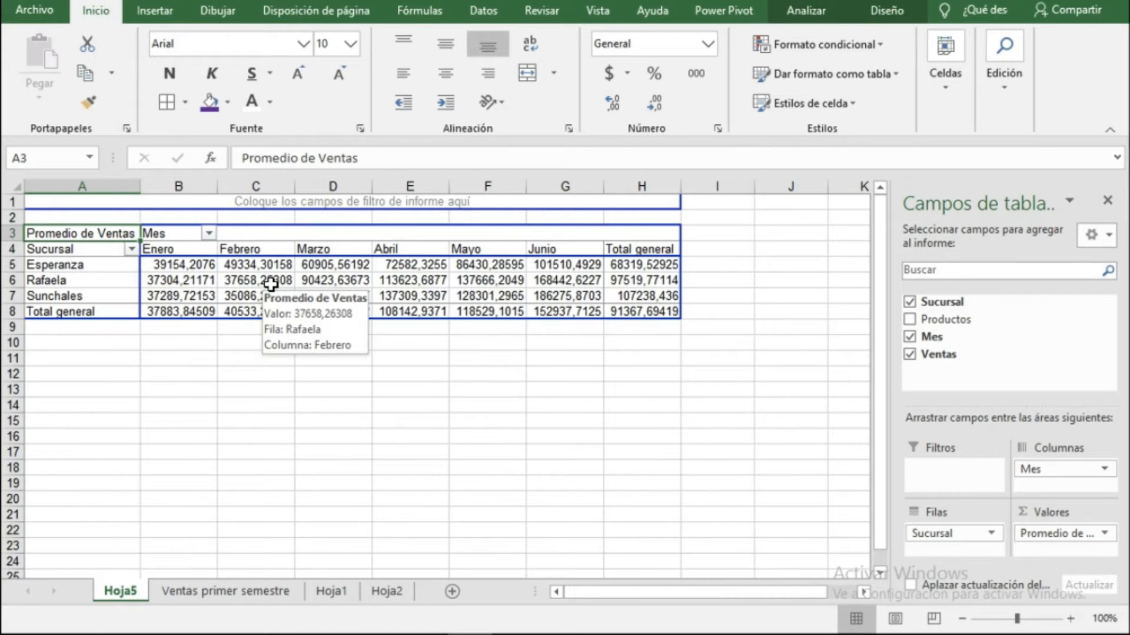
# Remove the Sucursal, Mes and Ventas fields to empty the PivotTable.
pyautogui.click(909, 303)
pyautogui.click(909, 337)
pyautogui.click(911, 354)
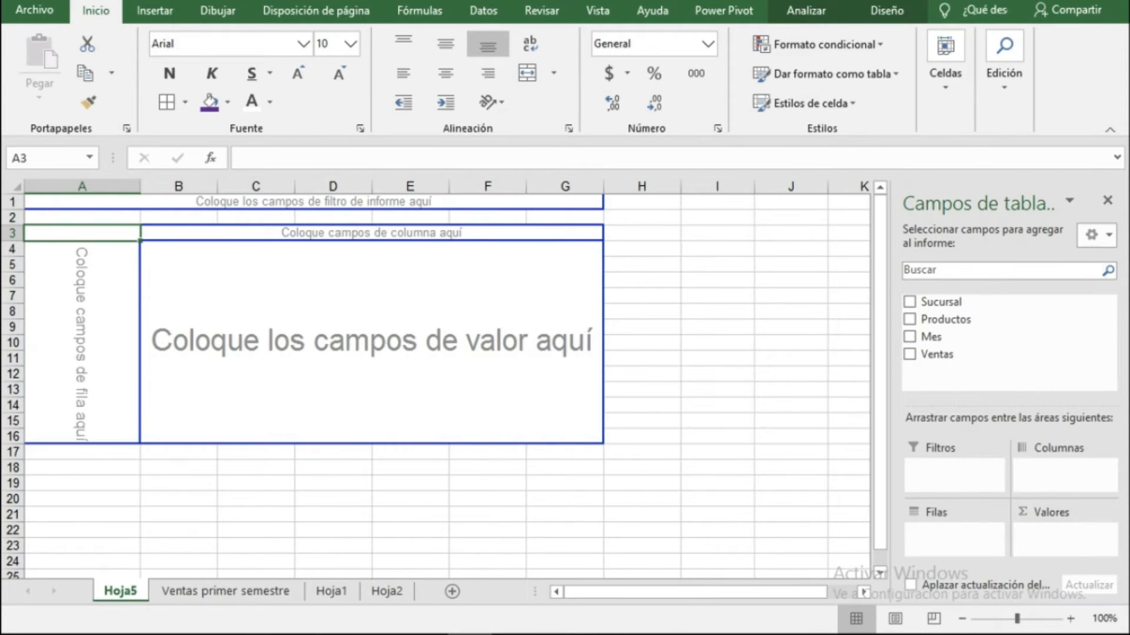
# Build a PivotTable with Productos in rows, Sucursal in columns and Ventas in values.
pyautogui.click(334, 591)
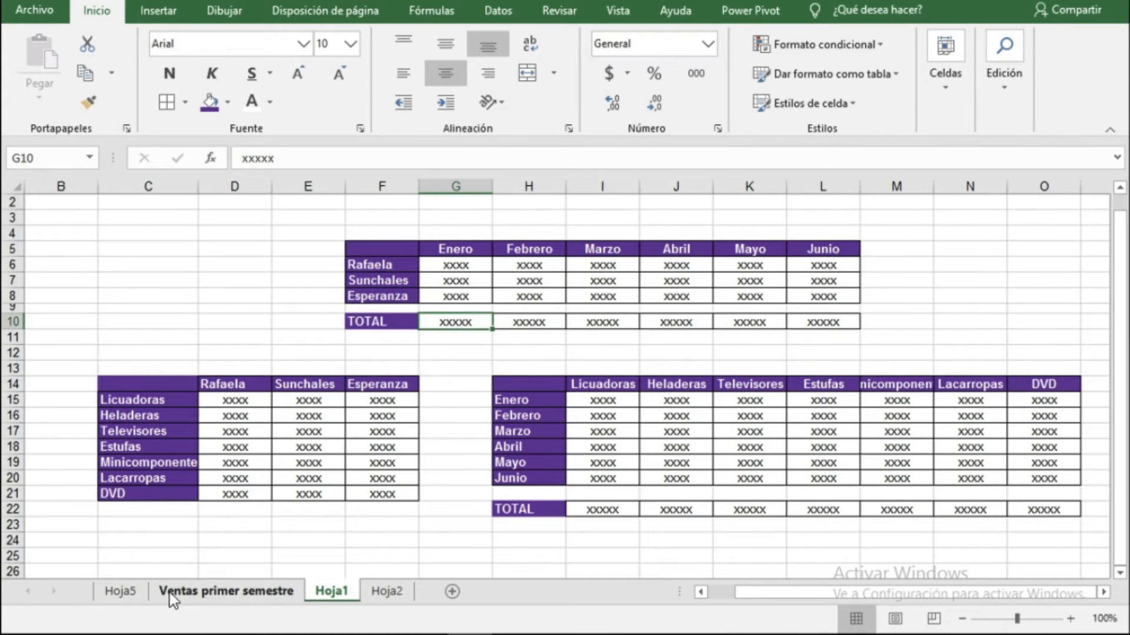
pyautogui.click(122, 592)
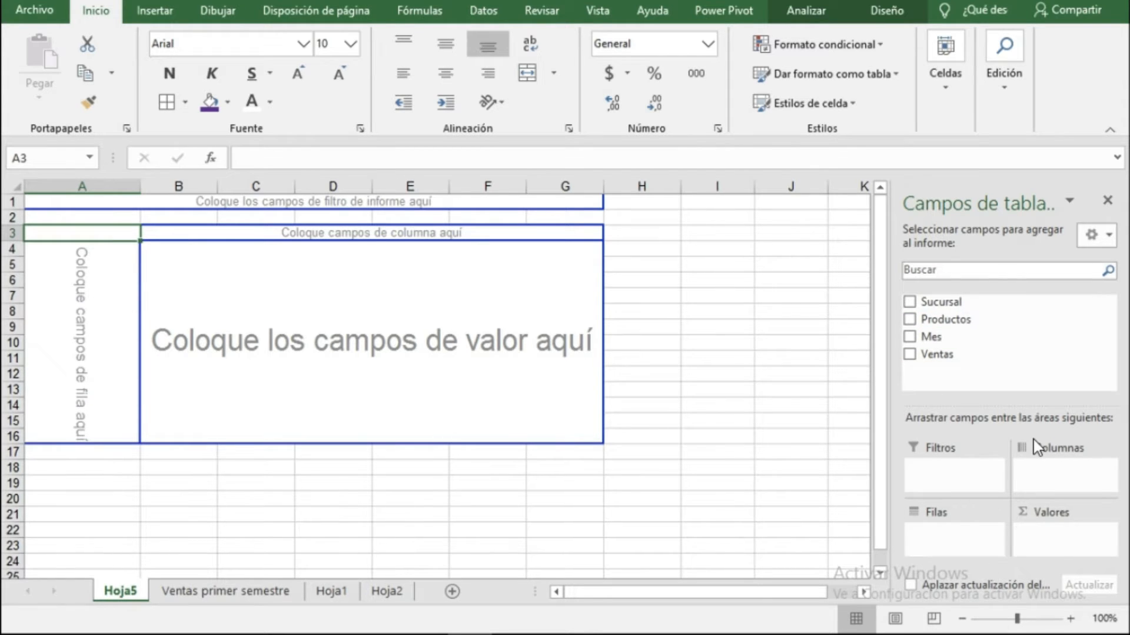
pyautogui.moveTo(945, 319); pyautogui.dragTo(945, 537)
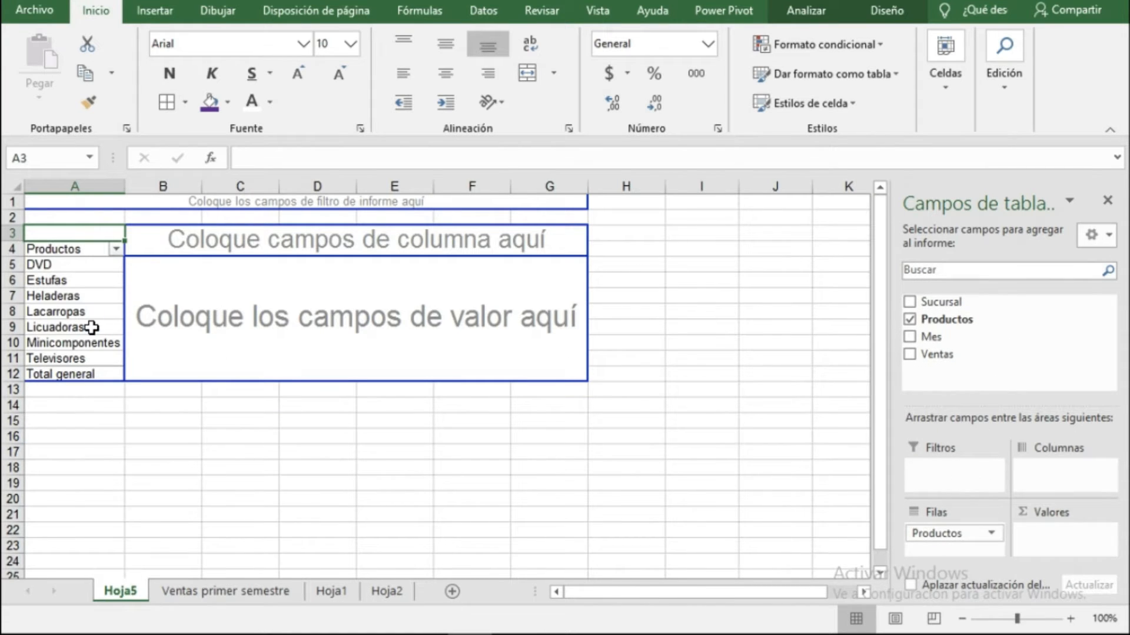
pyautogui.moveTo(942, 306); pyautogui.dragTo(1050, 475)
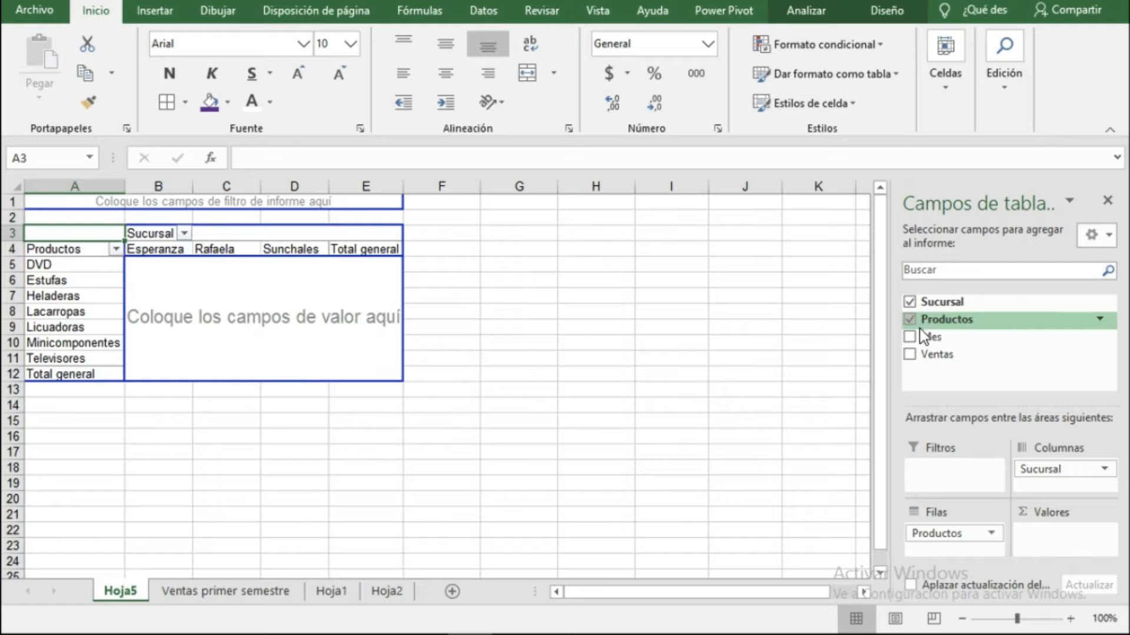
pyautogui.moveTo(927, 357); pyautogui.dragTo(1047, 539)
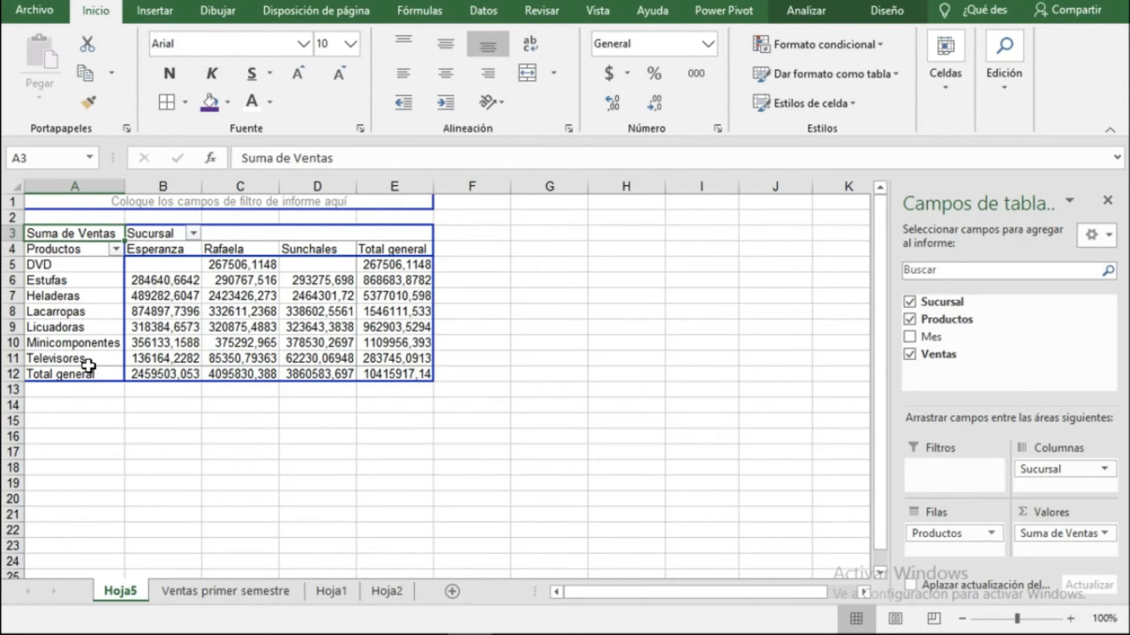
# Filter the Productos rows to show only Licuadoras, Minicomponentes and Televisores.
pyautogui.click(116, 248)
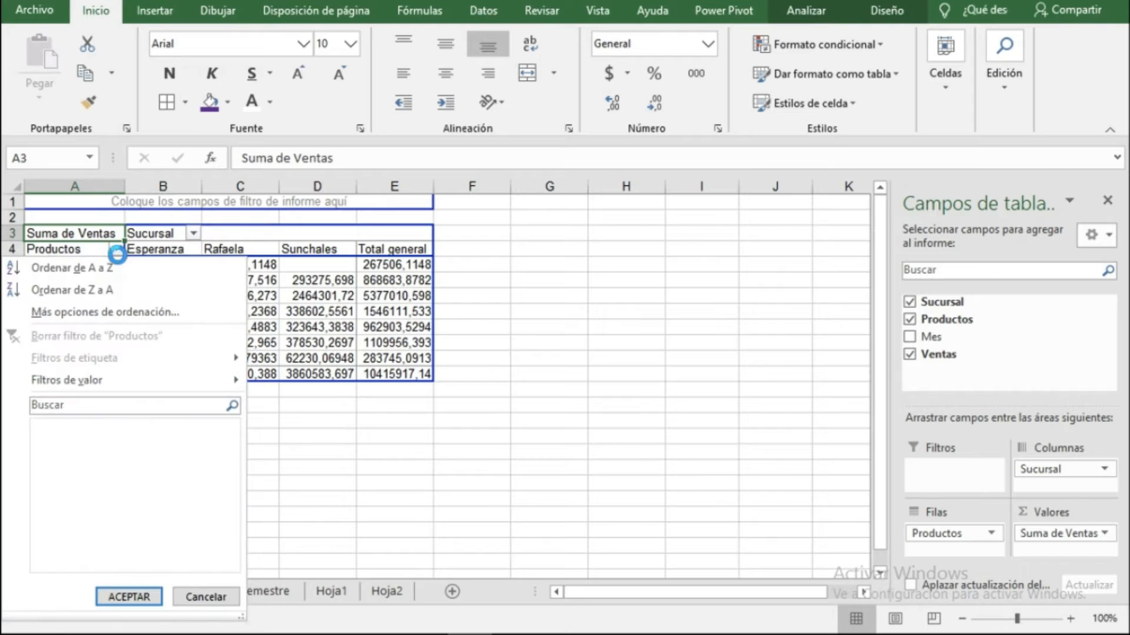
pyautogui.click(57, 427)
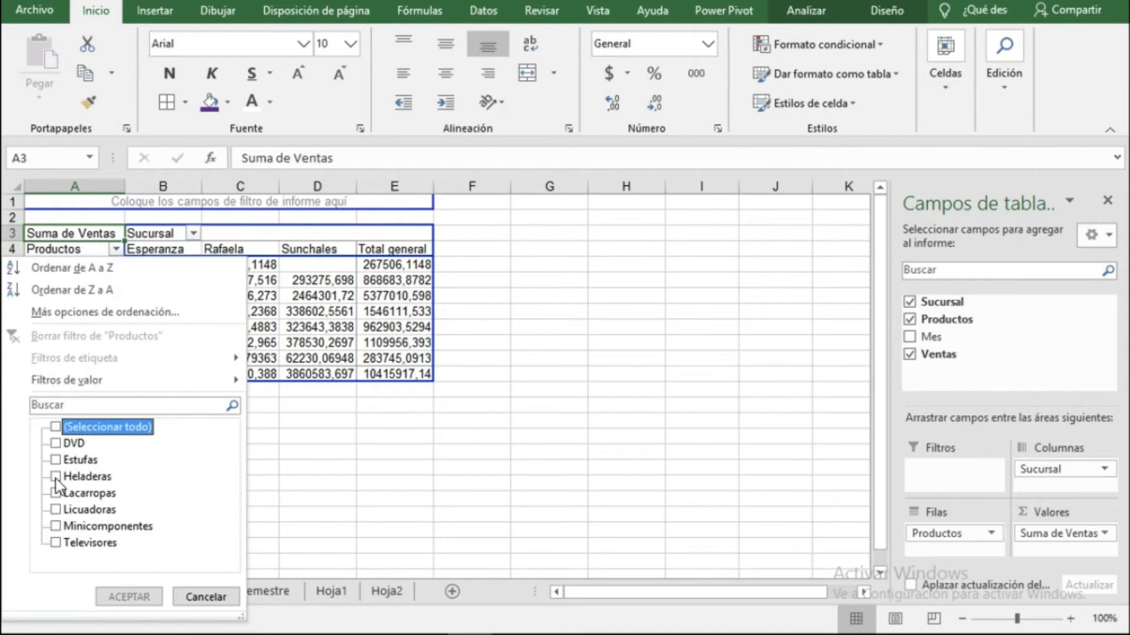
pyautogui.click(56, 510)
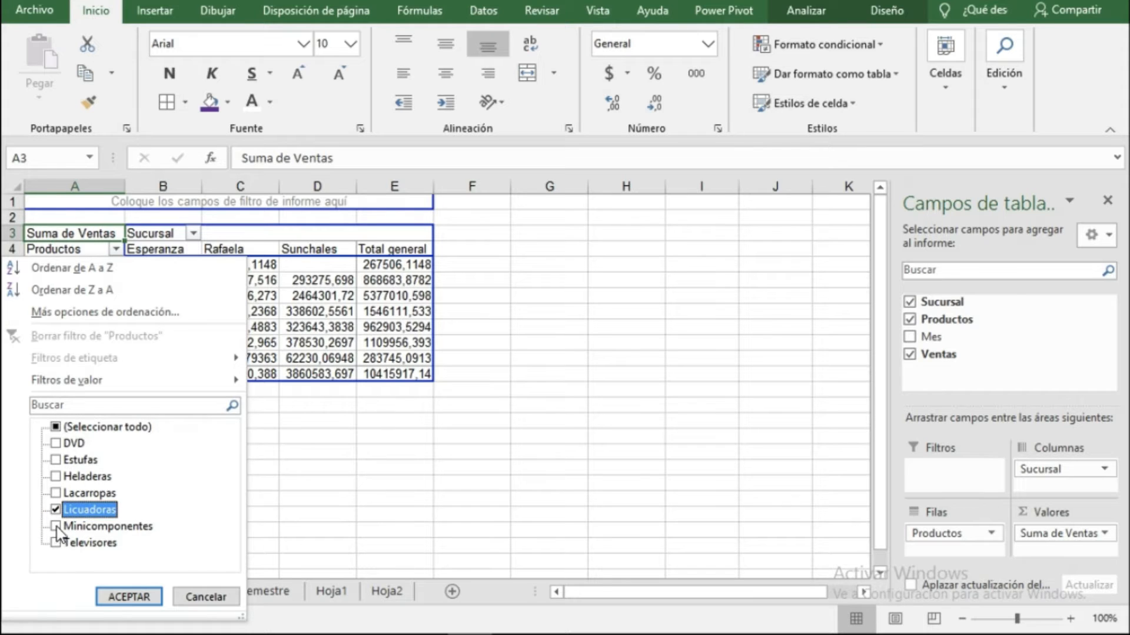
pyautogui.click(55, 526)
pyautogui.click(56, 543)
pyautogui.click(126, 598)
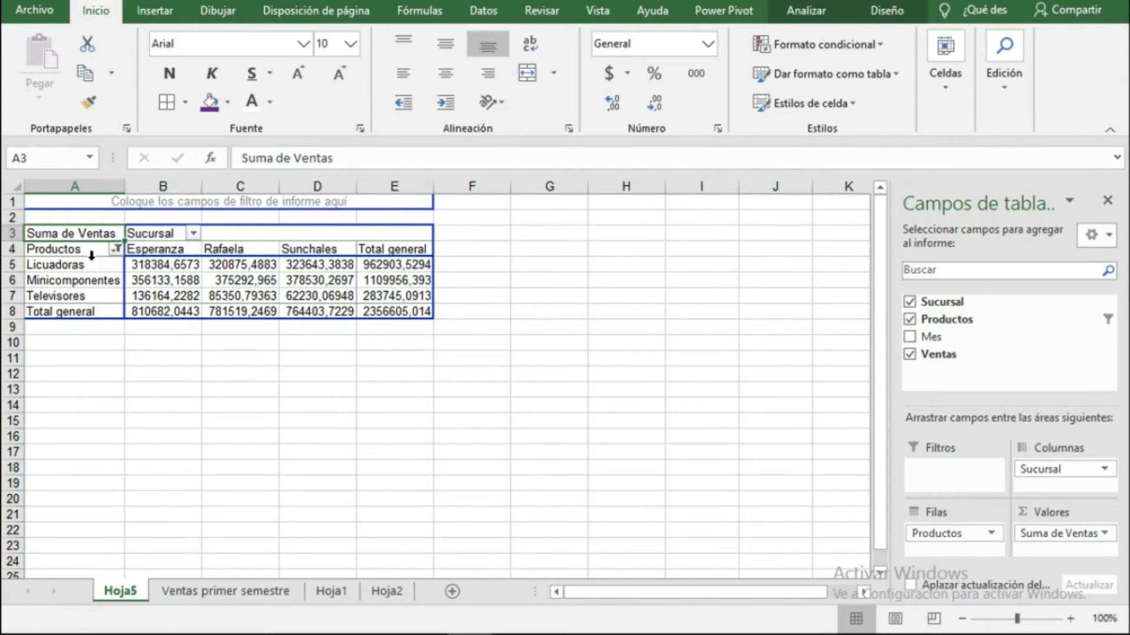
# Filter the Sucursal columns to show only Rafaela and Sunchales.
pyautogui.click(193, 234)
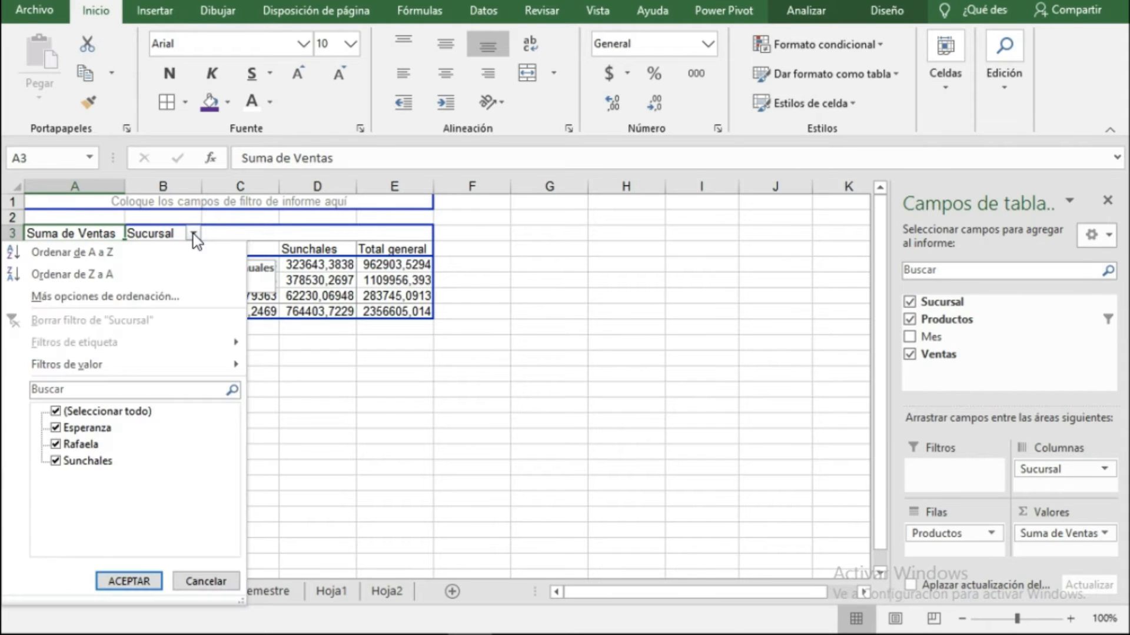
pyautogui.click(56, 412)
pyautogui.click(55, 445)
pyautogui.click(57, 462)
pyautogui.click(125, 582)
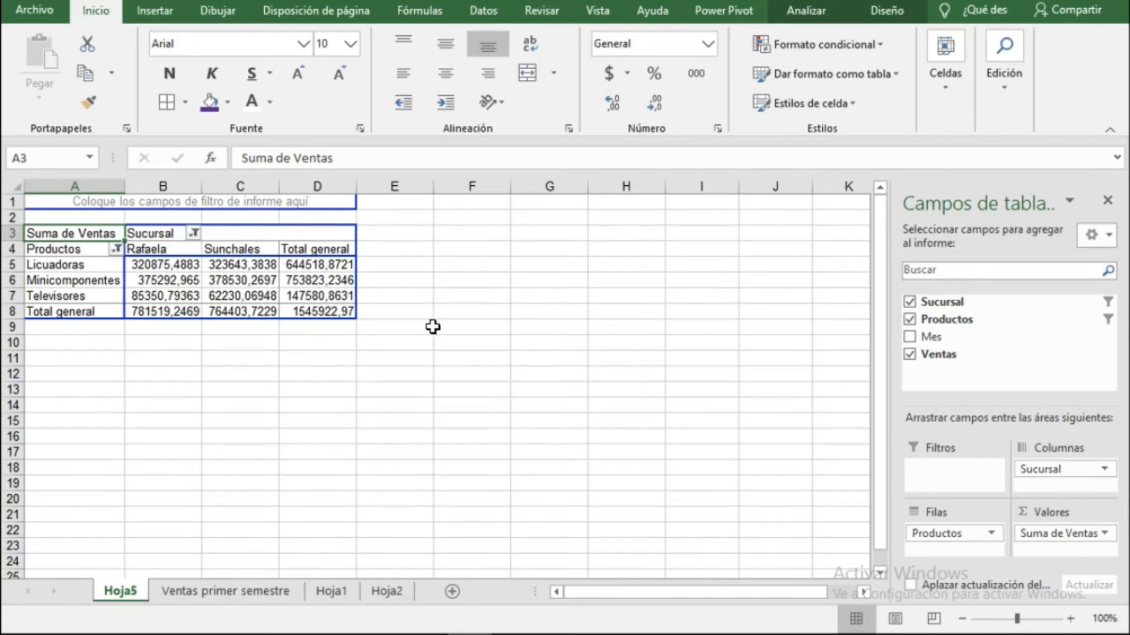
# Remove the Sucursal, Productos and Ventas fields from the PivotTable.
pyautogui.click(1099, 302)
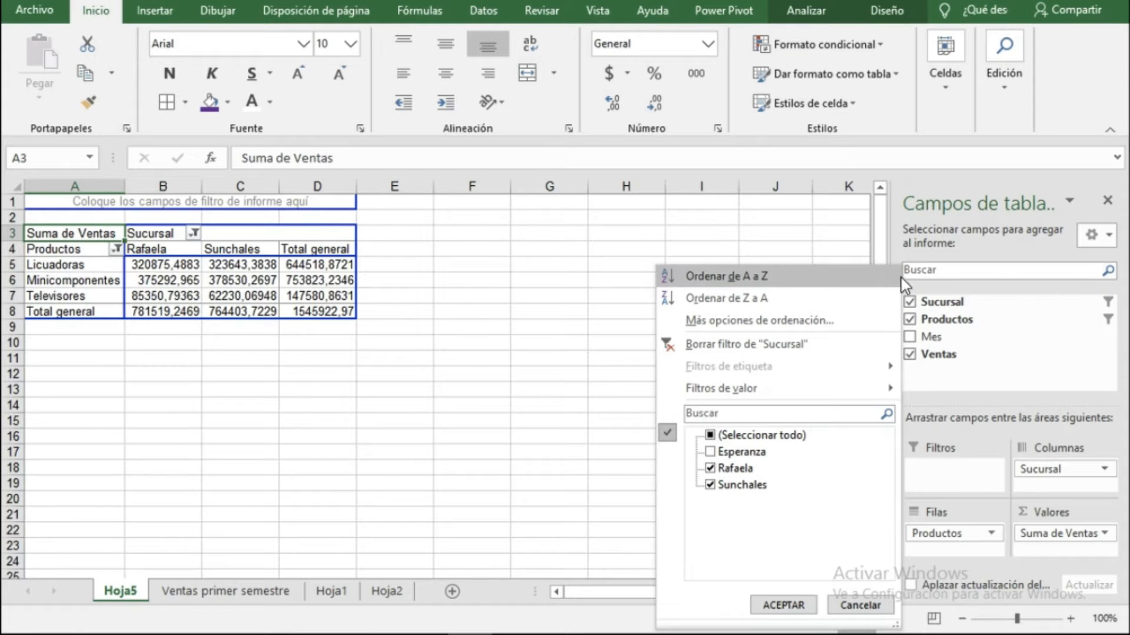
pyautogui.click(852, 606)
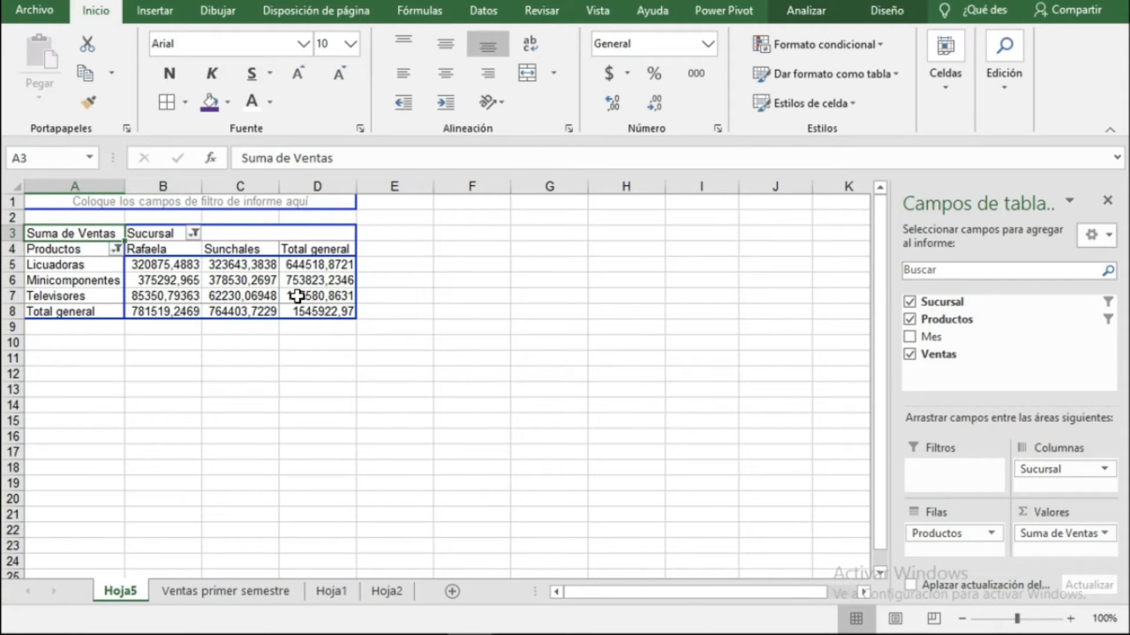
pyautogui.moveTo(297, 296)
pyautogui.click(910, 302)
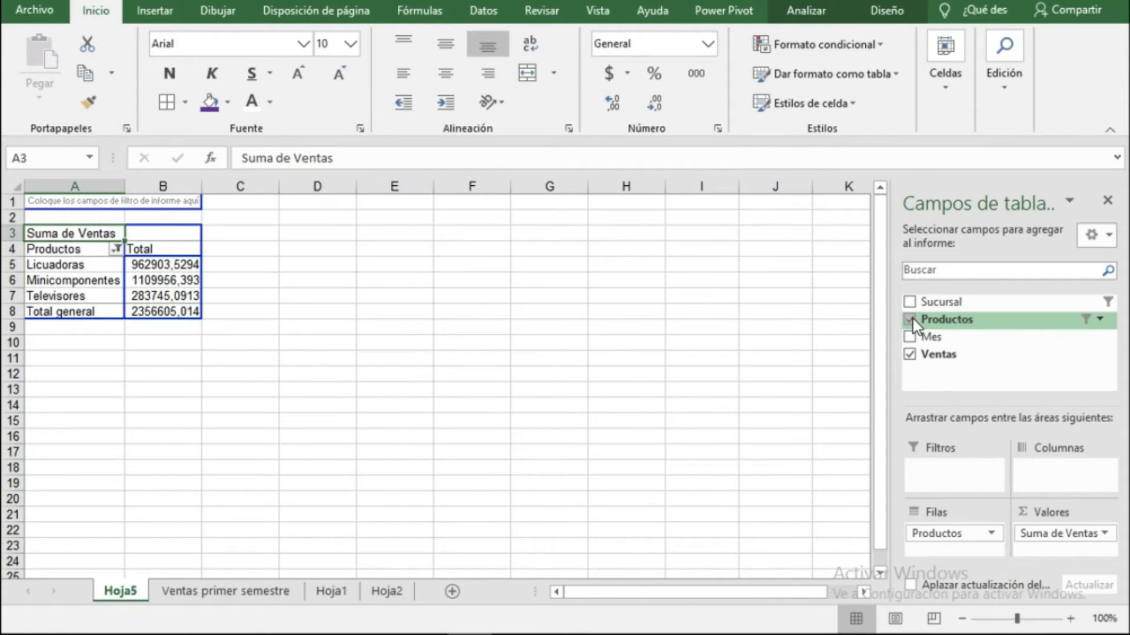
pyautogui.click(911, 319)
pyautogui.click(911, 355)
# Place the Mes field in the PivotTable rows and Productos in its columns.
pyautogui.click(331, 591)
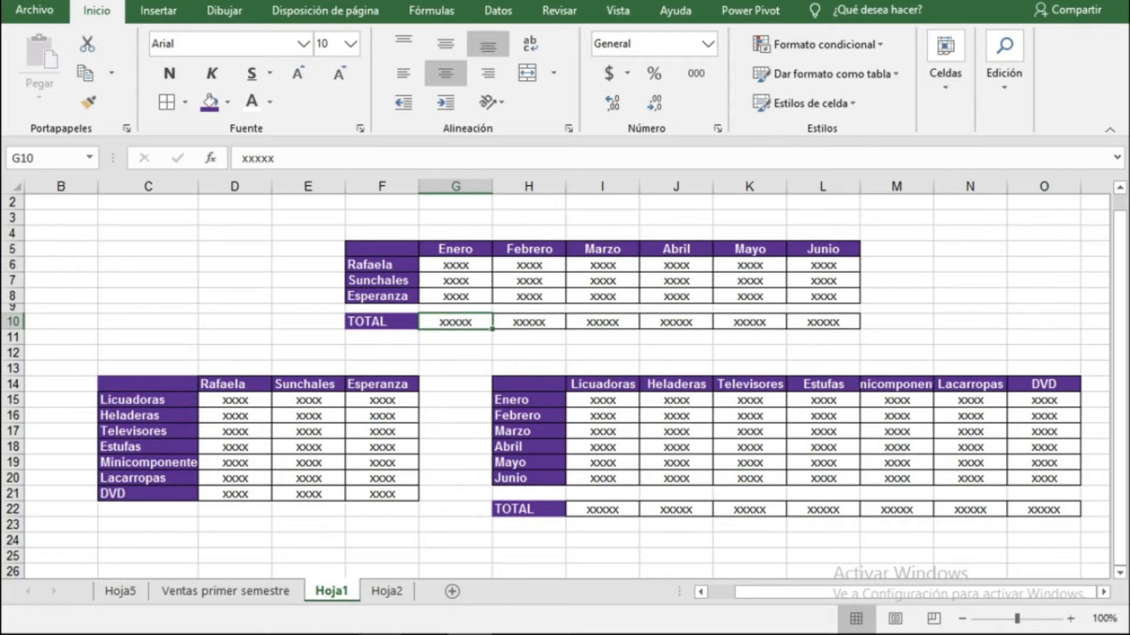
pyautogui.click(121, 591)
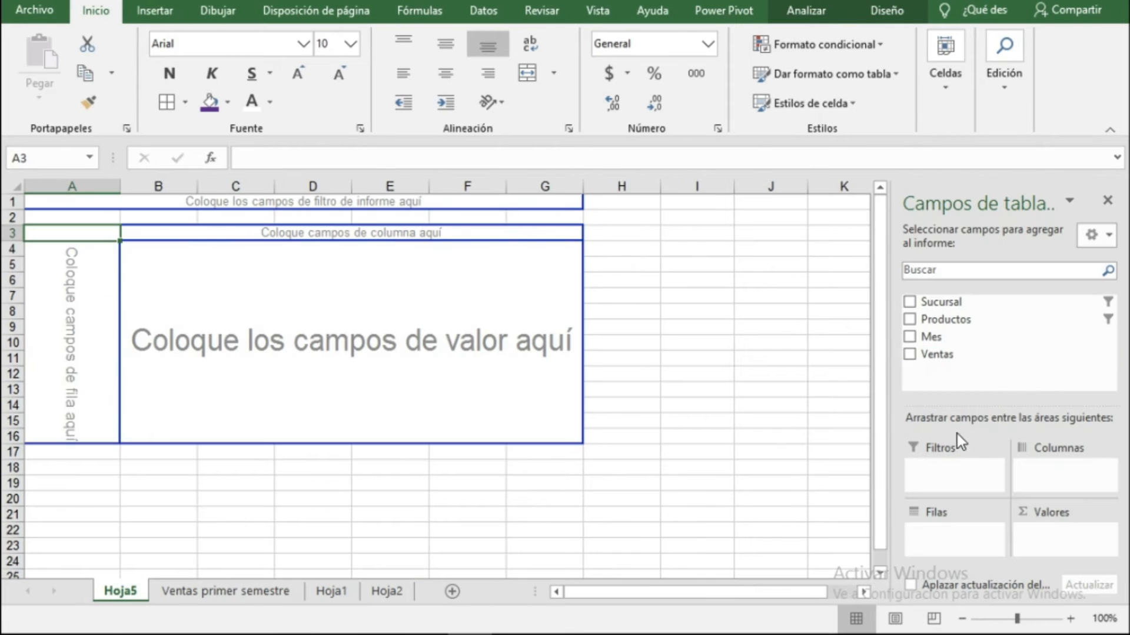
pyautogui.click(911, 336)
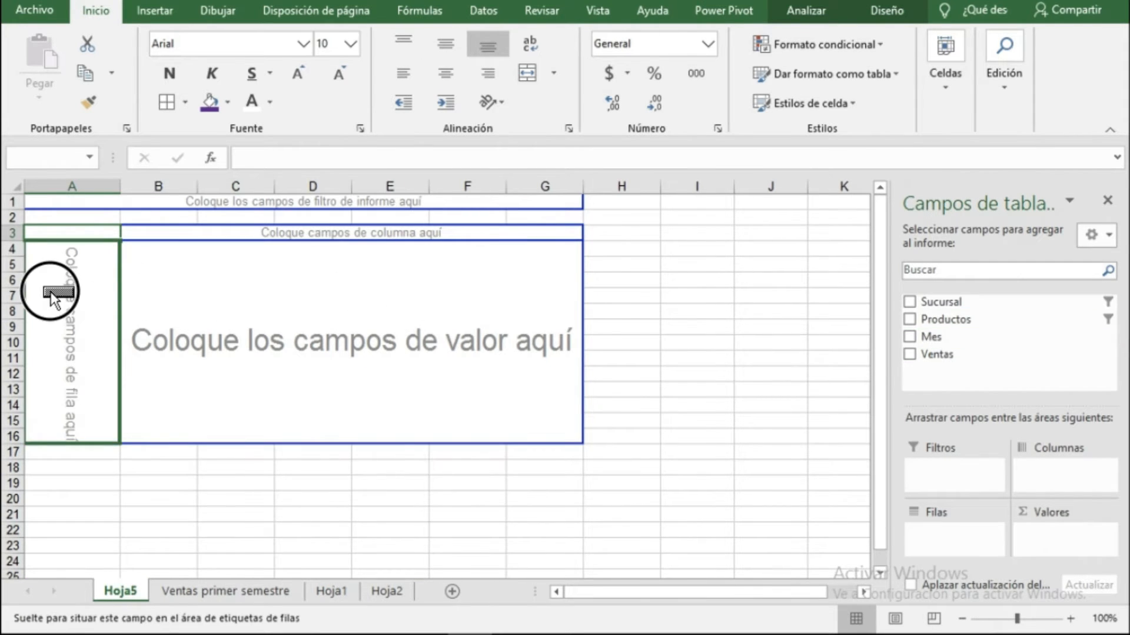
pyautogui.moveTo(940, 319); pyautogui.dragTo(422, 242)
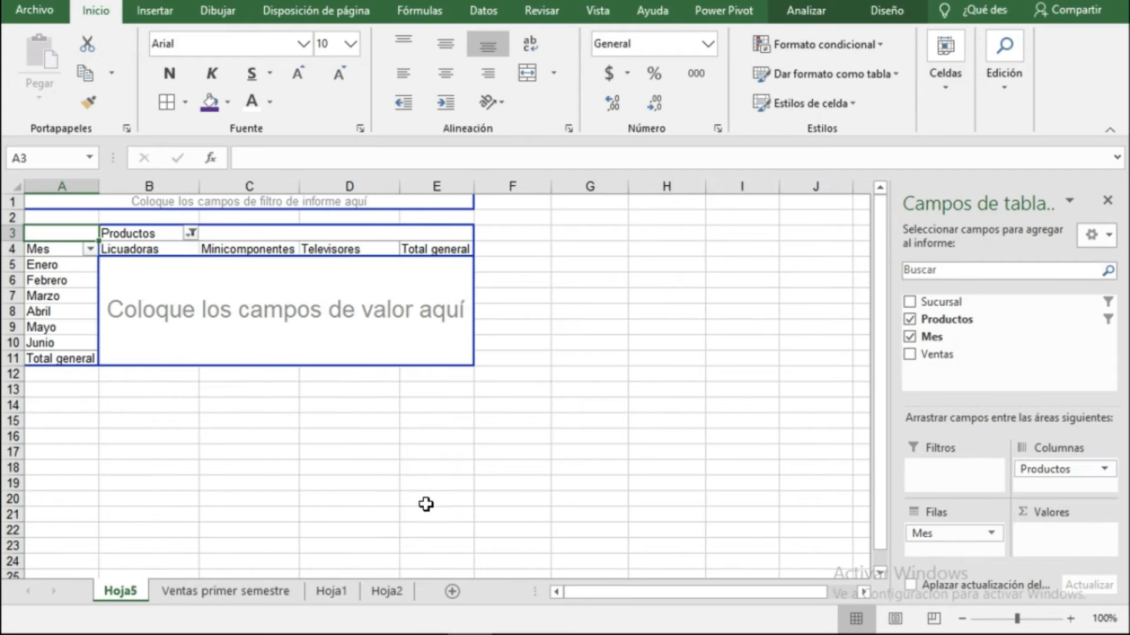
# Clear the filter on Productos and add Ventas to the PivotTable values.
pyautogui.click(333, 594)
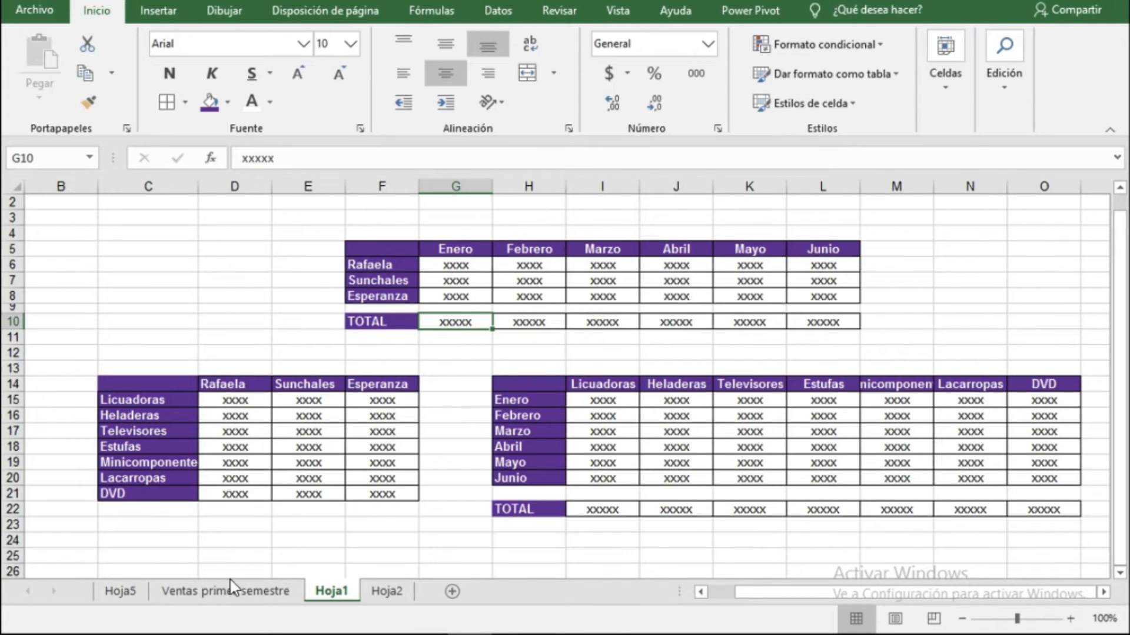
pyautogui.click(121, 591)
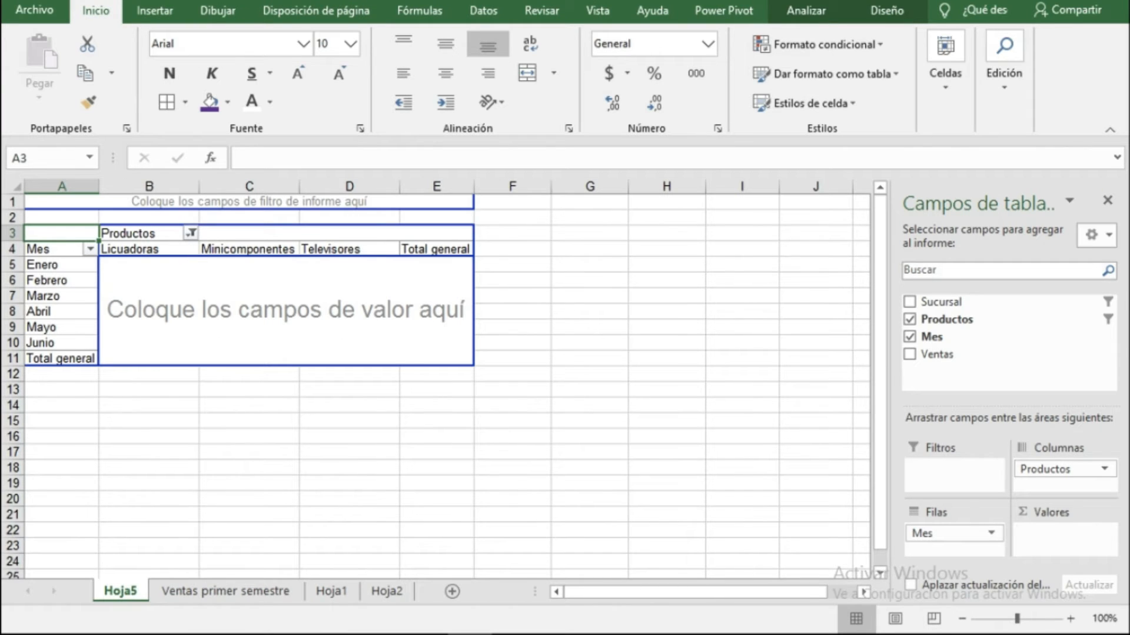
pyautogui.click(1099, 321)
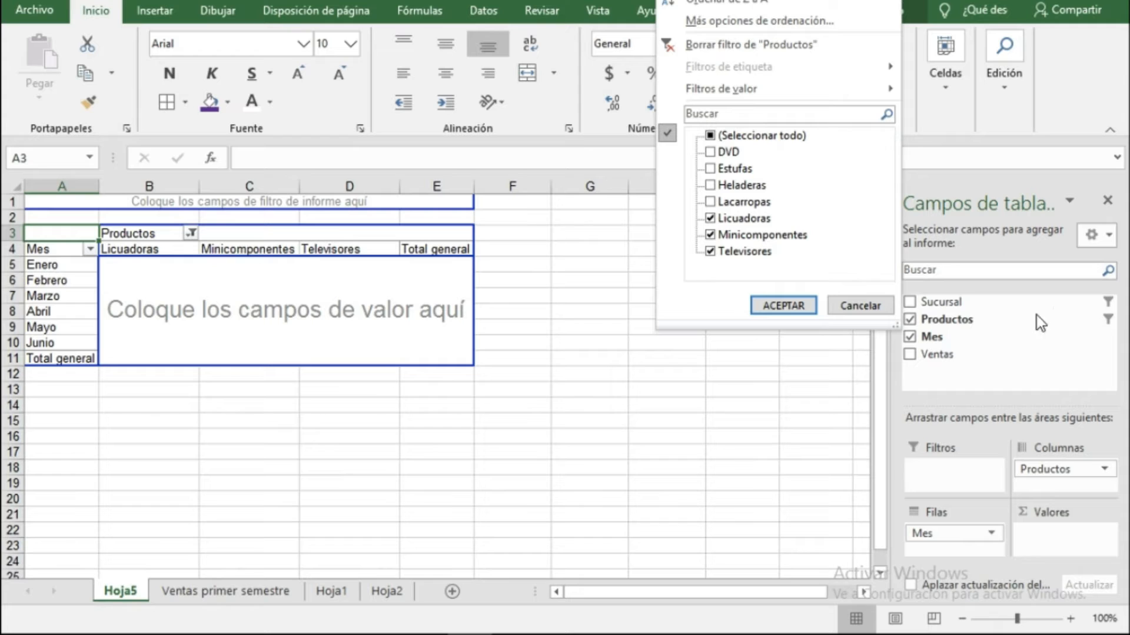
pyautogui.click(739, 51)
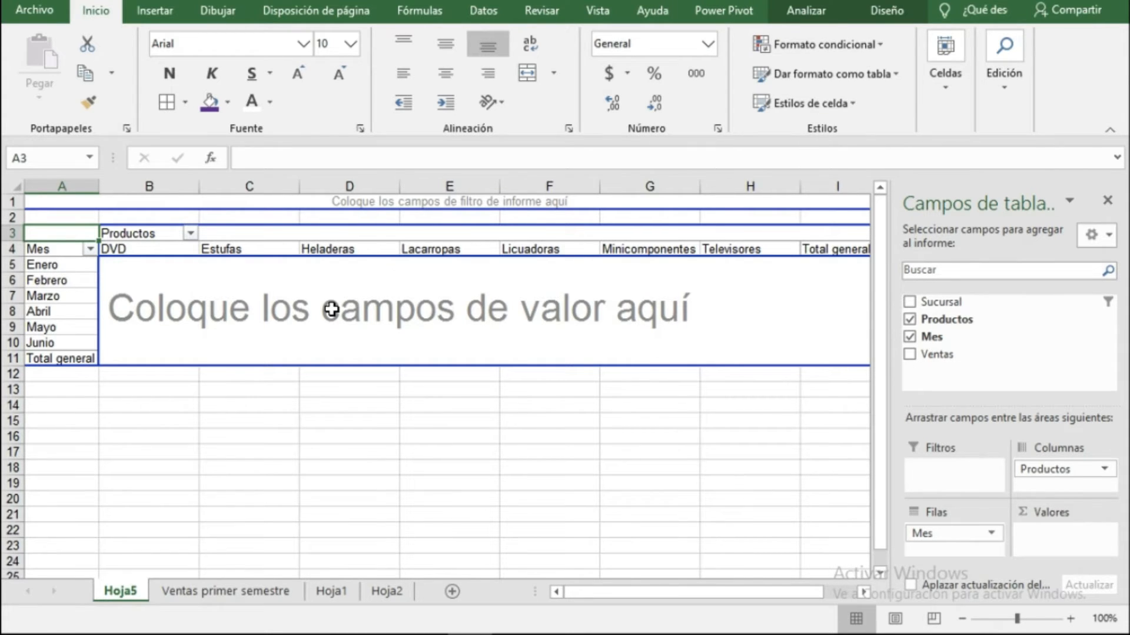
pyautogui.moveTo(935, 354); pyautogui.dragTo(454, 334)
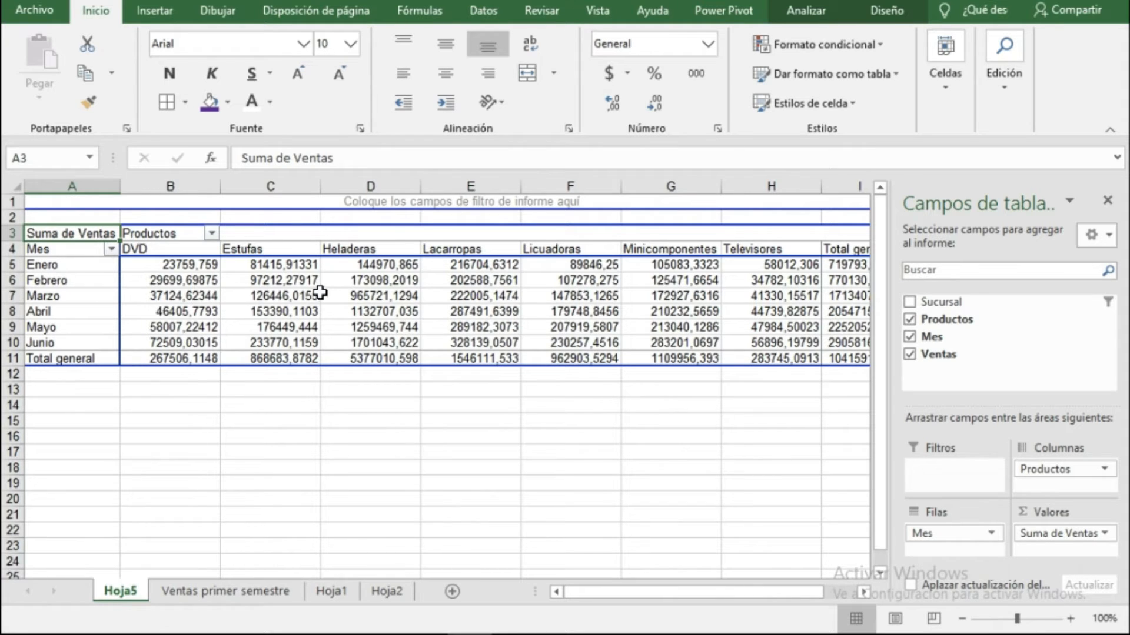
# Drill into the Estufas sales for Febrero to list its source records on a new sheet.
pyautogui.click(283, 286)
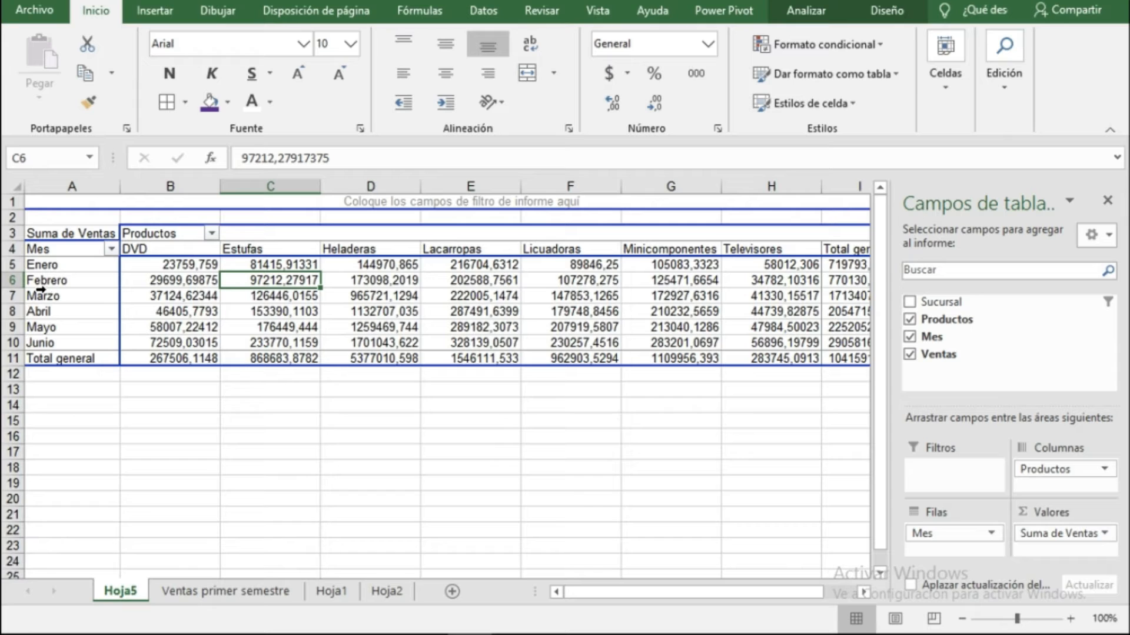
pyautogui.doubleClick(263, 282)
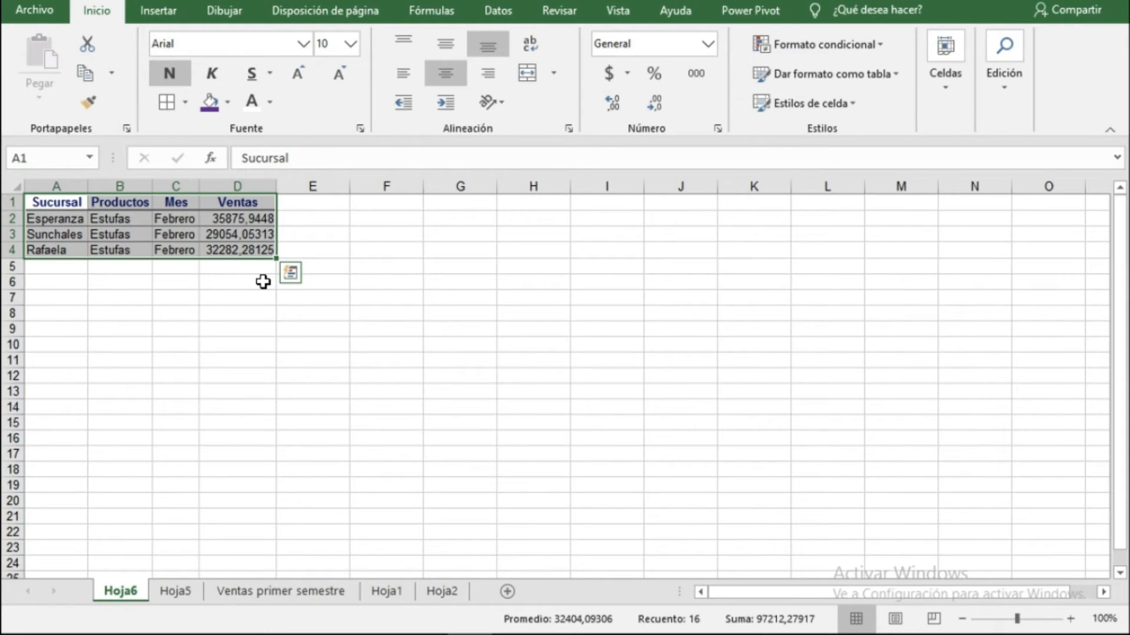
pyautogui.click(263, 282)
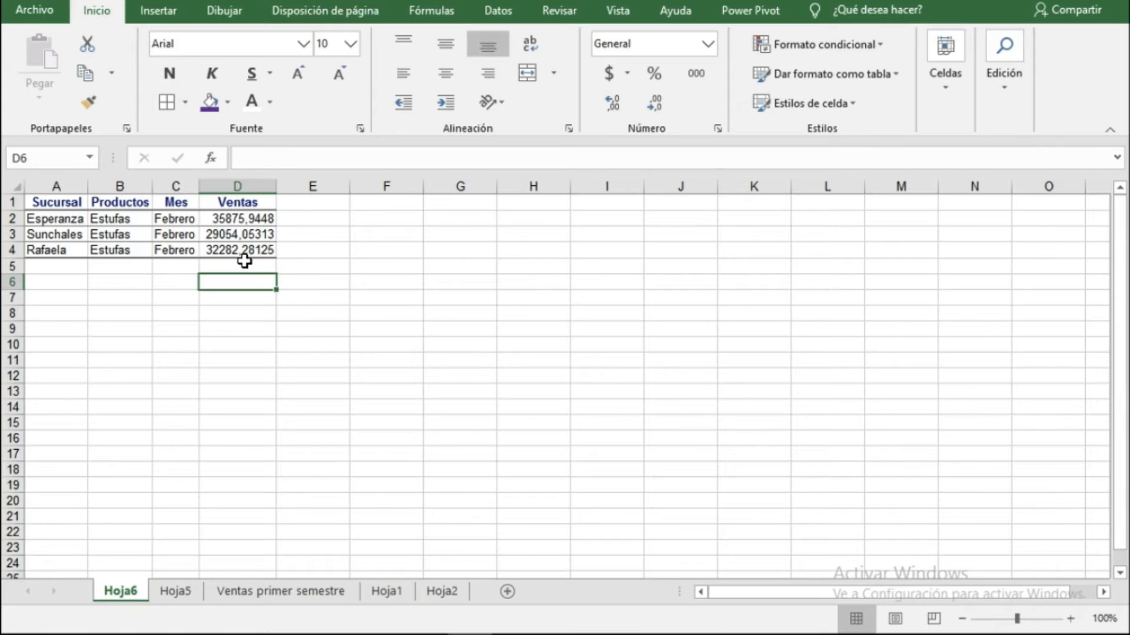
# Drill into the Lacarropas sales for Abril to list its source records on a new sheet.
pyautogui.moveTo(91, 220); pyautogui.dragTo(236, 226)
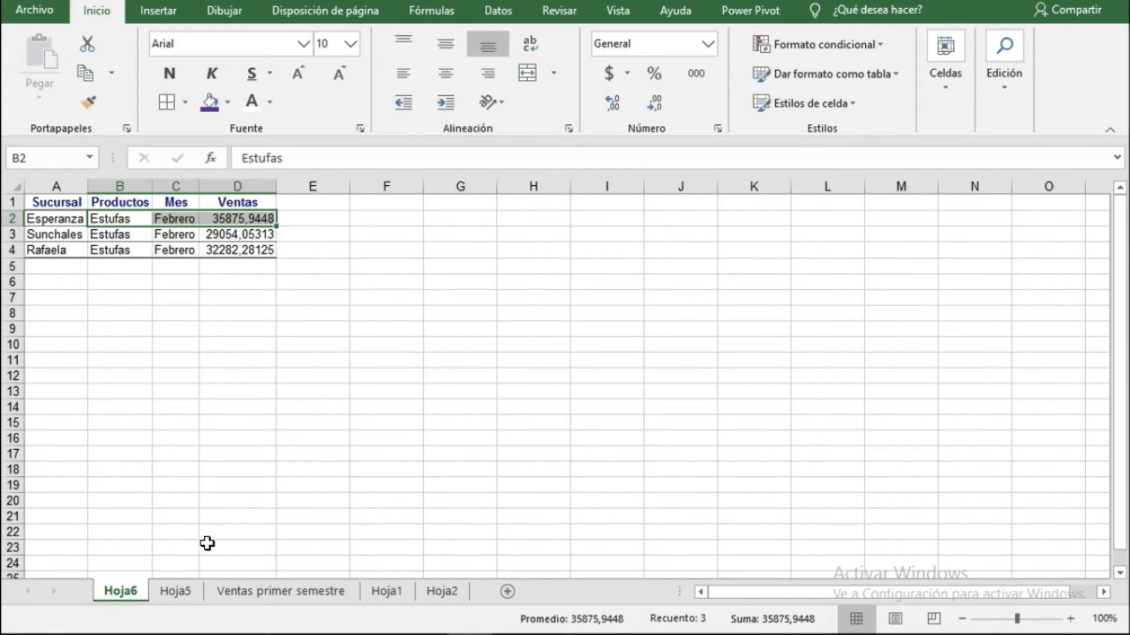
pyautogui.click(196, 588)
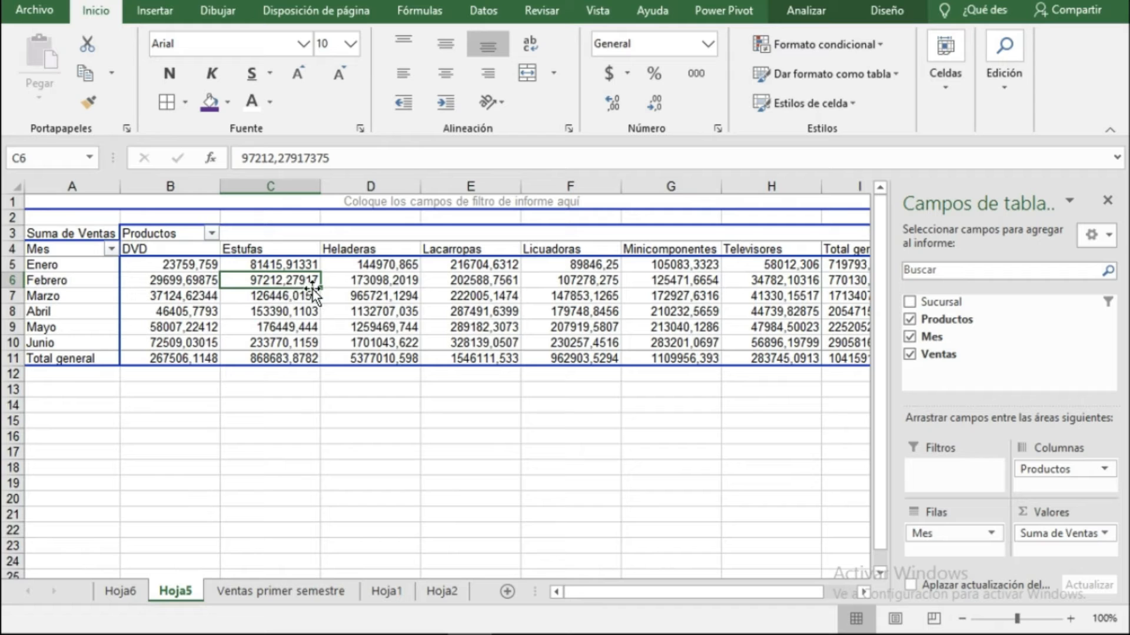
pyautogui.click(124, 595)
pyautogui.click(176, 592)
pyautogui.click(191, 361)
pyautogui.click(435, 328)
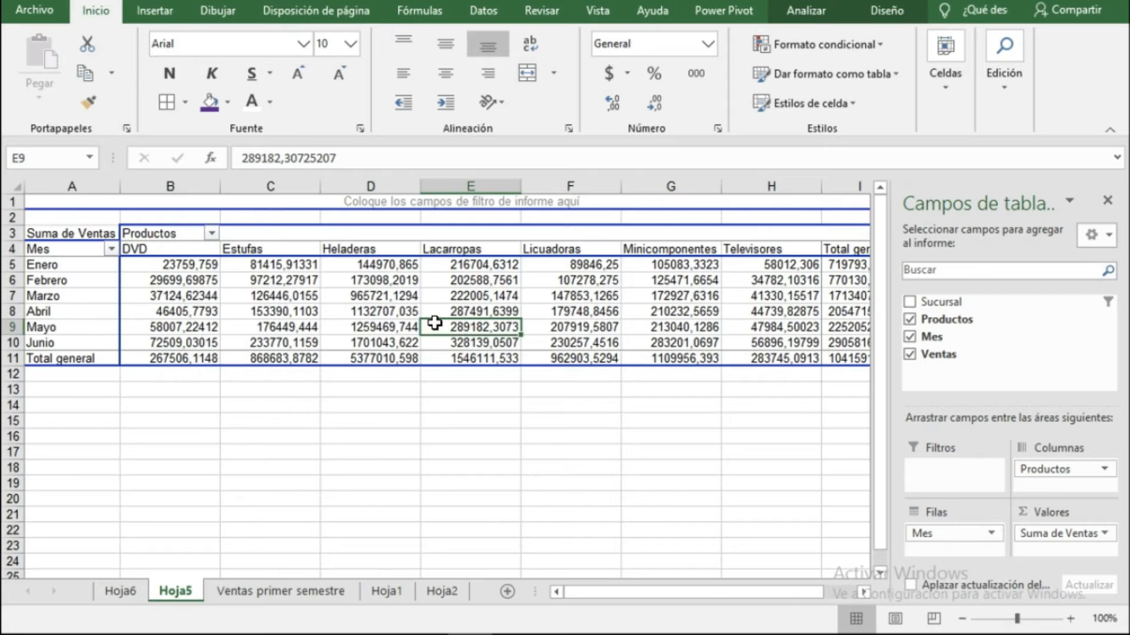
pyautogui.doubleClick(463, 312)
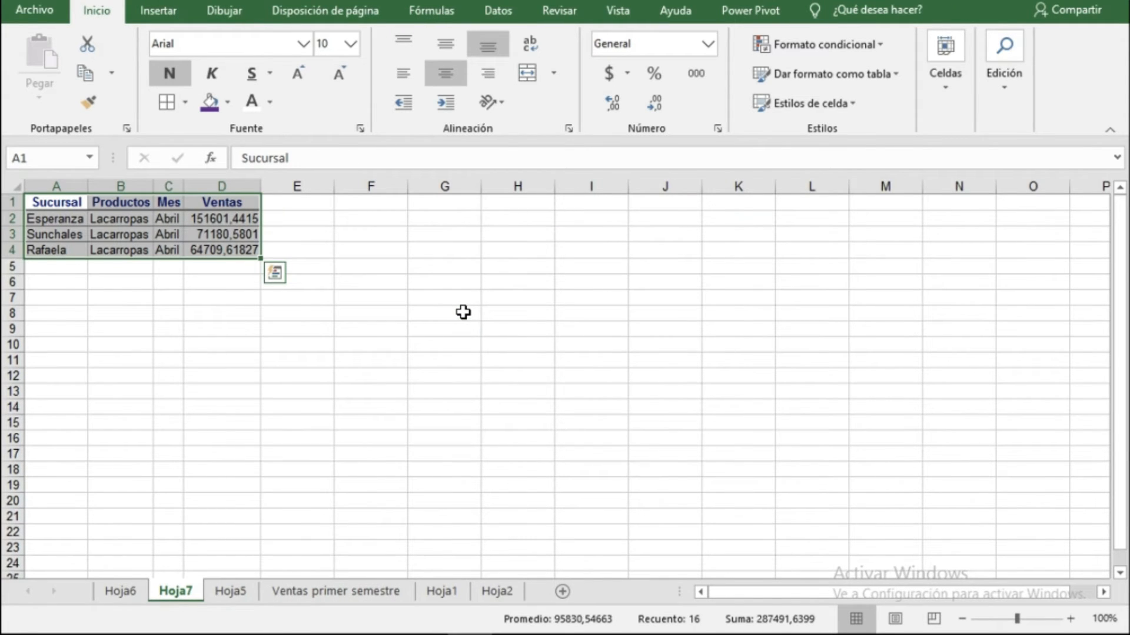
# Return to the PivotTable on Hoja5 and remove the Productos, Mes and Ventas fields.
pyautogui.hotkey('ctrl', 'pagedown')
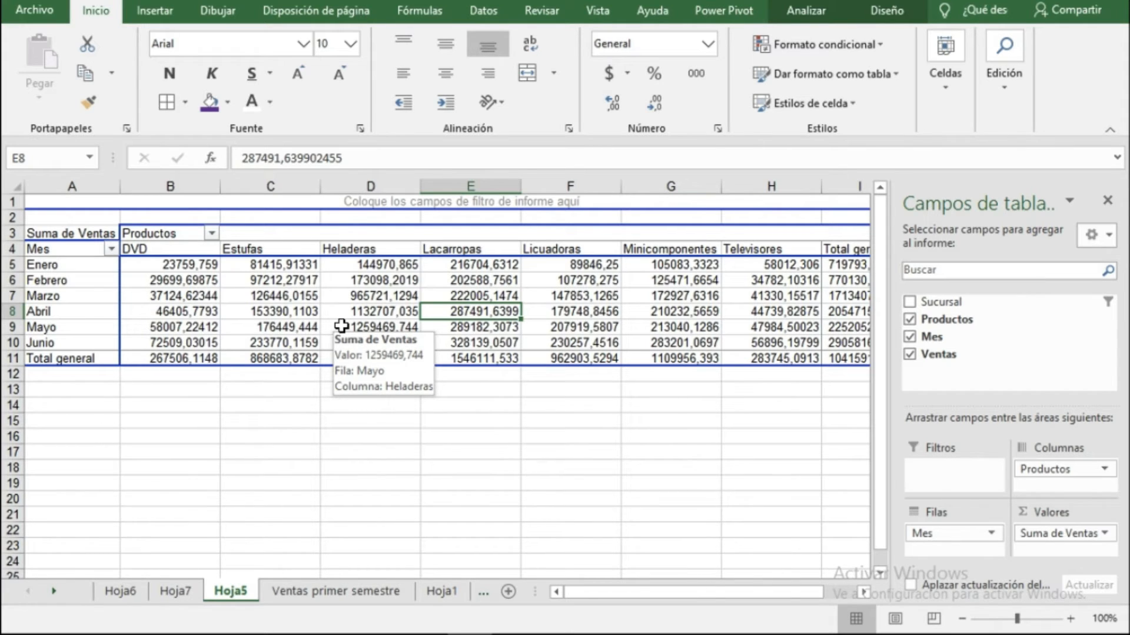
pyautogui.click(174, 591)
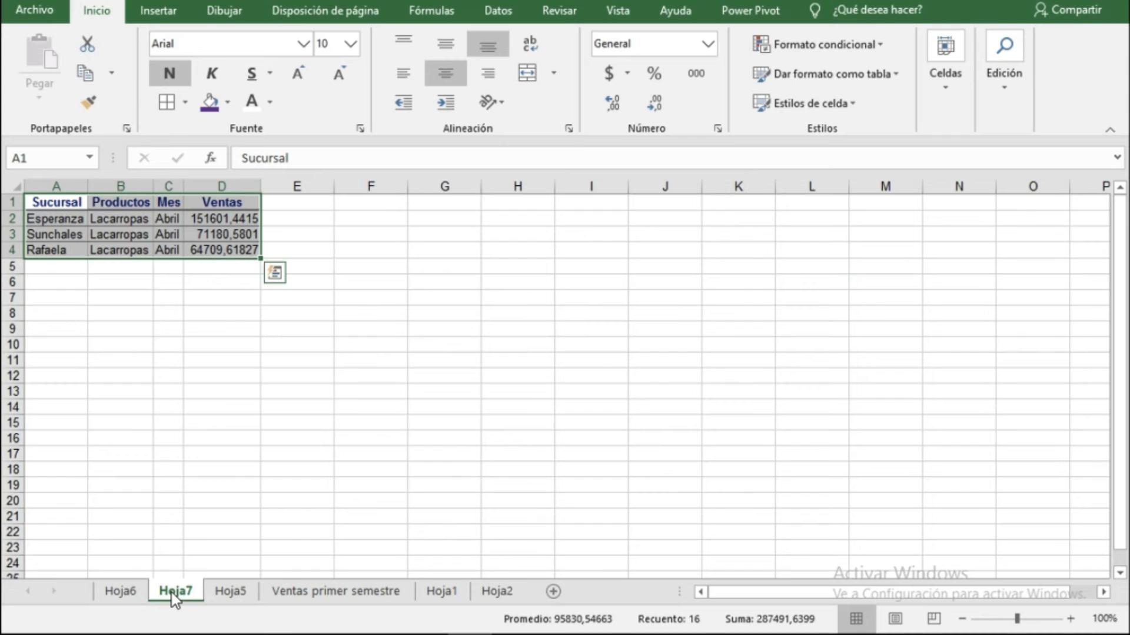
pyautogui.keyDown('ctrl'); pyautogui.click(121, 592); pyautogui.keyUp('ctrl')
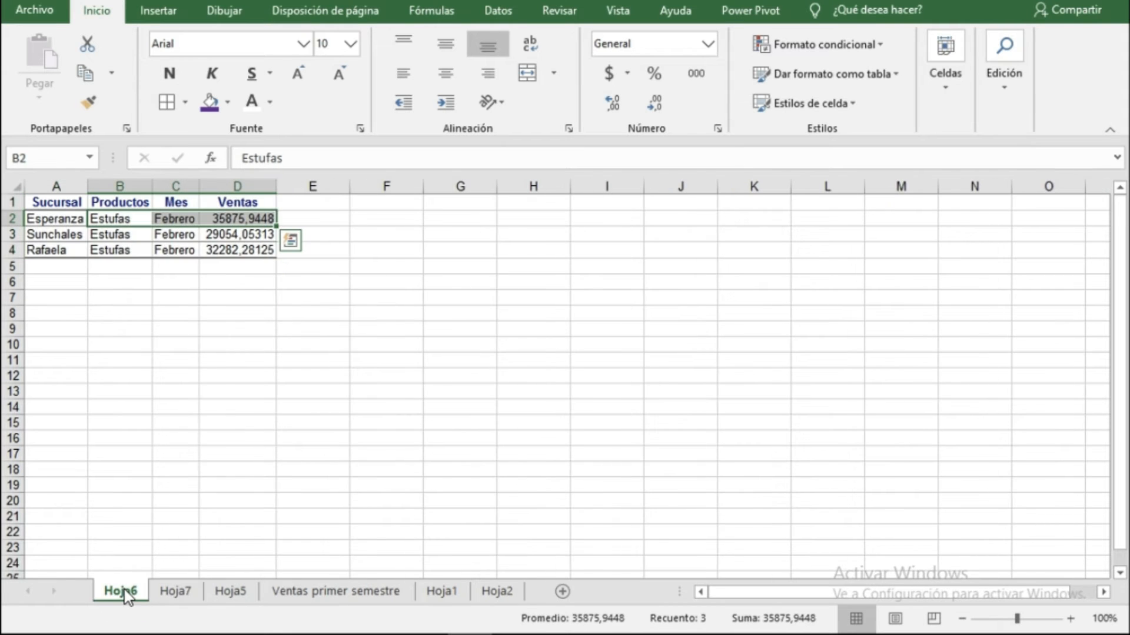
pyautogui.click(228, 592)
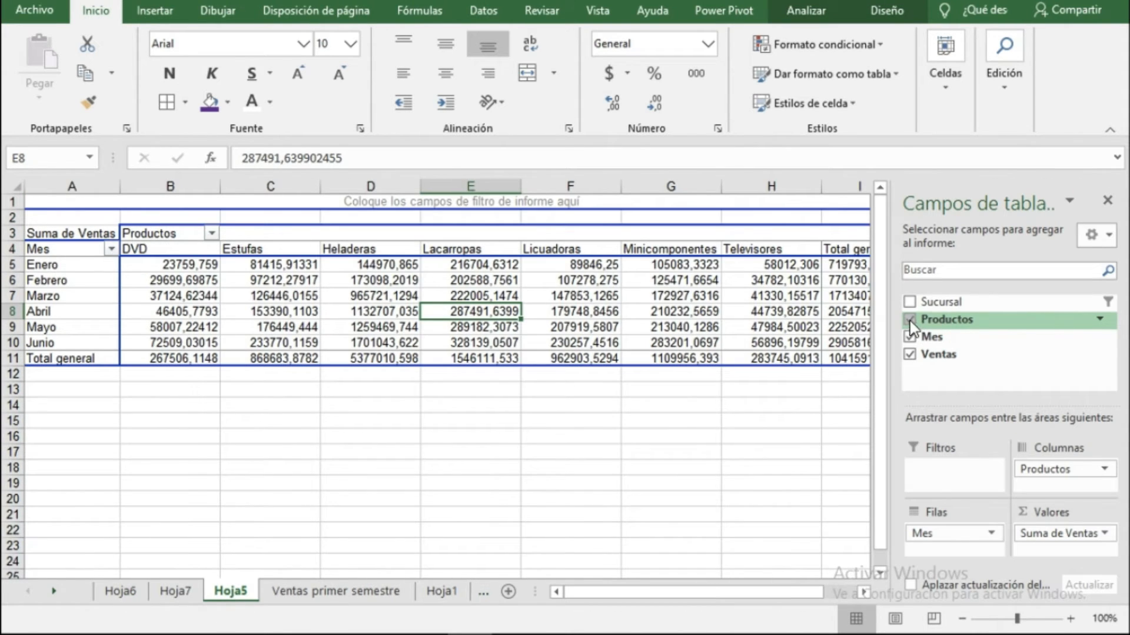
pyautogui.click(909, 319)
pyautogui.click(910, 338)
pyautogui.click(909, 355)
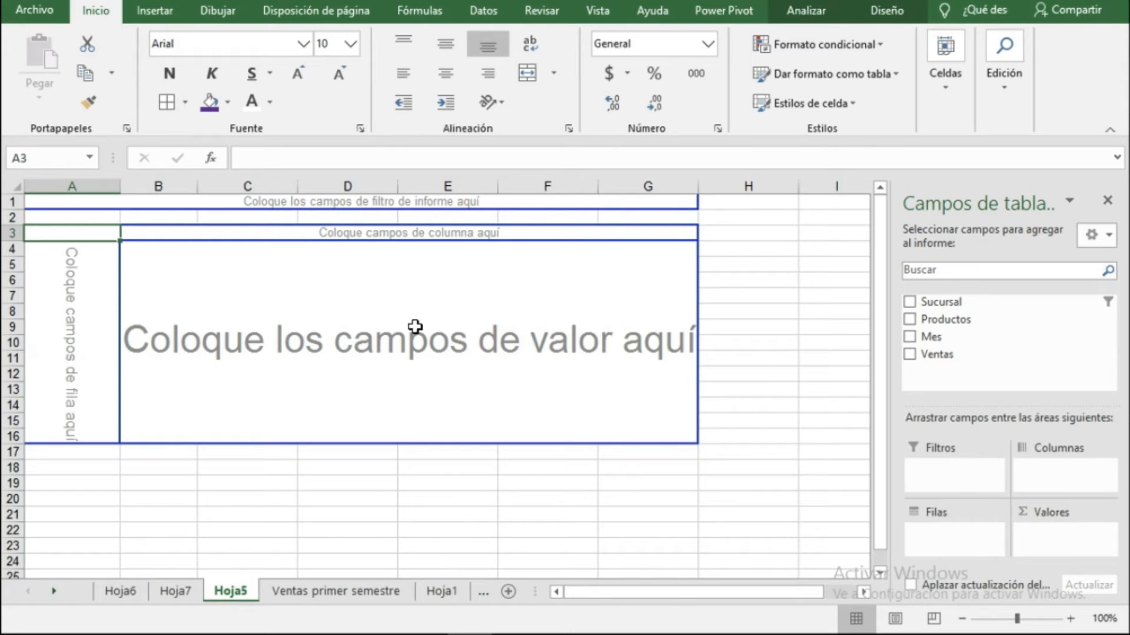
# Lay out the PivotTable with Mes as filter, Sucursal in rows, Productos in columns and Ventas as values.
pyautogui.moveTo(925, 344); pyautogui.dragTo(366, 208)
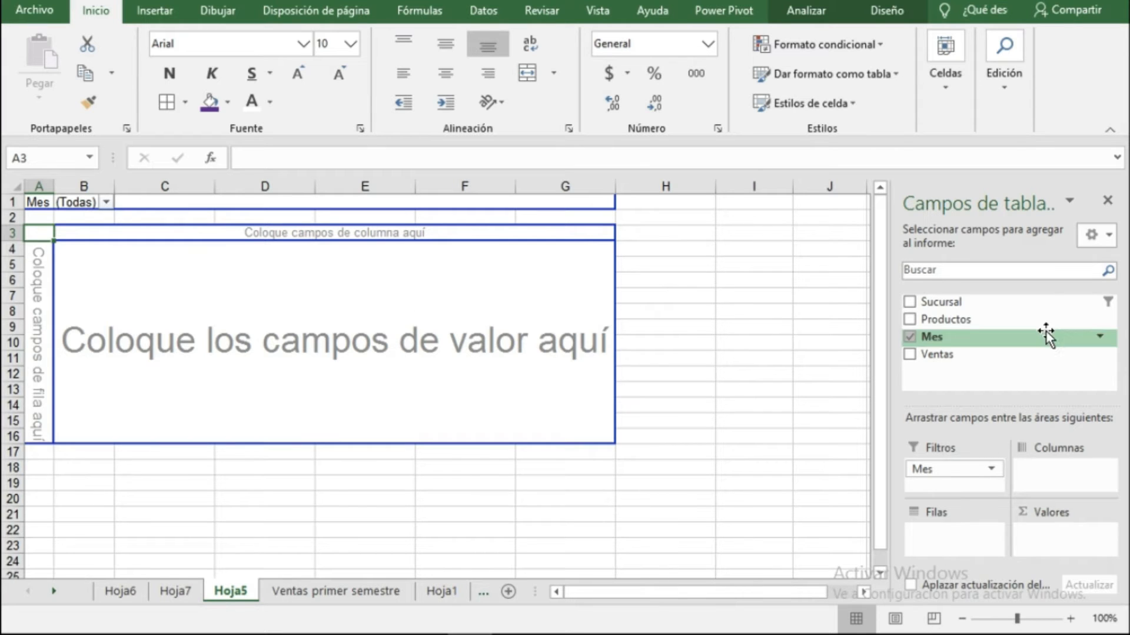
pyautogui.moveTo(970, 317); pyautogui.dragTo(63, 285)
pyautogui.moveTo(930, 319); pyautogui.dragTo(227, 238)
pyautogui.moveTo(933, 355); pyautogui.dragTo(436, 285)
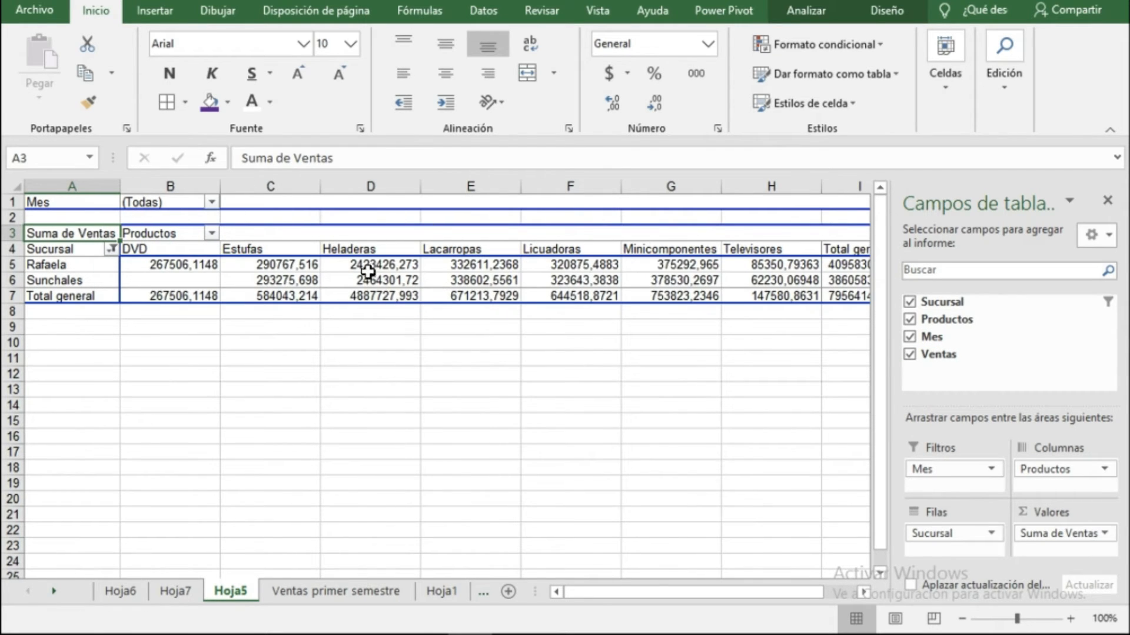
# Clear the filter on the Sucursal field.
pyautogui.click(111, 250)
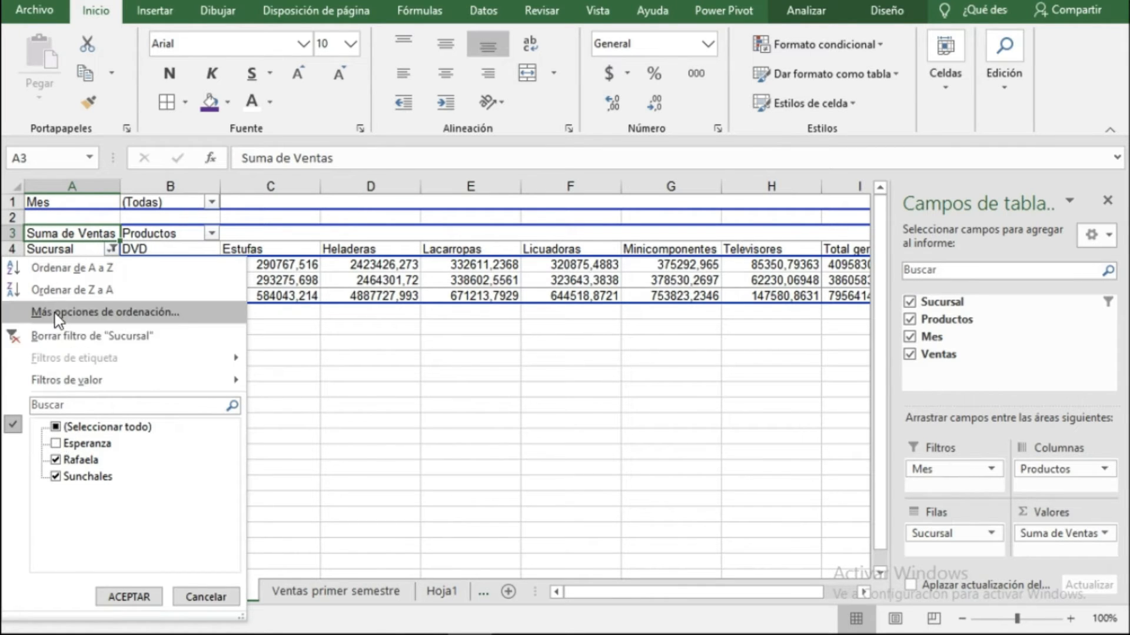
pyautogui.click(41, 338)
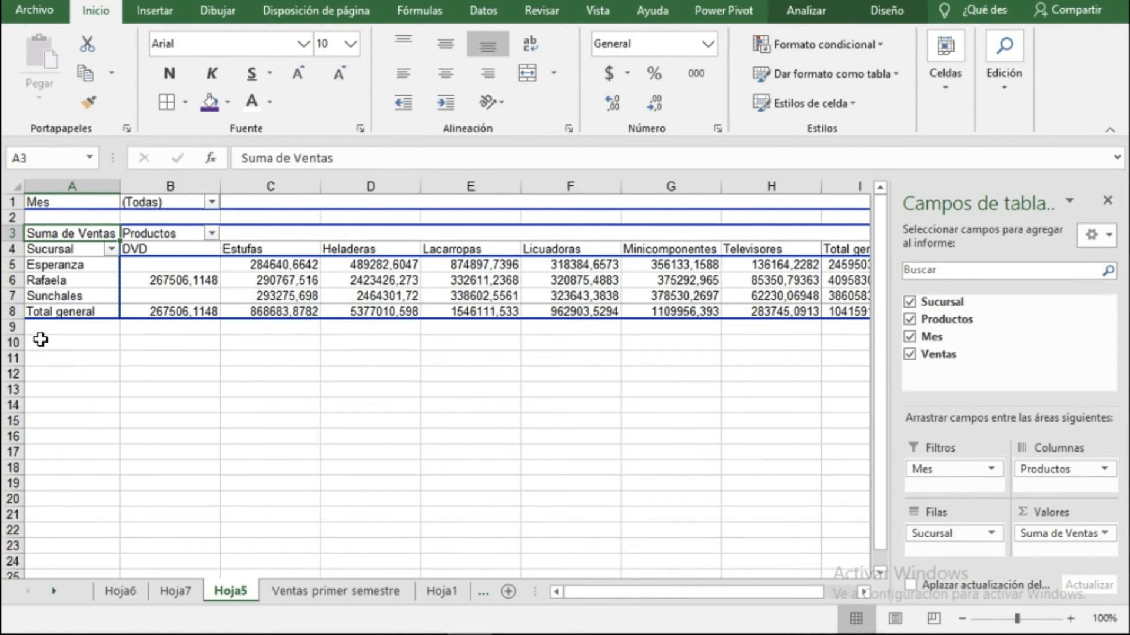
pyautogui.click(367, 283)
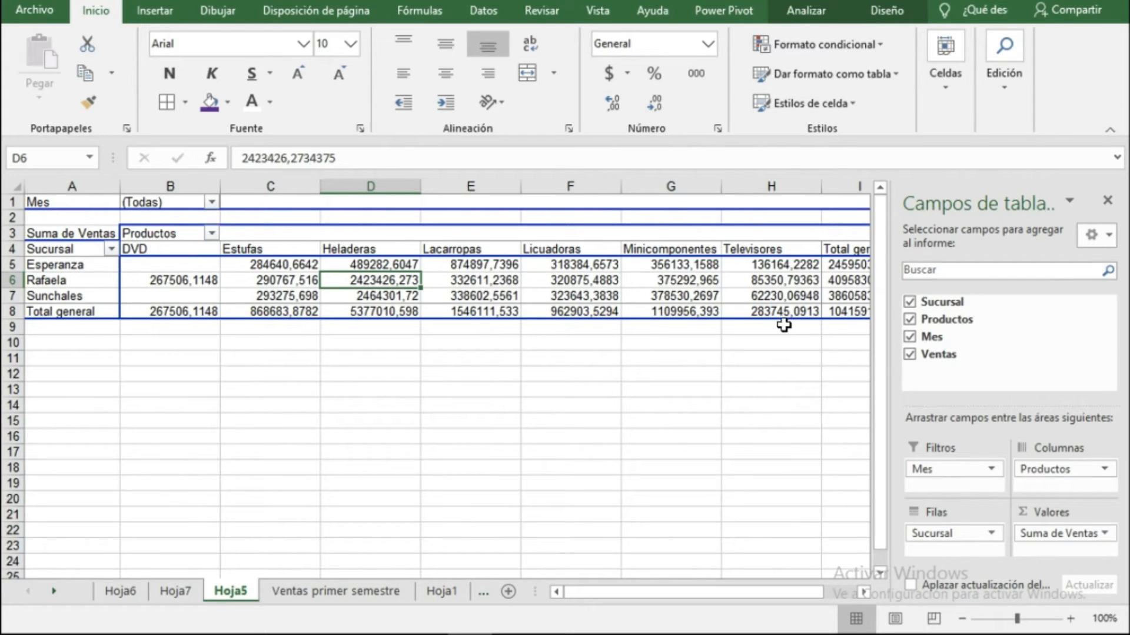
# Filter the PivotTable by Mes to show only Mayo.
pyautogui.click(211, 202)
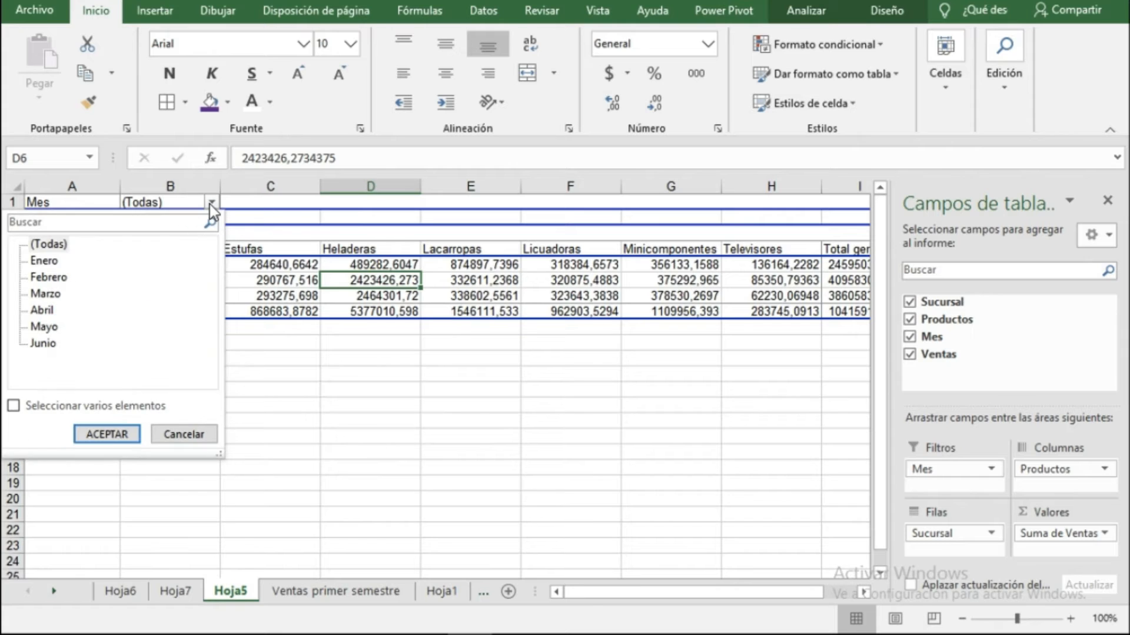
pyautogui.click(46, 327)
pyautogui.click(106, 435)
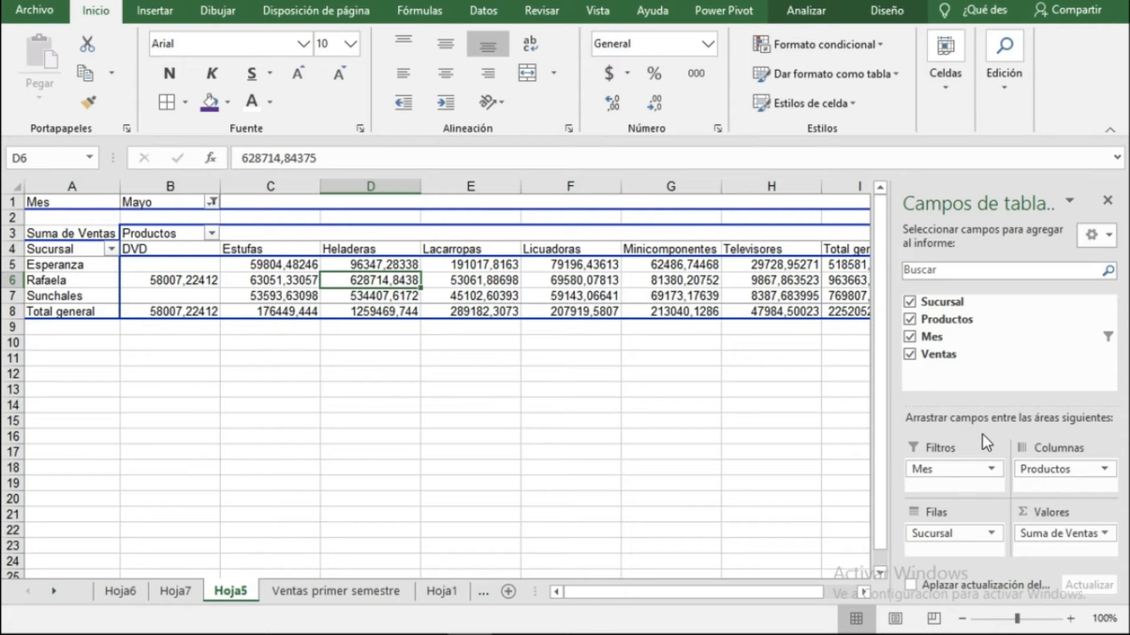
# Remove the Sucursal, Productos, Mes and Ventas fields from the PivotTable.
pyautogui.moveTo(360, 311)
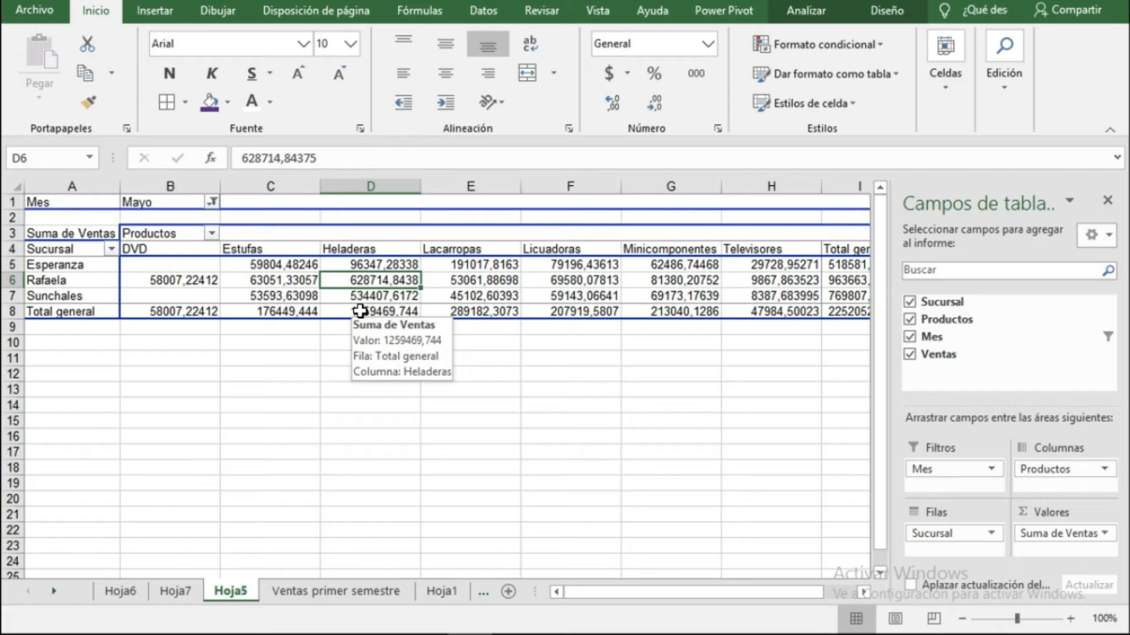
pyautogui.click(910, 302)
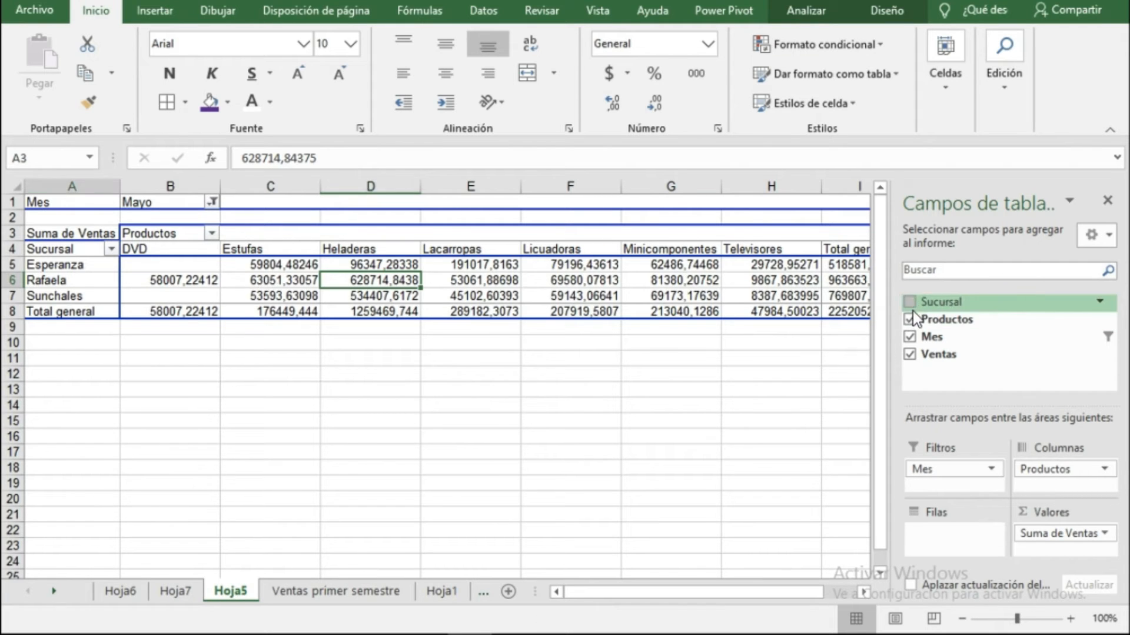
pyautogui.click(909, 319)
pyautogui.click(910, 337)
pyautogui.click(910, 355)
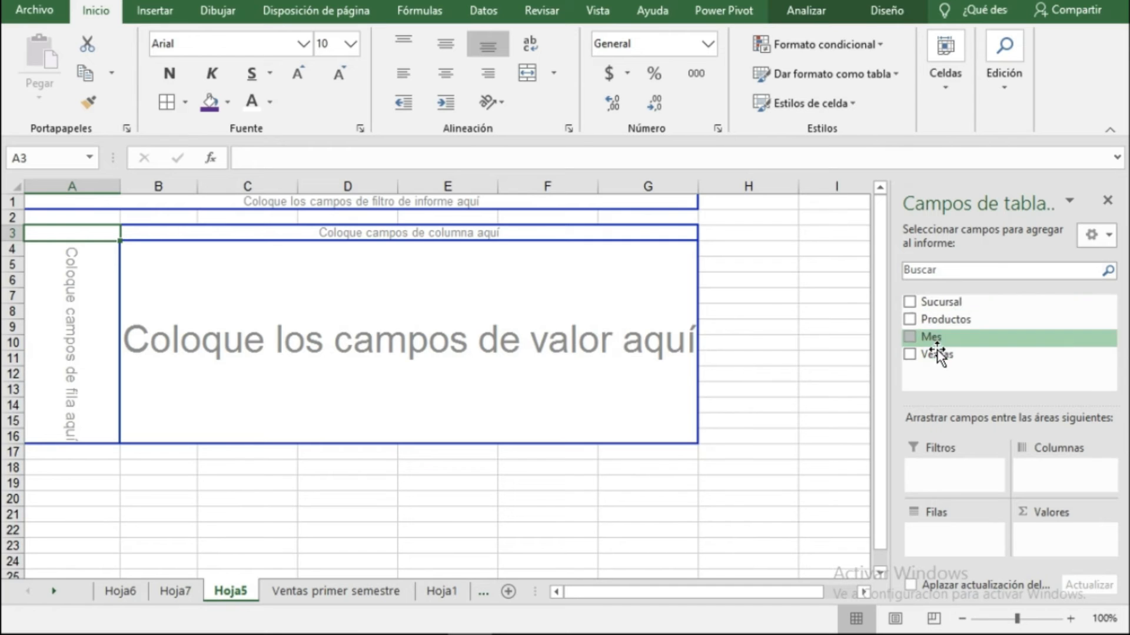
# Place Sucursal in the PivotTable rows and show Esperanza's detail by the Mes field.
pyautogui.moveTo(947, 318); pyautogui.dragTo(89, 270)
pyautogui.click(62, 266)
pyautogui.click(61, 280)
pyautogui.click(60, 297)
pyautogui.doubleClick(66, 266)
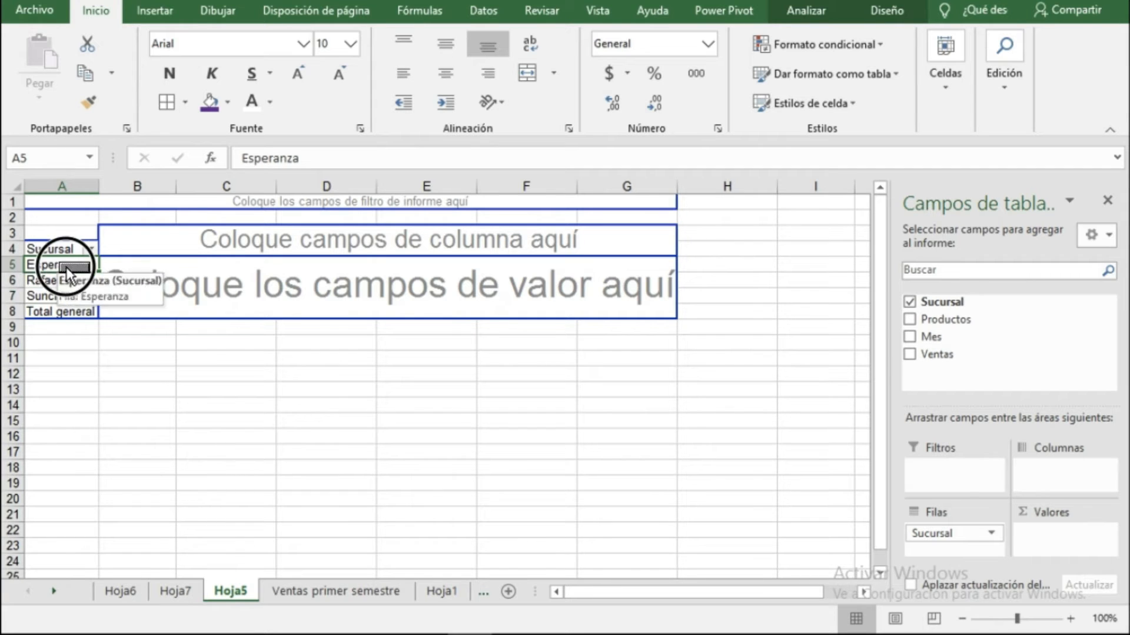
pyautogui.moveTo(721, 188); pyautogui.dragTo(497, 218)
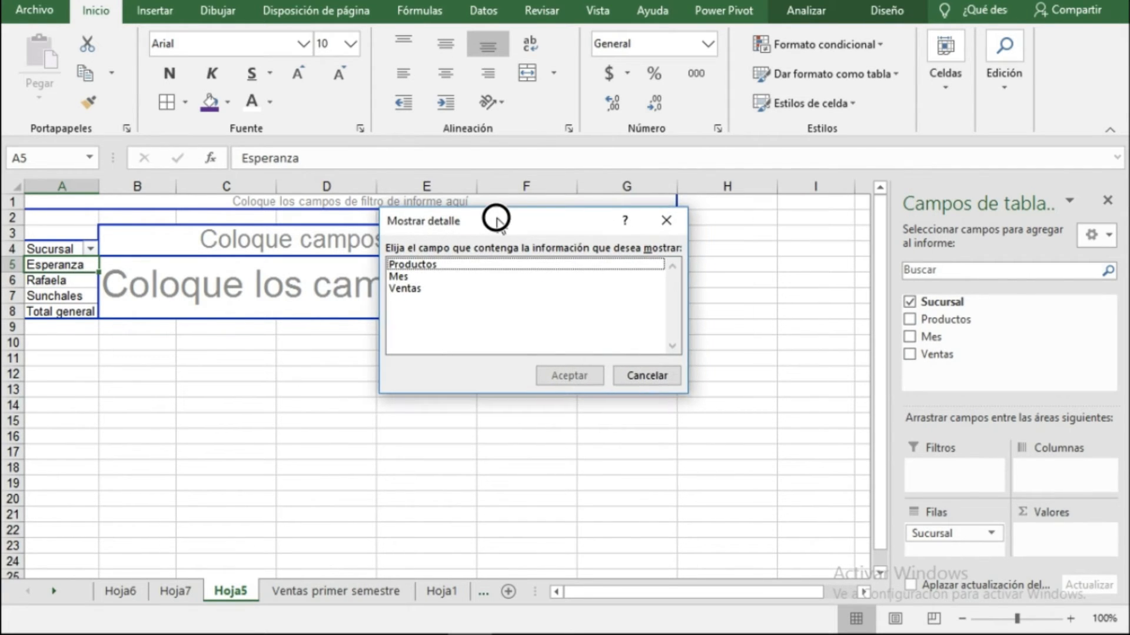
pyautogui.doubleClick(403, 278)
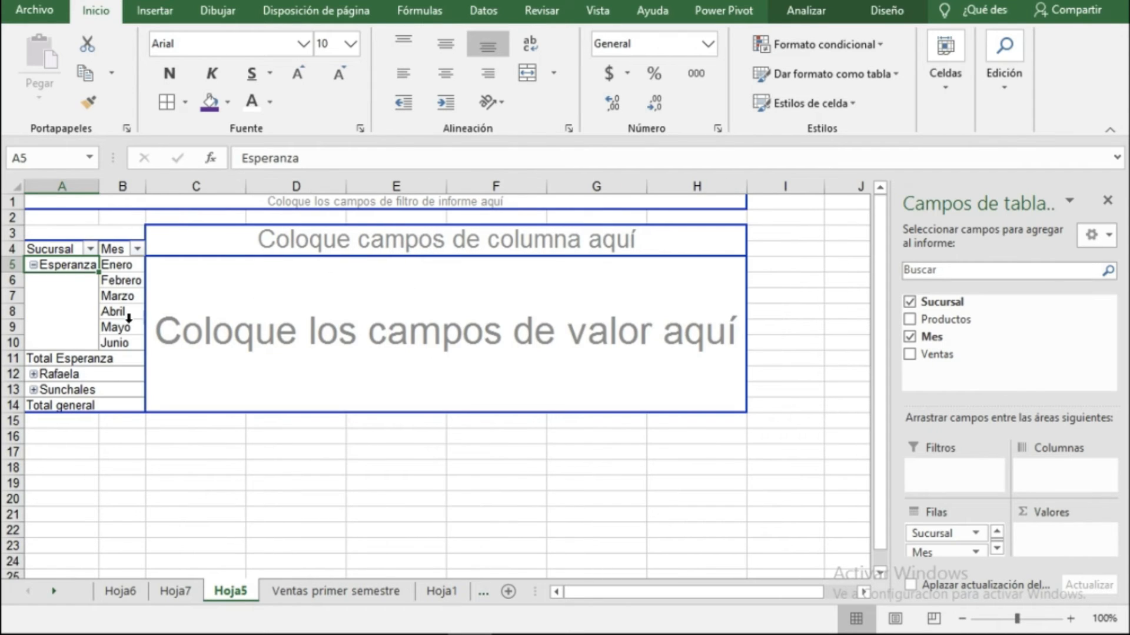
# Expand the Rafaela branch to show its months.
pyautogui.click(41, 378)
pyautogui.click(33, 375)
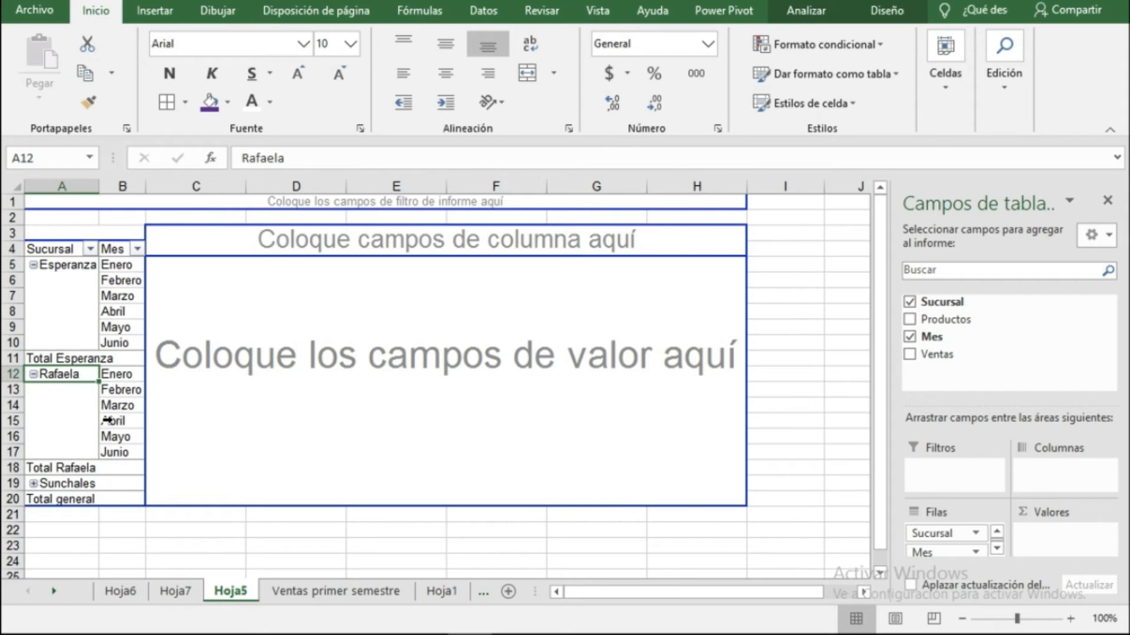
pyautogui.click(71, 267)
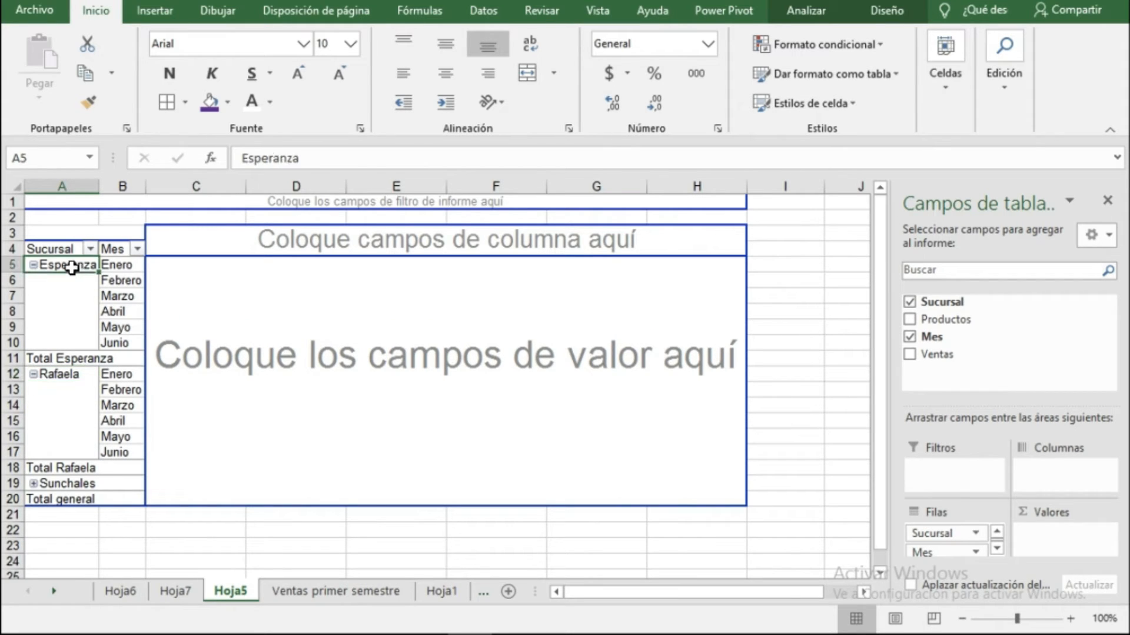
pyautogui.click(123, 286)
pyautogui.click(110, 306)
pyautogui.click(125, 295)
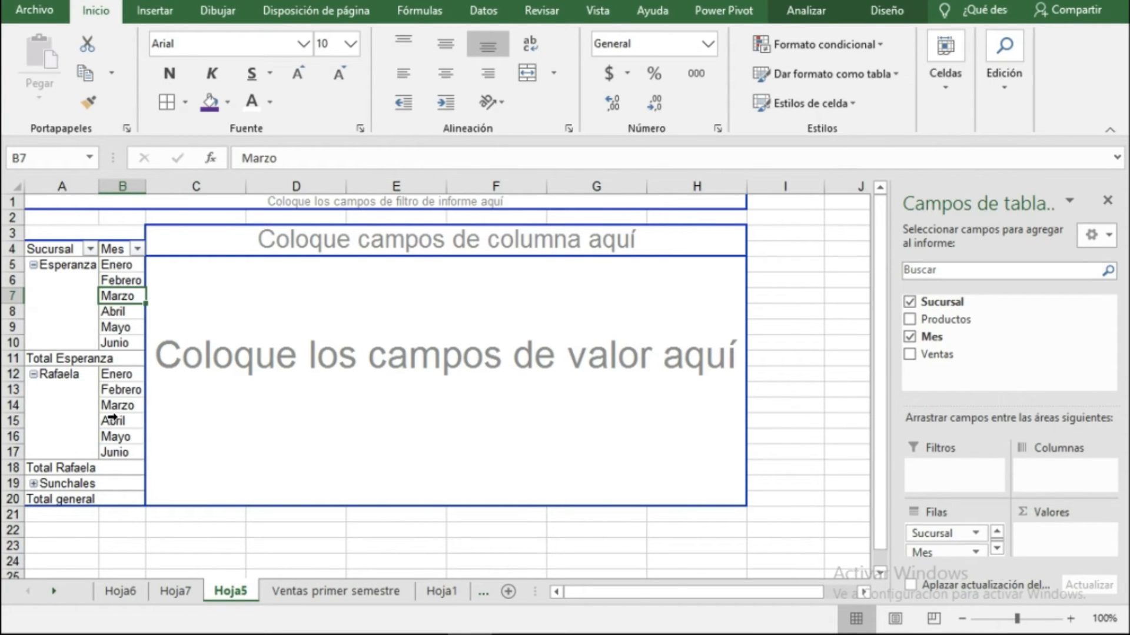
# Show the detail of Rafaela's Febrero row by the Productos field.
pyautogui.click(125, 392)
pyautogui.doubleClick(126, 392)
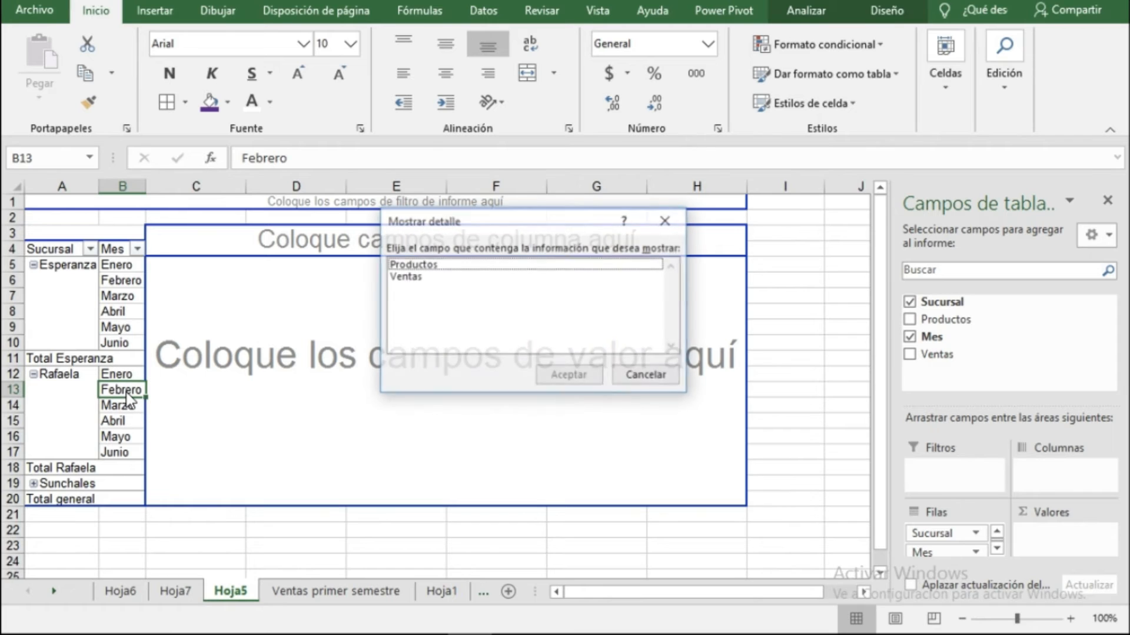
pyautogui.click(427, 266)
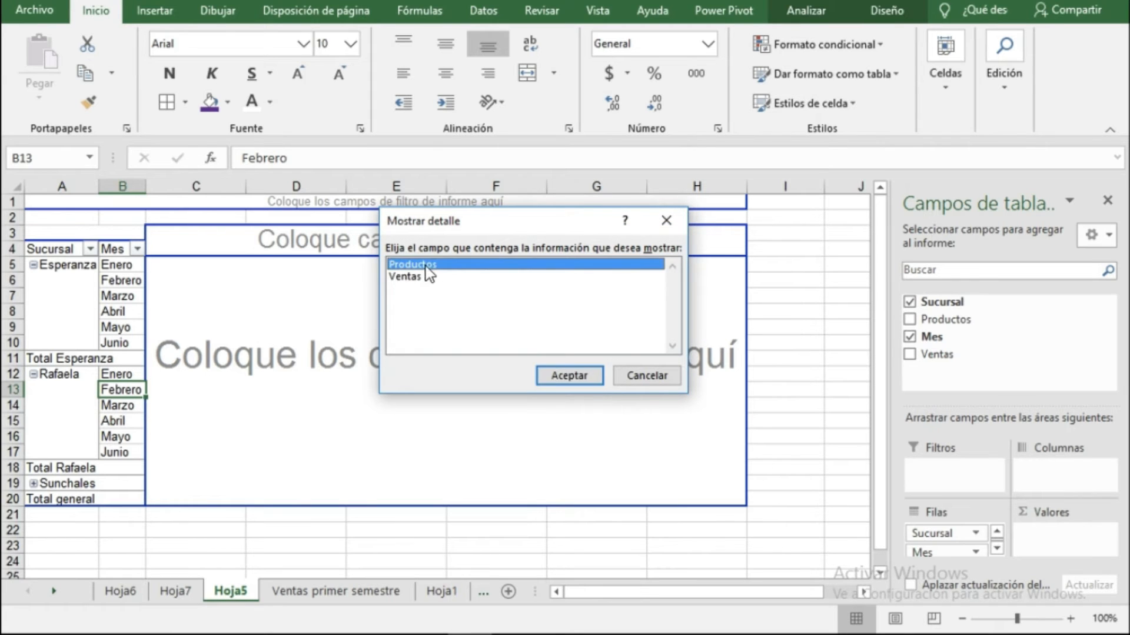
pyautogui.click(568, 376)
# Add Ventas to the PivotTable values.
pyautogui.moveTo(957, 357); pyautogui.dragTo(550, 360)
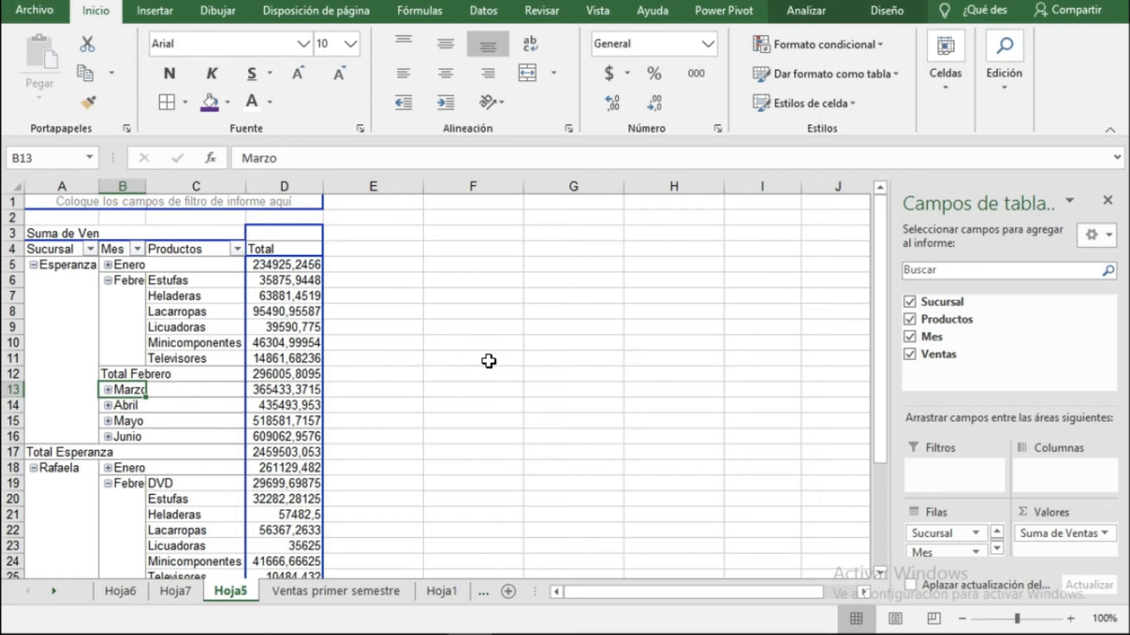
pyautogui.click(218, 365)
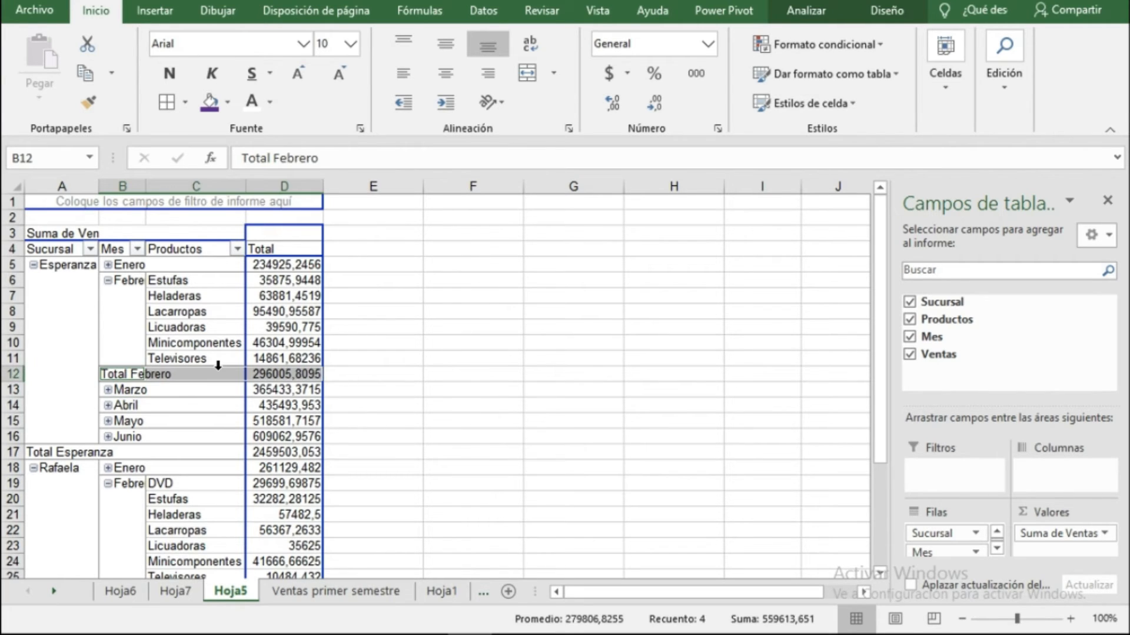
pyautogui.click(231, 317)
pyautogui.click(254, 325)
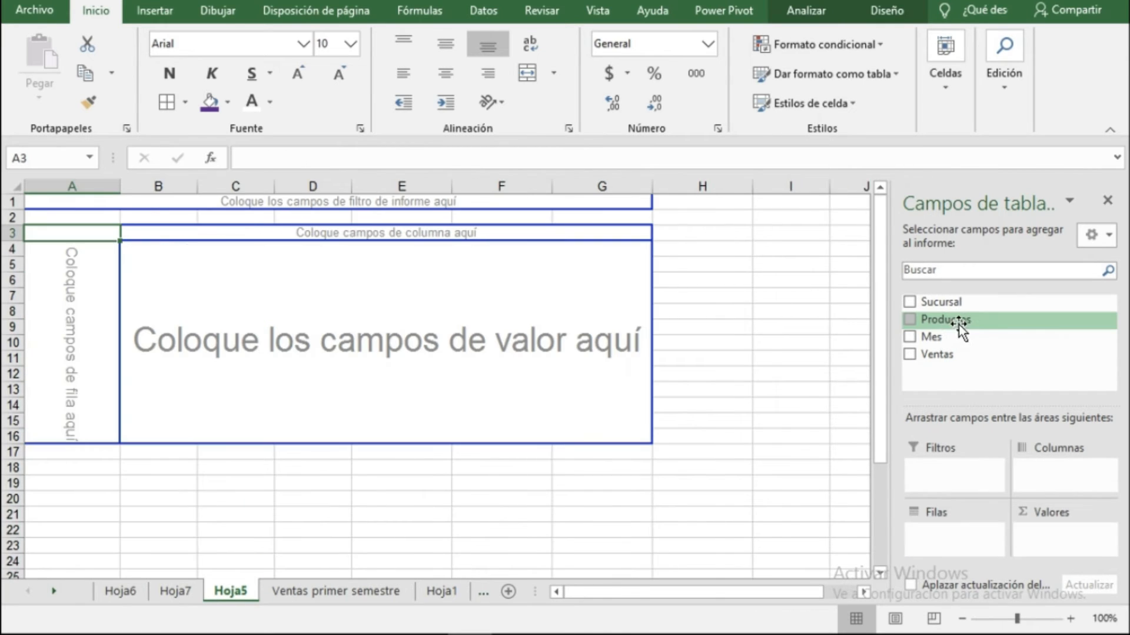
# Rearrange the PivotTable with Productos in rows, Sucursal in columns and Ventas as values.
pyautogui.moveTo(959, 321); pyautogui.dragTo(53, 291)
pyautogui.moveTo(936, 302); pyautogui.dragTo(218, 249)
pyautogui.moveTo(937, 354); pyautogui.dragTo(206, 330)
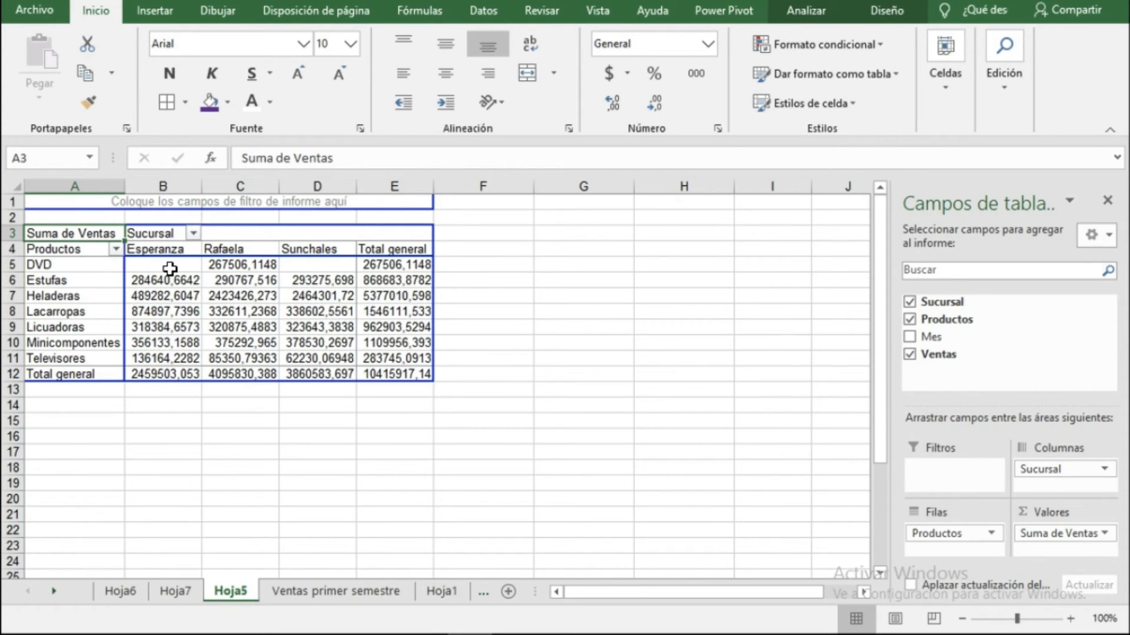
# Browse the source records on the Ventas primer semestre sheet.
pyautogui.moveTo(189, 269)
pyautogui.click(296, 592)
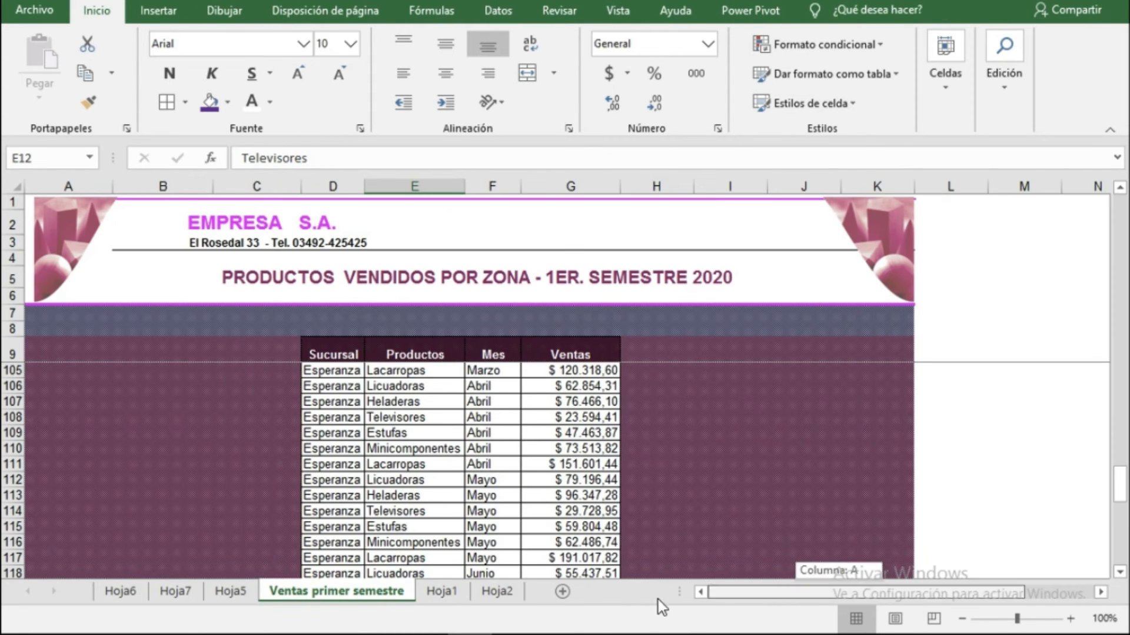
pyautogui.scroll(20, 403, 445)
pyautogui.click(400, 464)
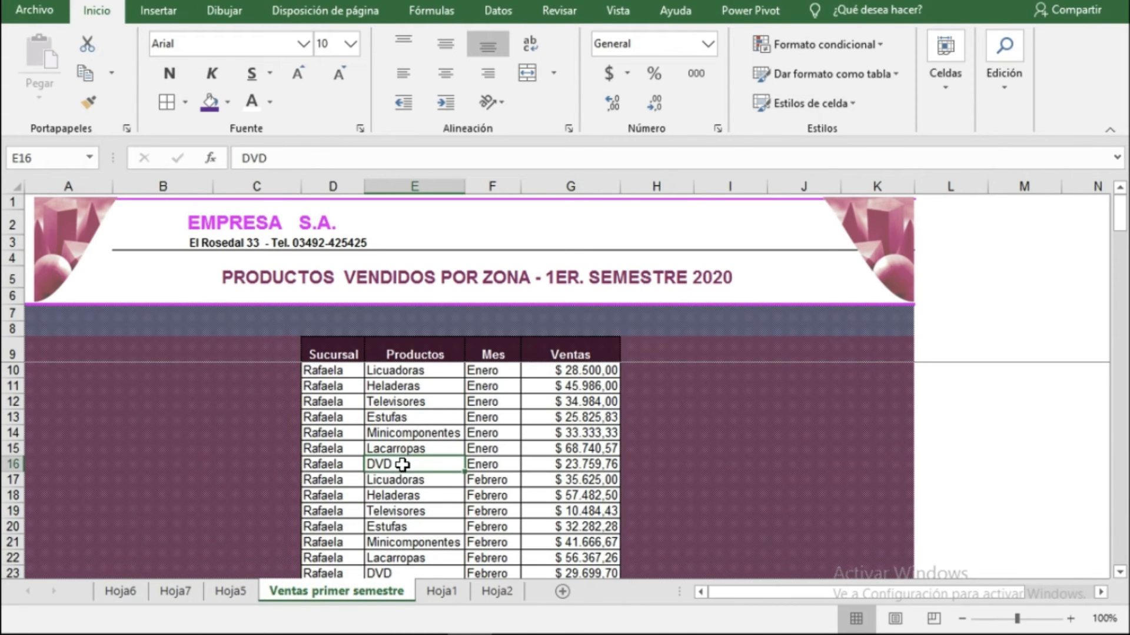
pyautogui.scroll(-6, 403, 483)
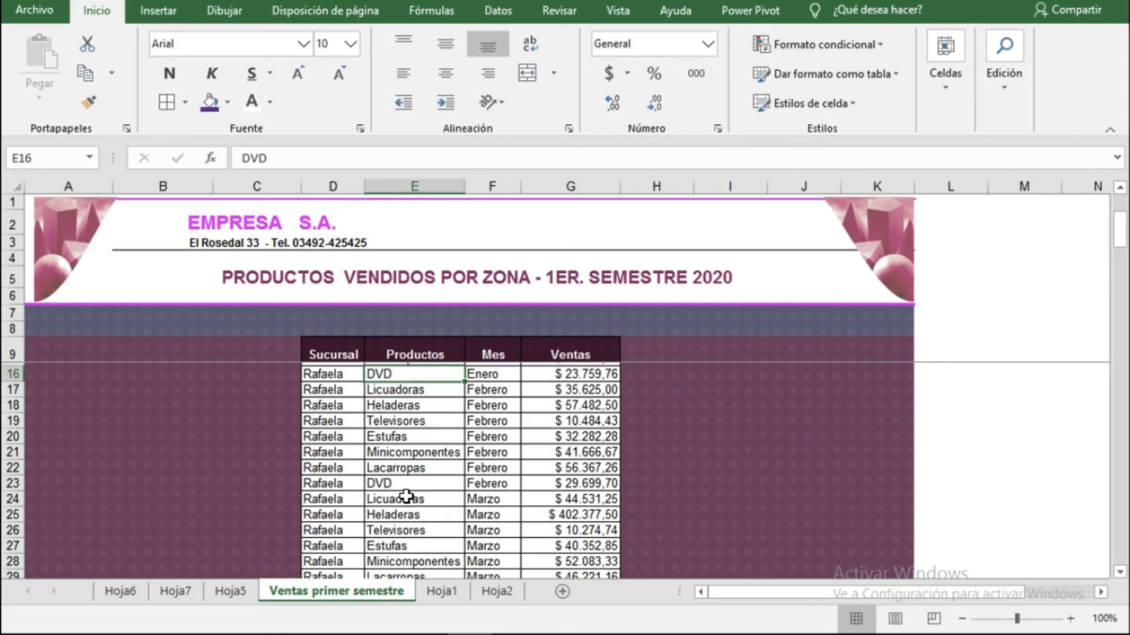
pyautogui.scroll(-7, 407, 496)
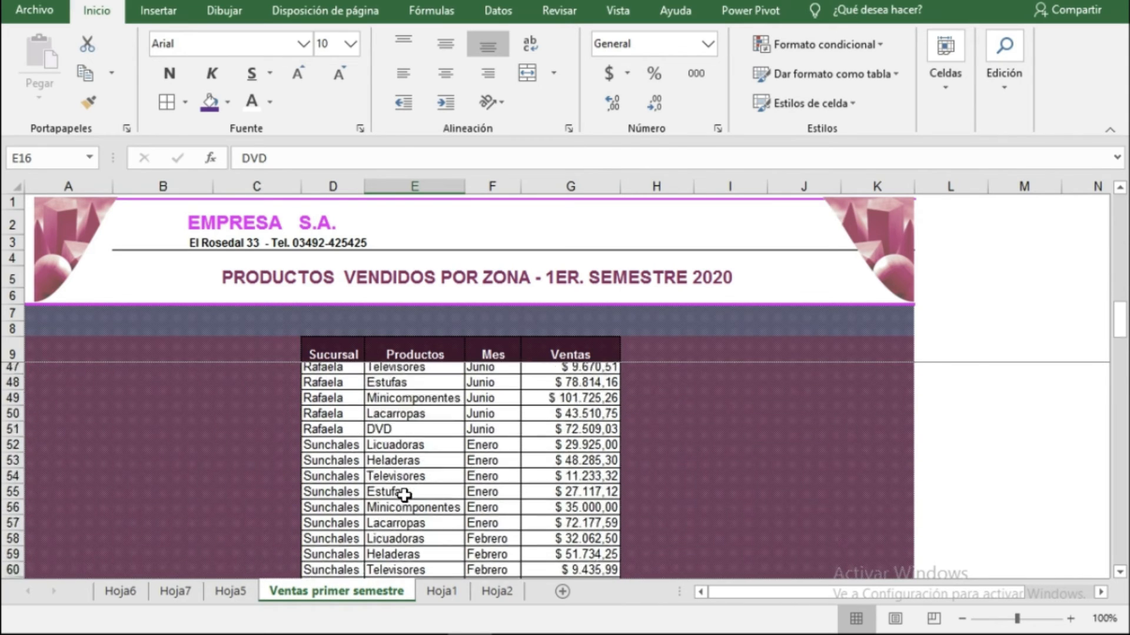
# Change the Sunchales Enero record in row 52 to product DVD with sales of 60000.
pyautogui.click(391, 419)
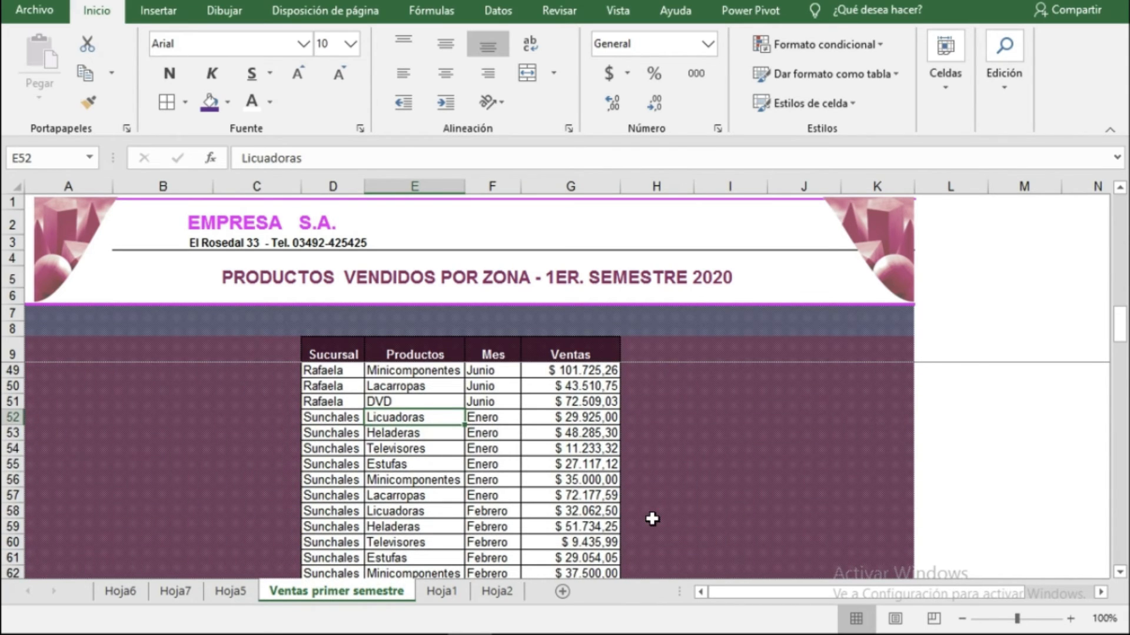
pyautogui.write('DVD')
pyautogui.click(512, 419)
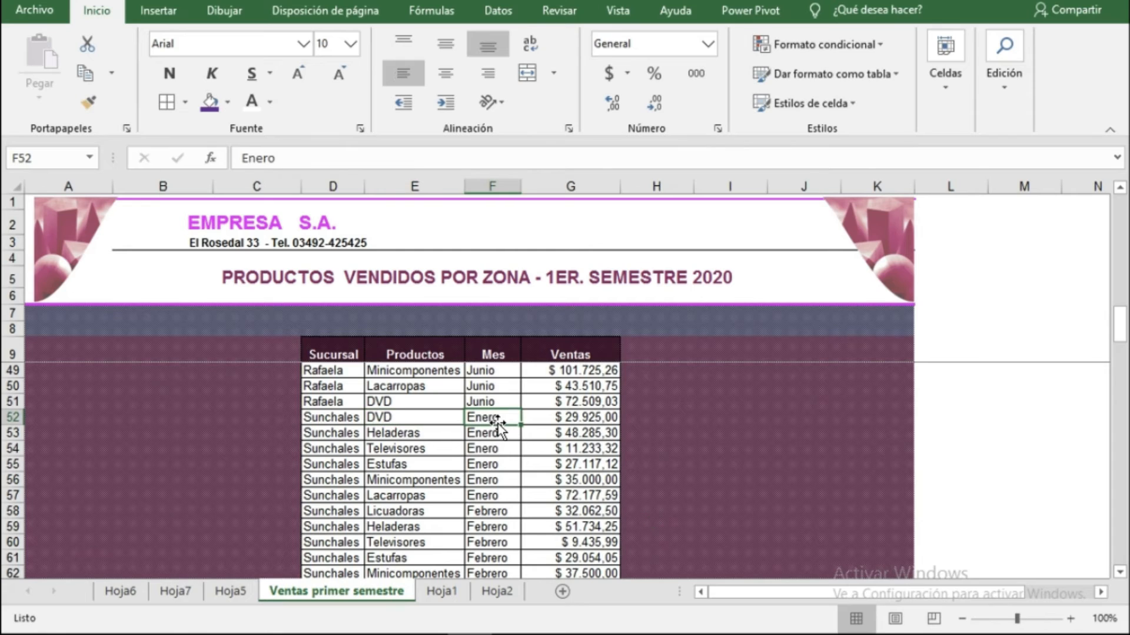
pyautogui.click(572, 419)
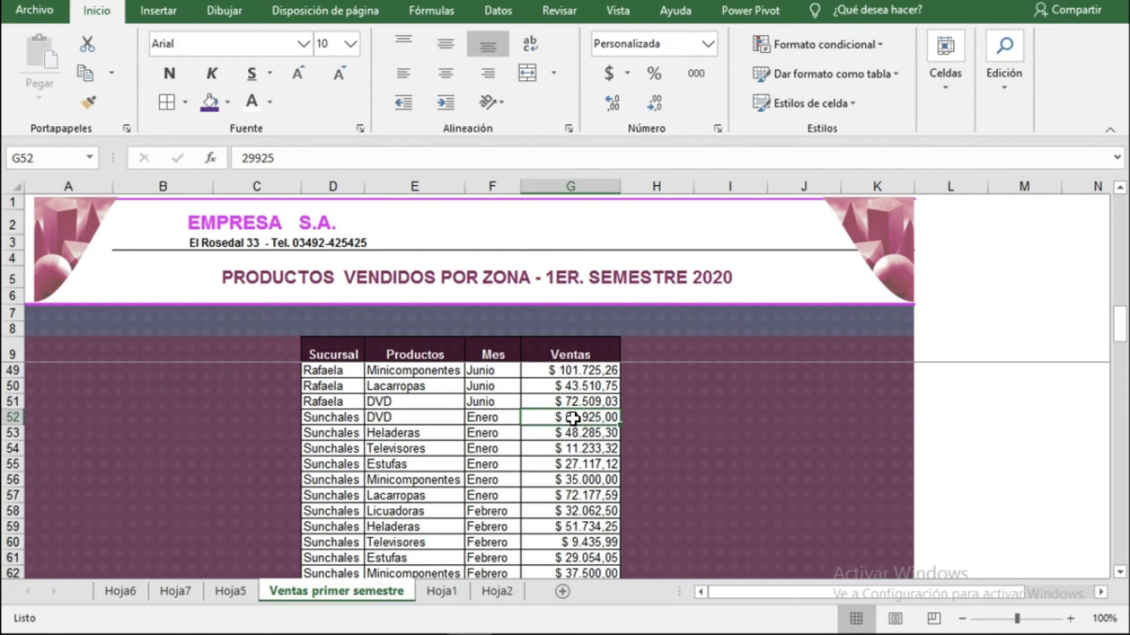
pyautogui.write('60000')
pyautogui.press('Return')
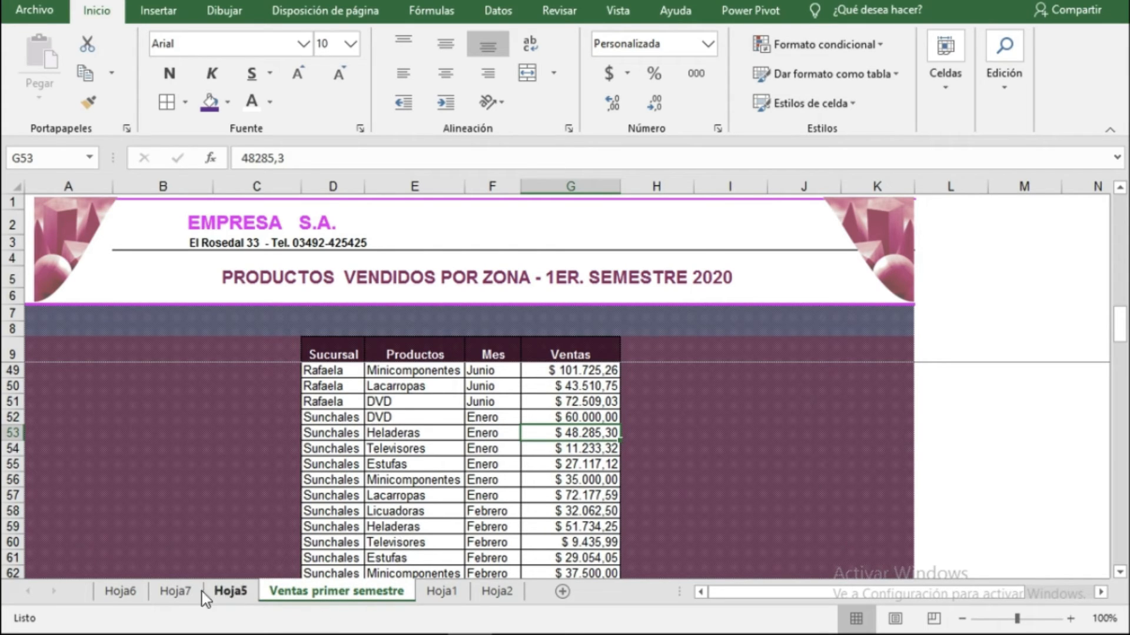
# Refresh the PivotTable on Hoja5 so it picks up the edited source data.
pyautogui.click(227, 593)
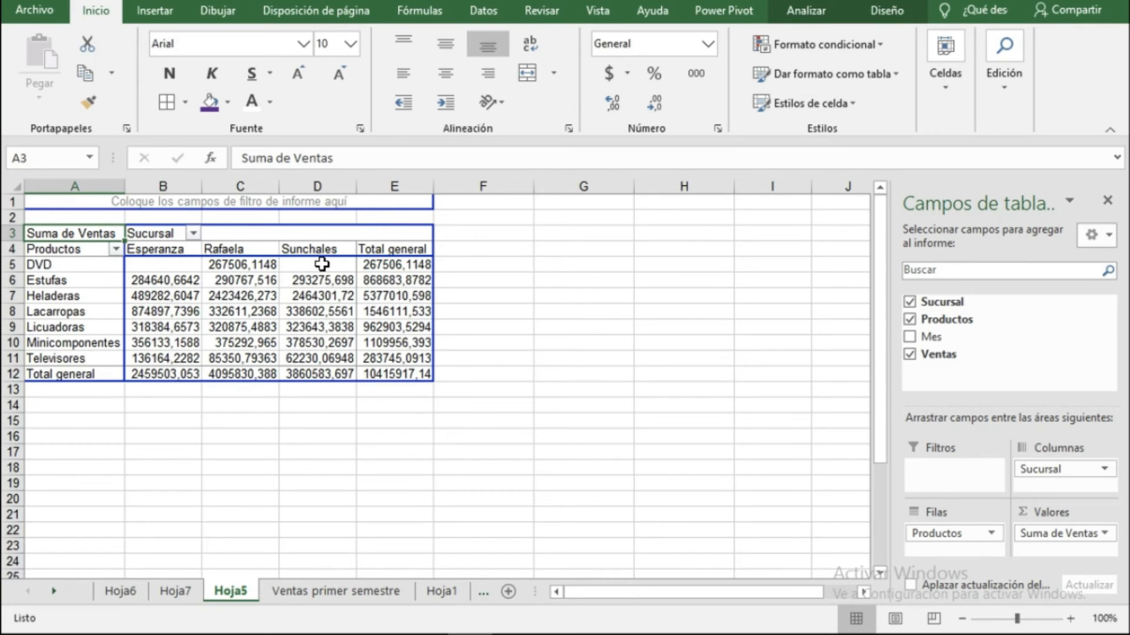
pyautogui.click(306, 313)
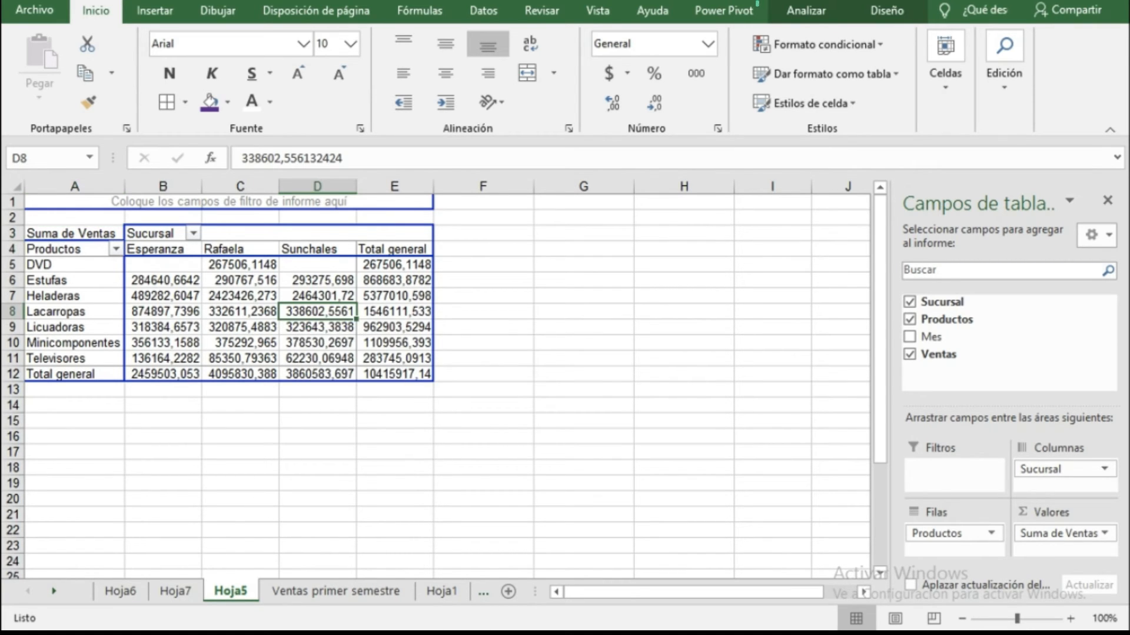
pyautogui.click(806, 10)
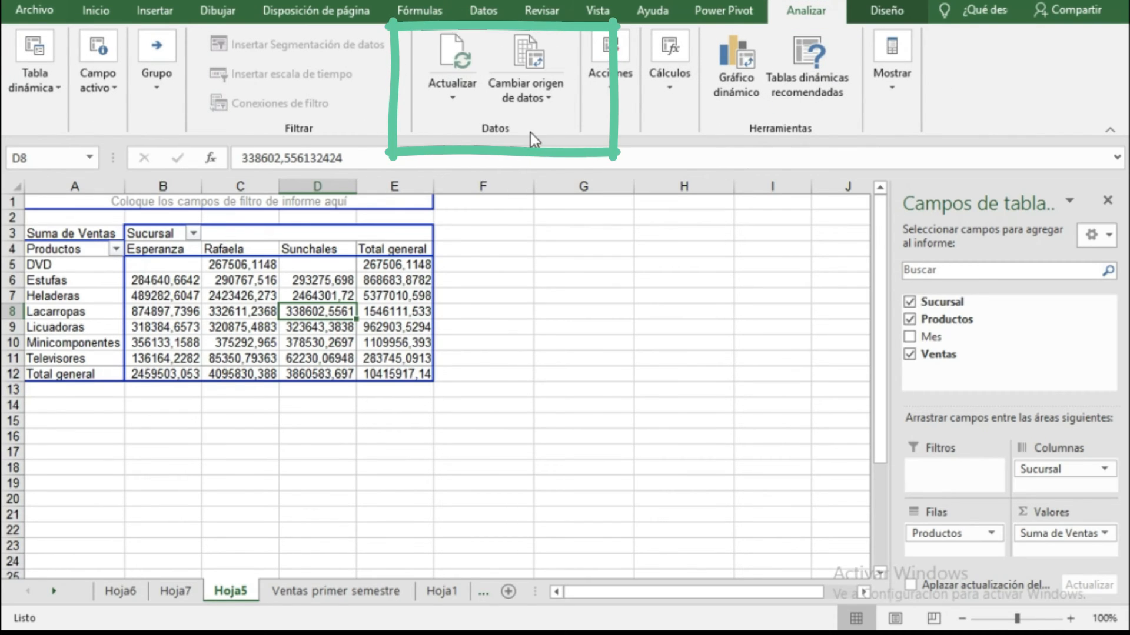
pyautogui.click(452, 66)
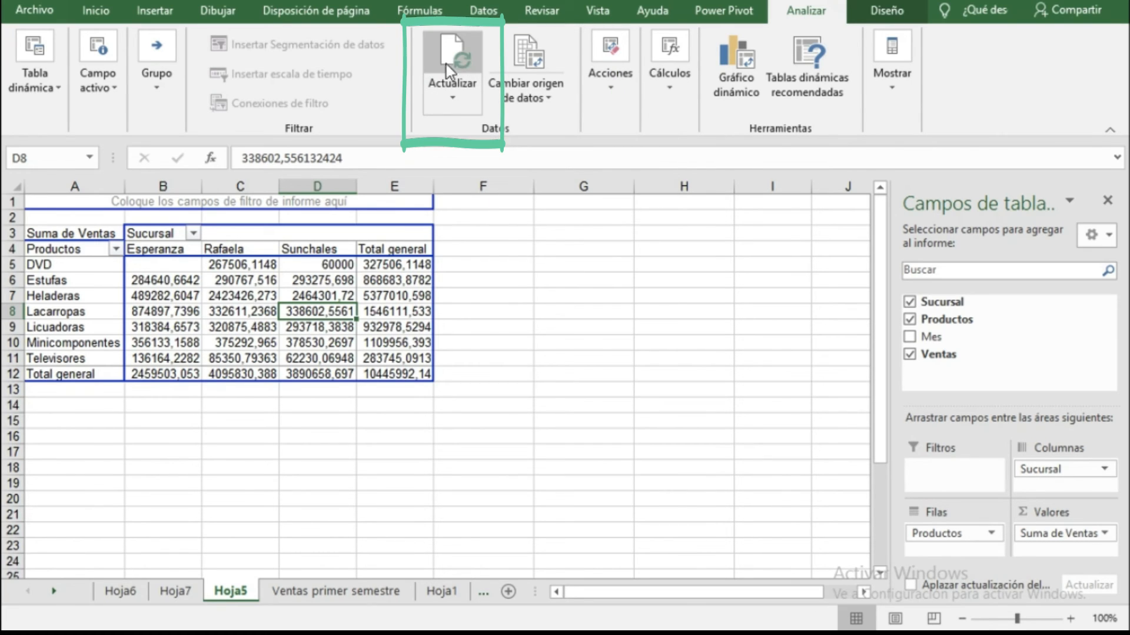
# Review the refreshed PivotTable against the source records and the Hoja7 detail sheet.
pyautogui.click(329, 264)
pyautogui.moveTo(350, 287)
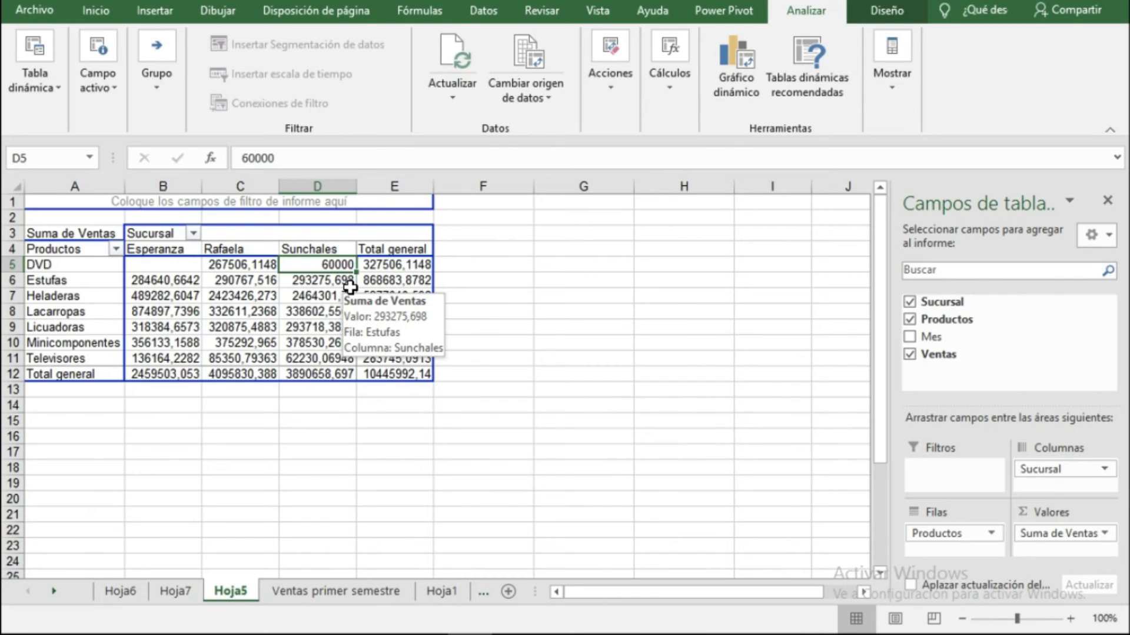
pyautogui.click(323, 595)
pyautogui.click(231, 595)
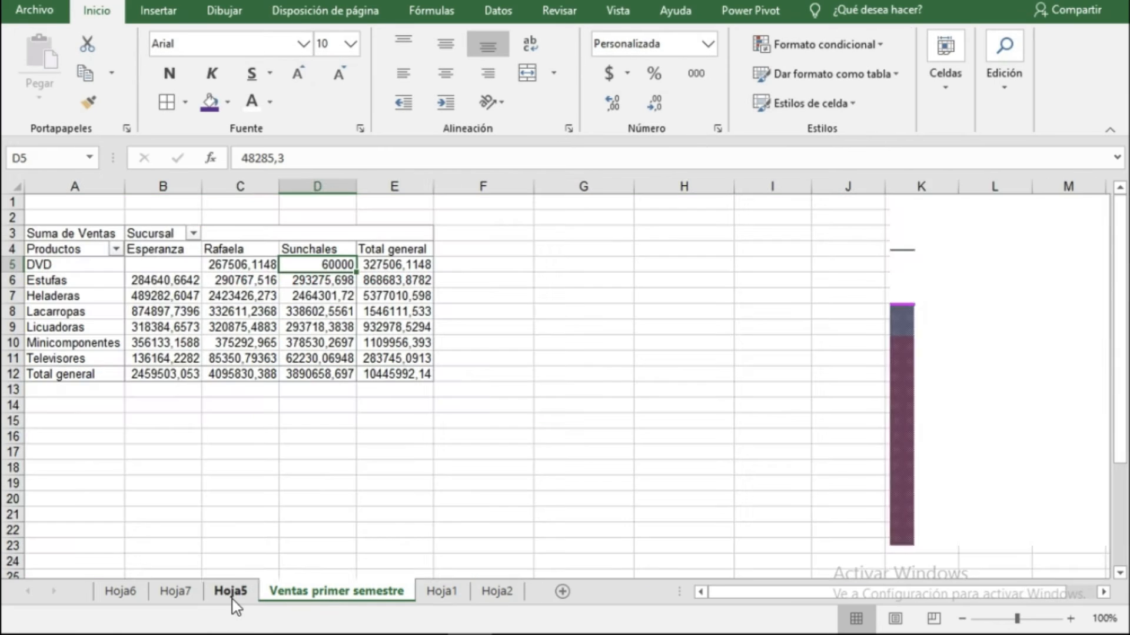
pyautogui.click(262, 594)
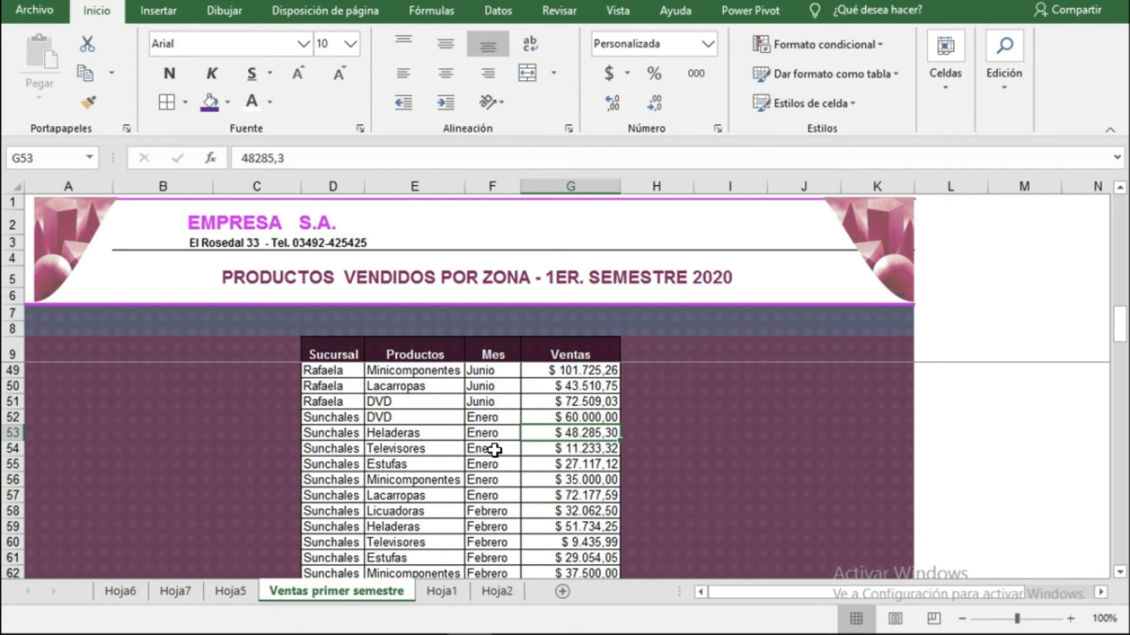
pyautogui.hotkey('ctrl', 'pageup')
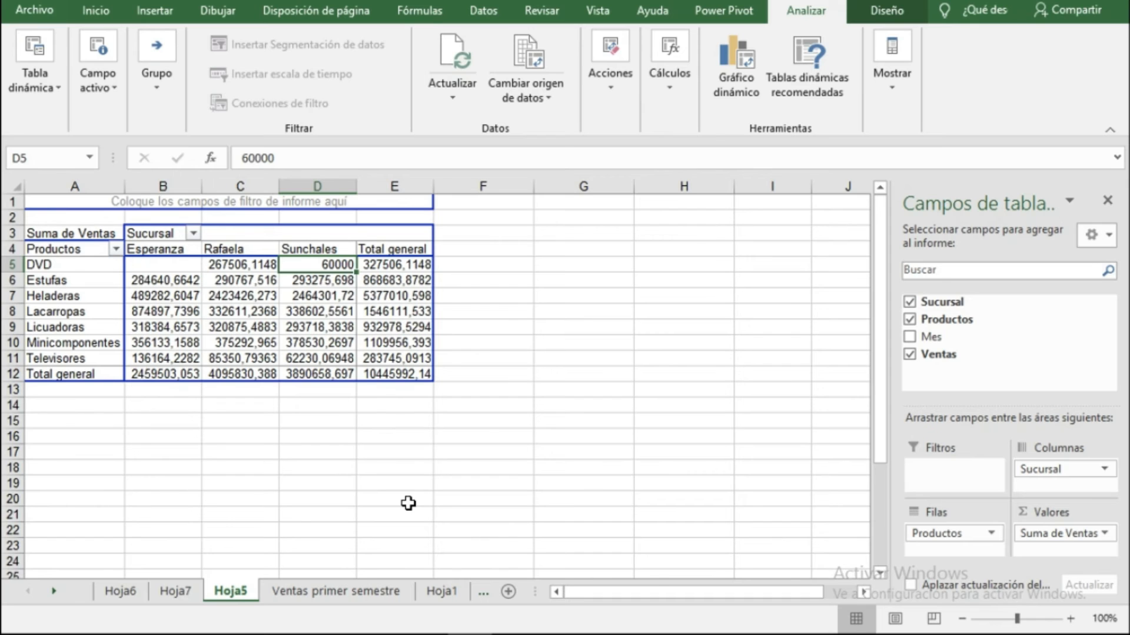
pyautogui.click(177, 596)
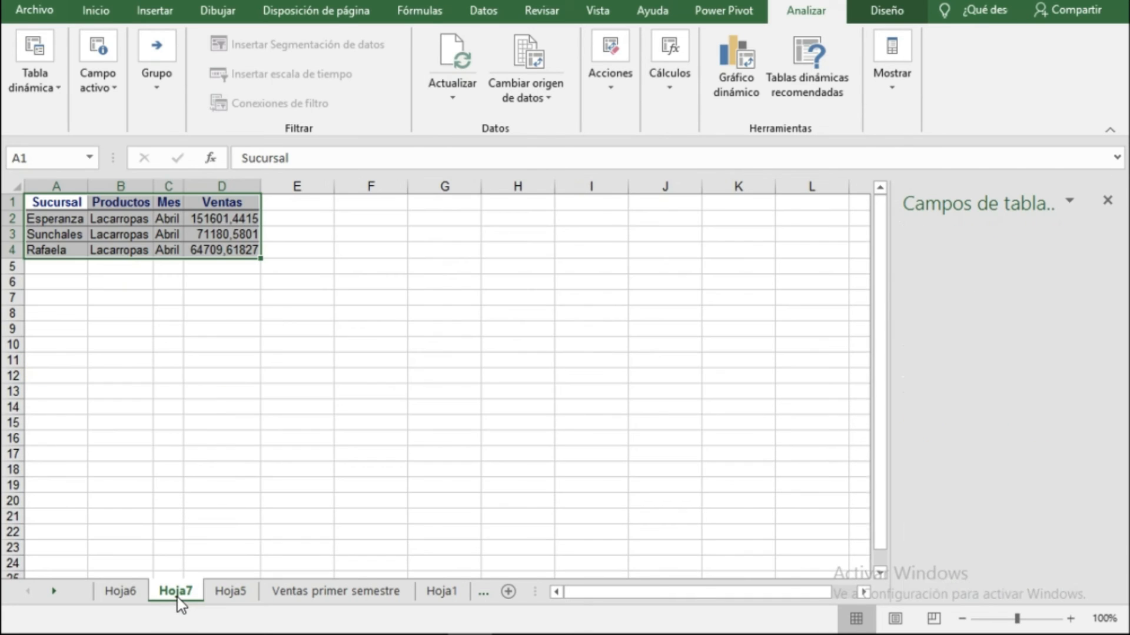
pyautogui.click(191, 376)
pyautogui.click(215, 589)
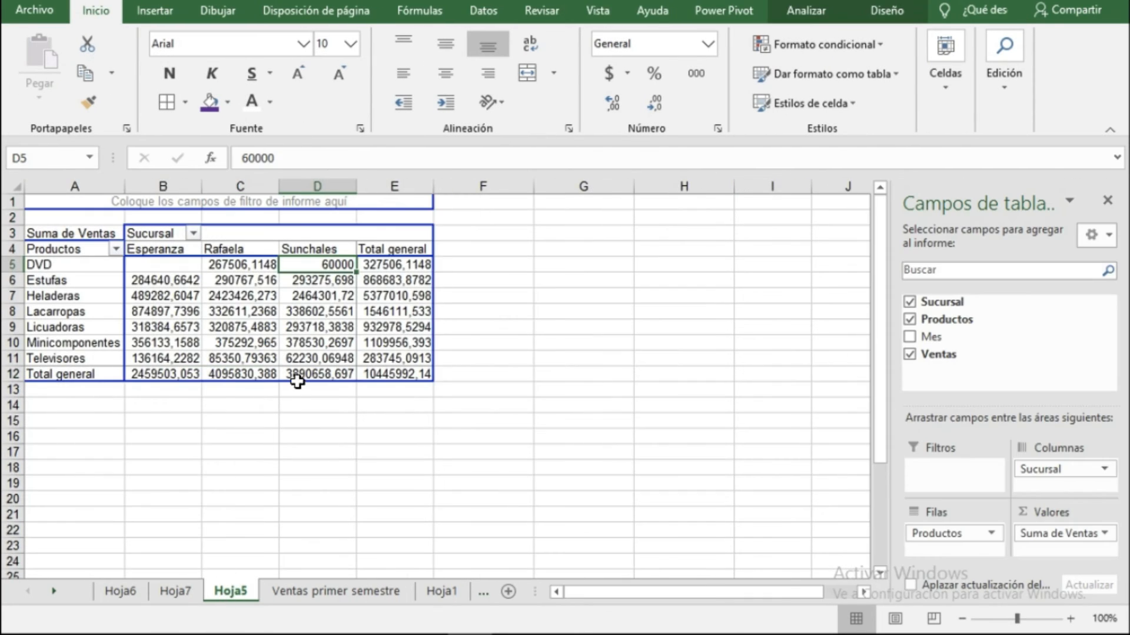
# Show the detail records behind Sunchales' Licuadoras total and inspect them.
pyautogui.click(299, 327)
pyautogui.doubleClick(298, 328)
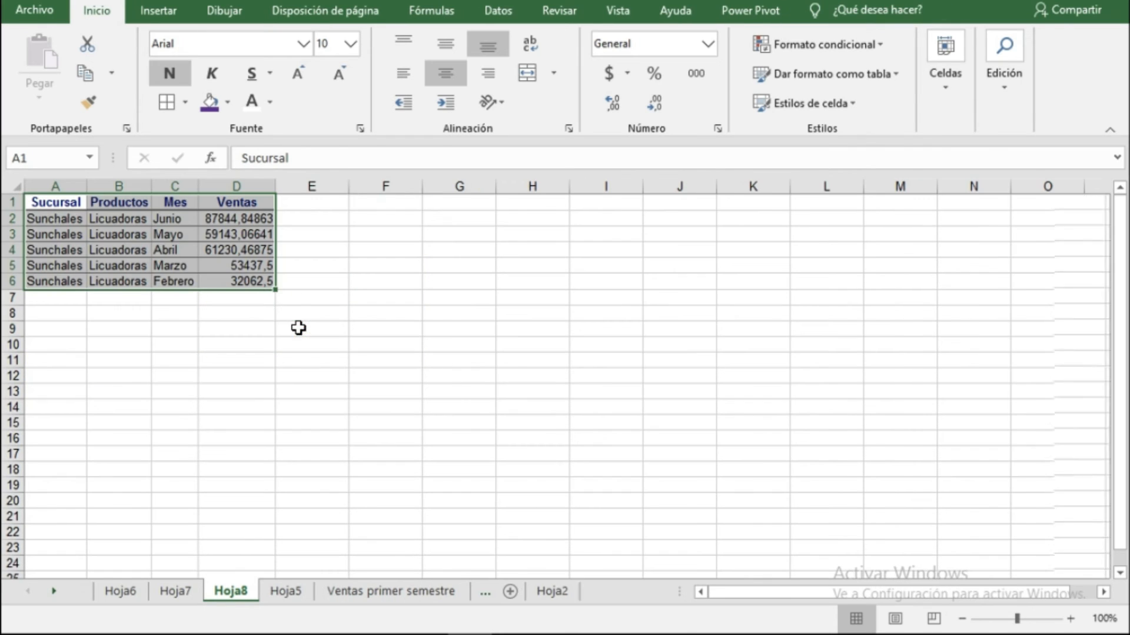
pyautogui.click(188, 265)
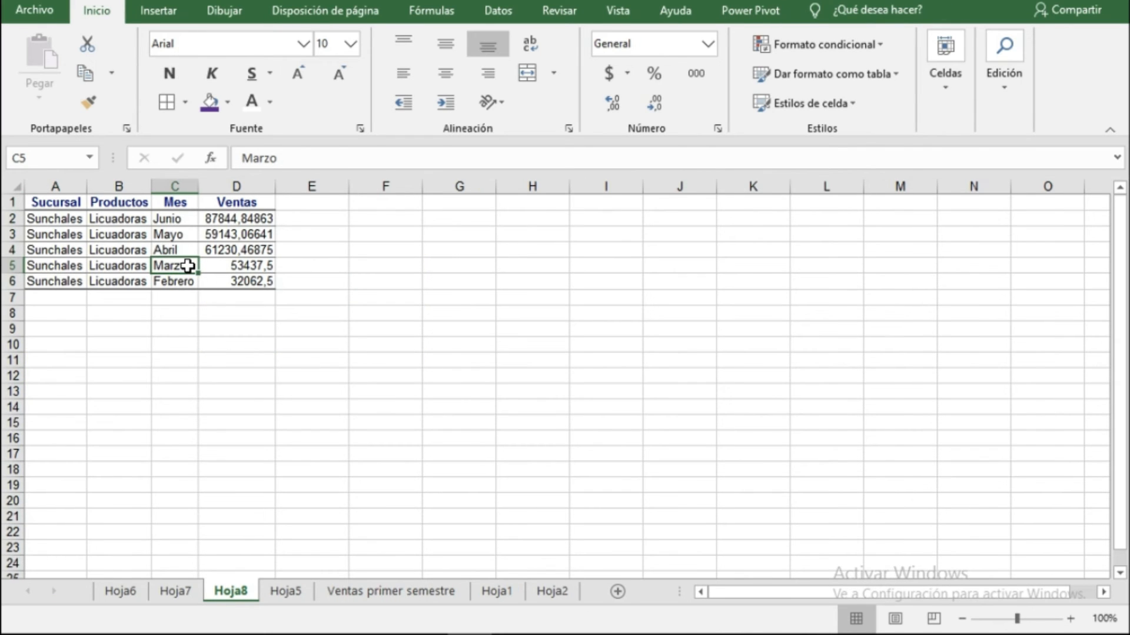
pyautogui.click(216, 250)
pyautogui.click(235, 234)
pyautogui.click(124, 233)
# Browse the PivotTable, the source data and the Hoja7 and Hoja6 detail sheets.
pyautogui.click(285, 591)
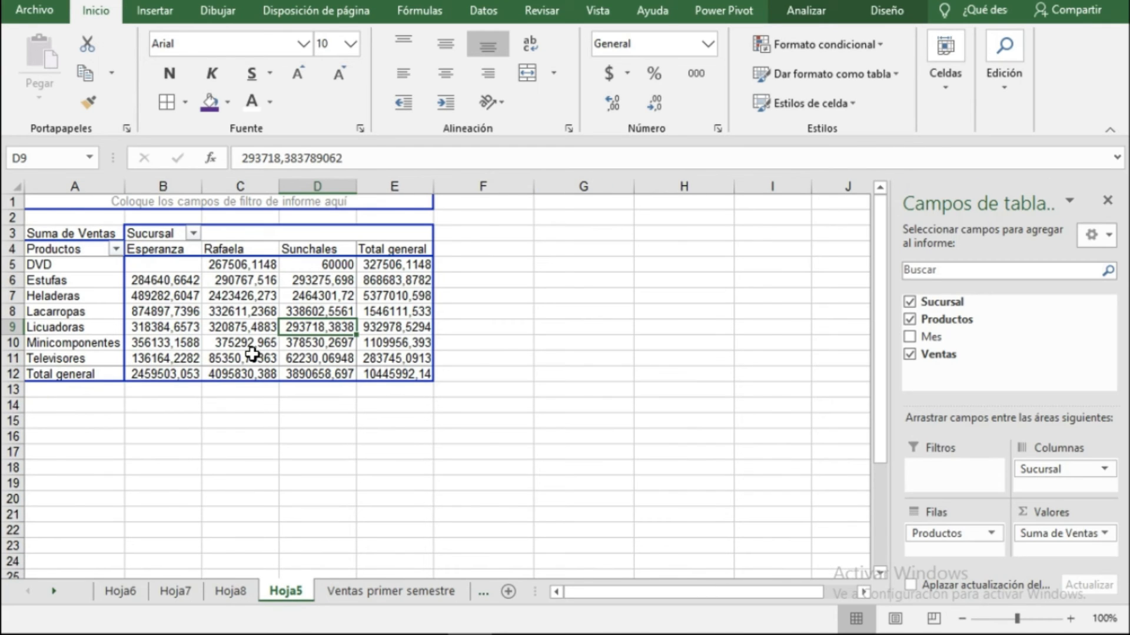
pyautogui.click(328, 268)
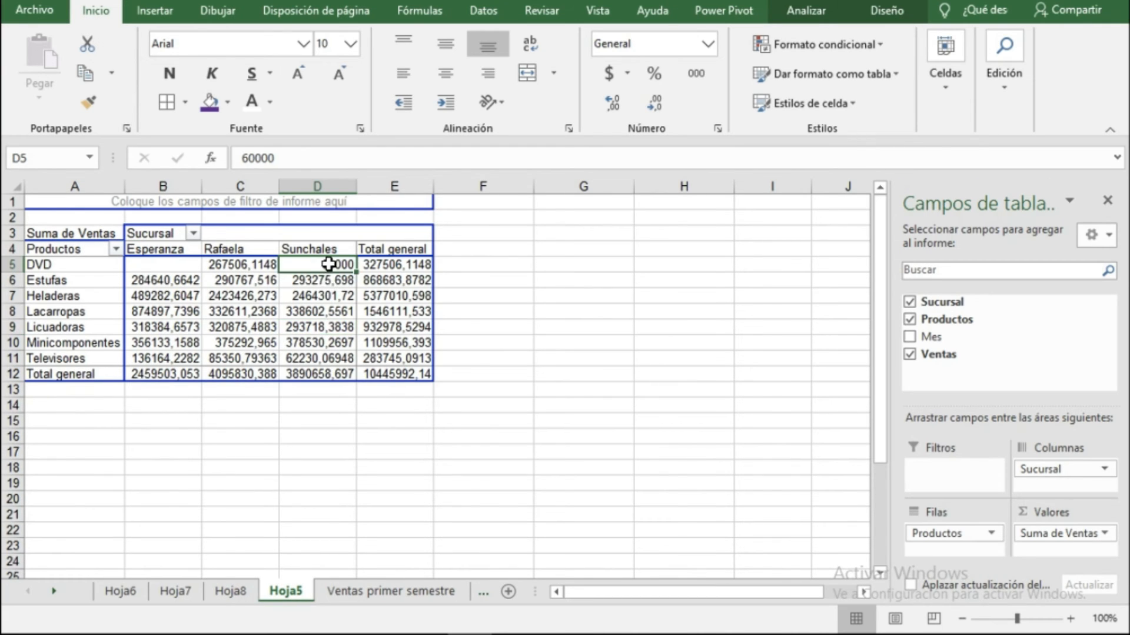
pyautogui.click(408, 592)
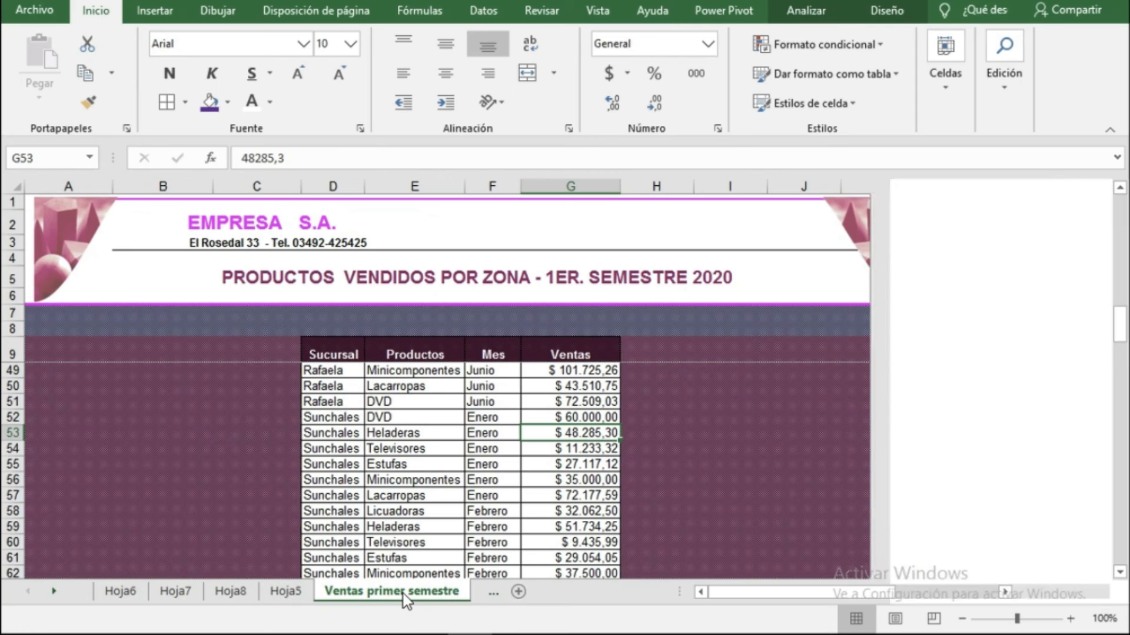
pyautogui.click(454, 465)
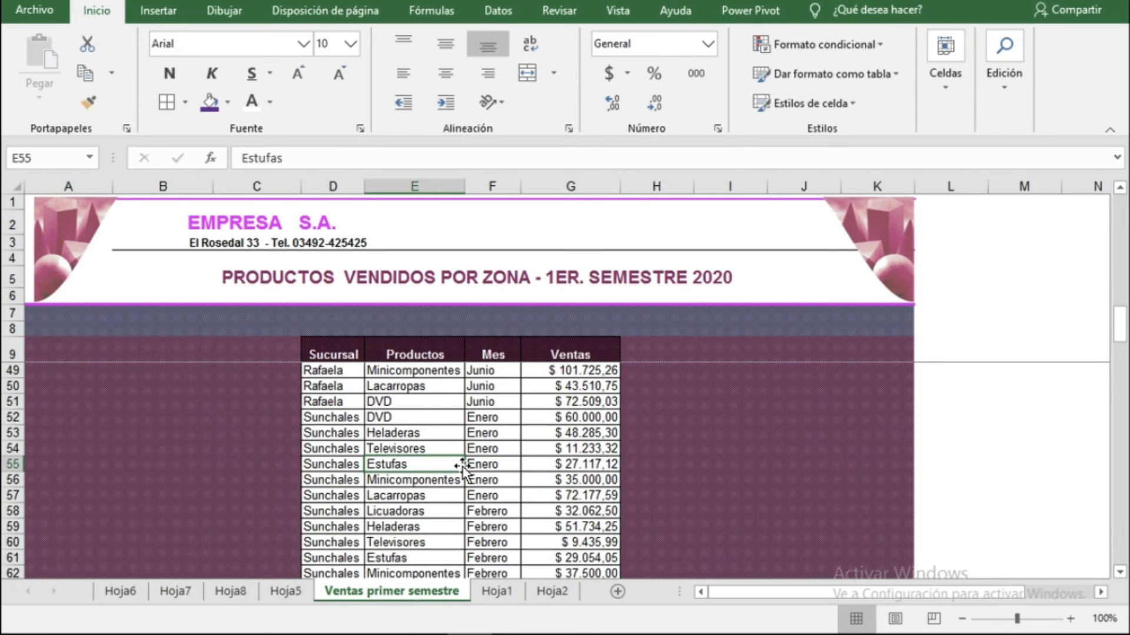
pyautogui.click(289, 592)
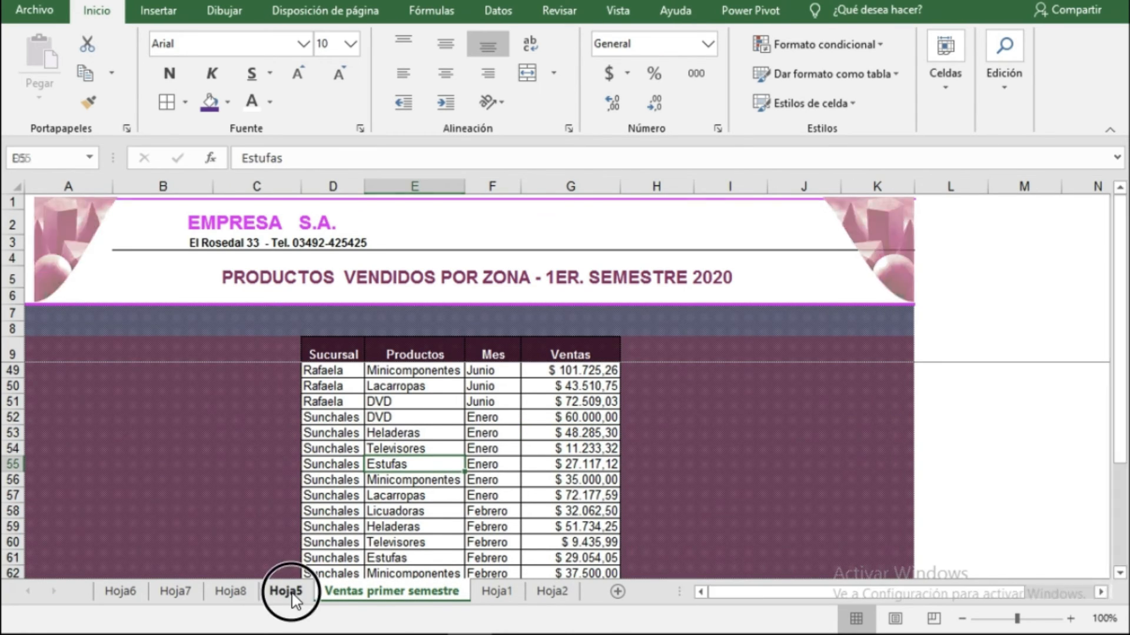
pyautogui.click(195, 592)
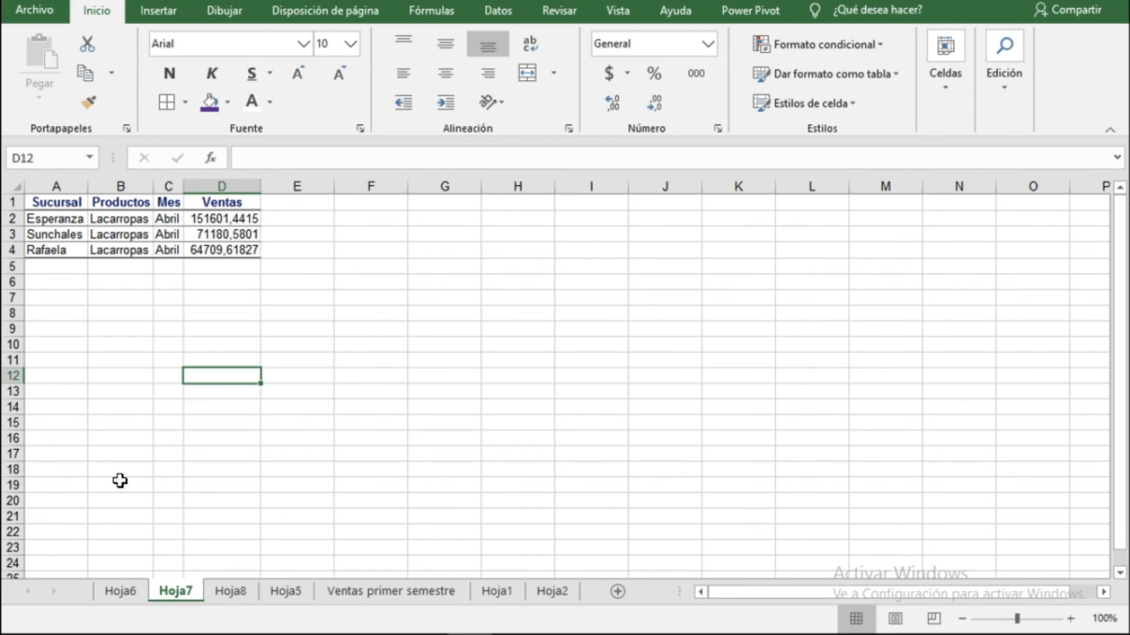
pyautogui.click(120, 593)
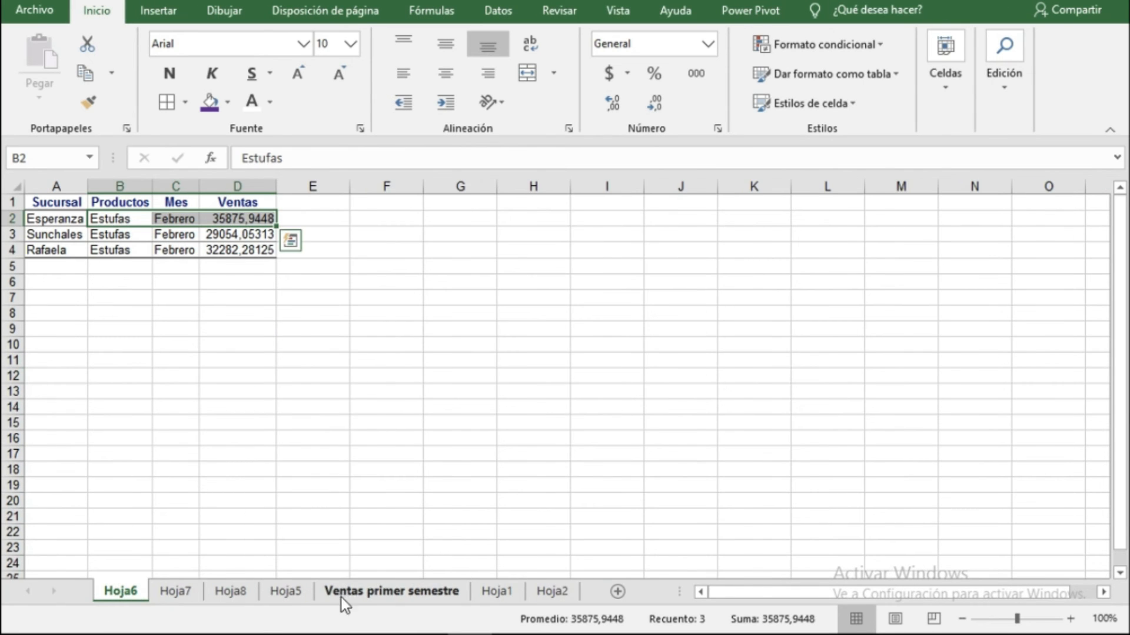
pyautogui.click(356, 593)
pyautogui.click(497, 475)
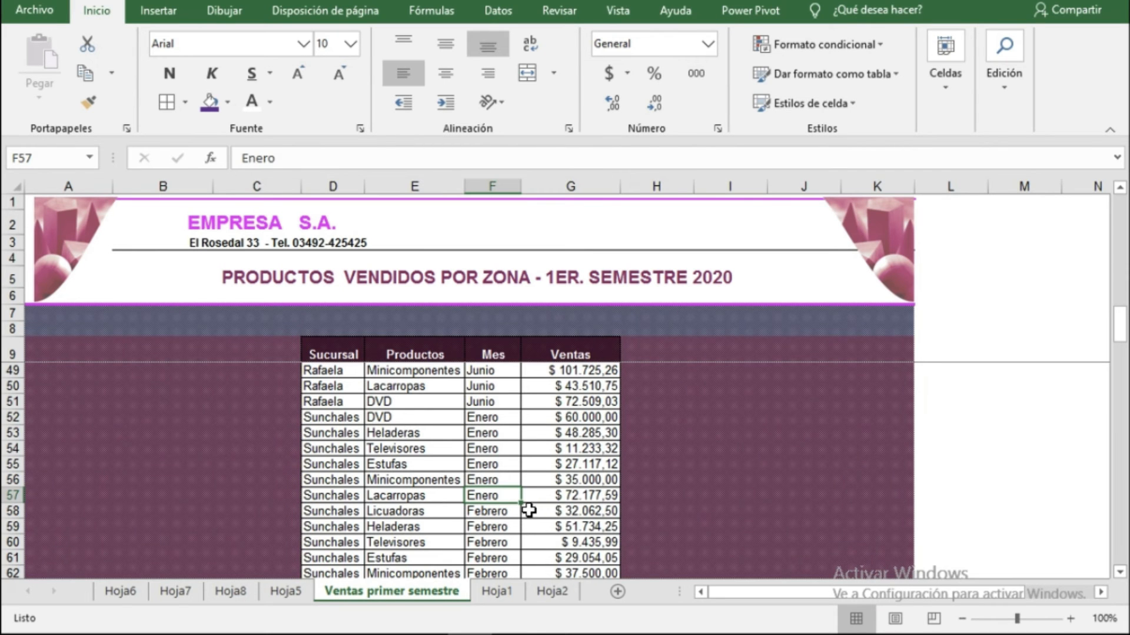
pyautogui.click(493, 480)
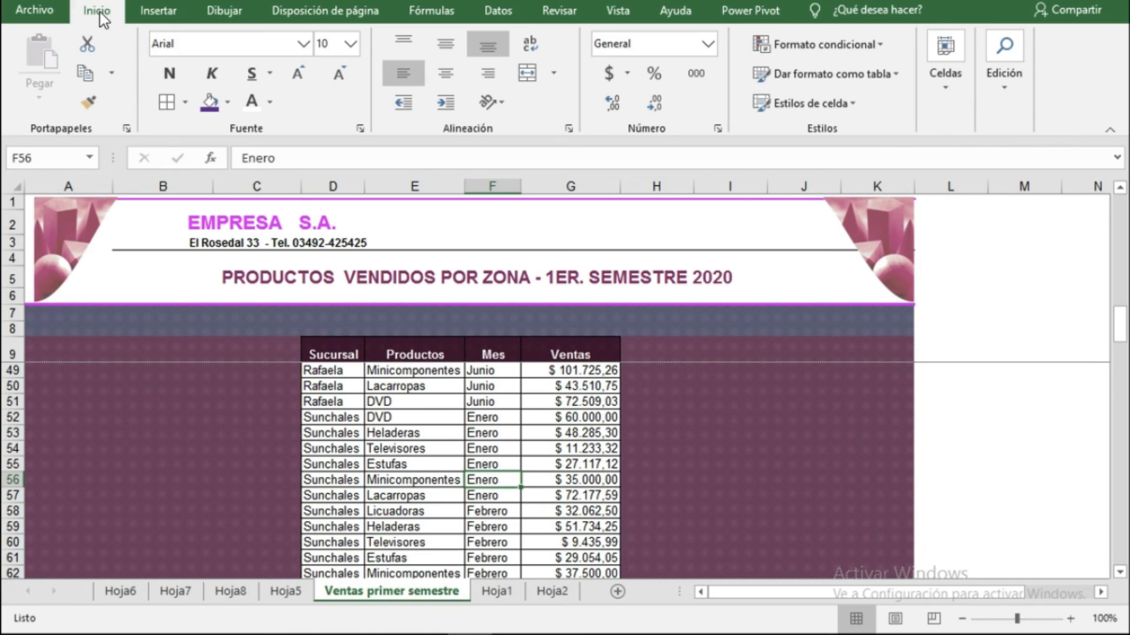
# Insert a PivotChart from the Ventas primer semestre data range on a new worksheet.
pyautogui.click(144, 12)
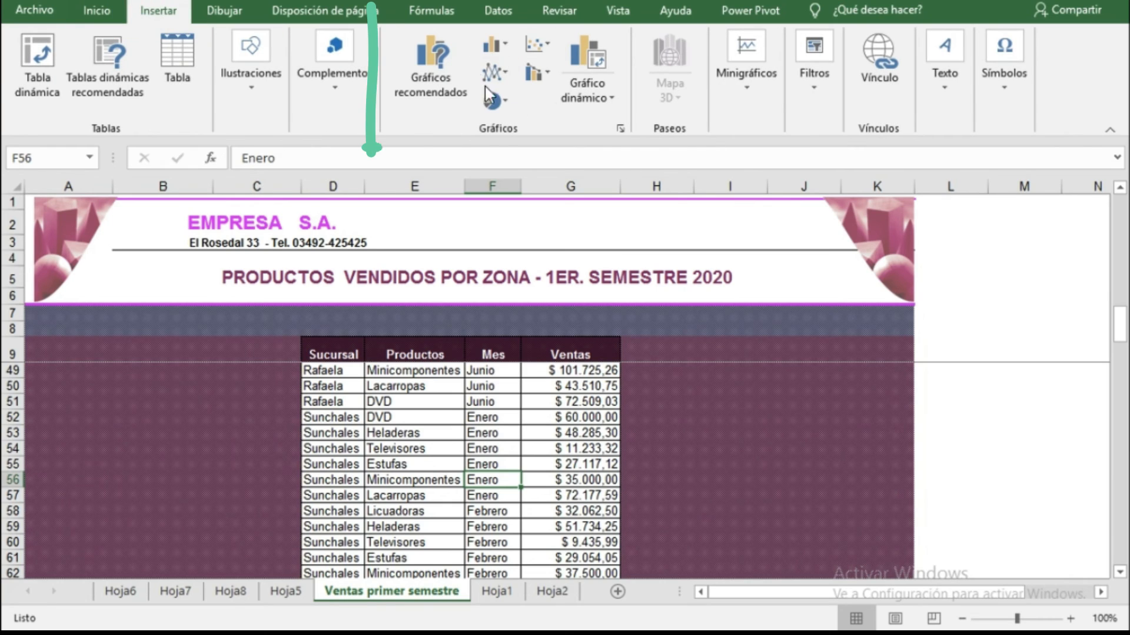
pyautogui.click(601, 99)
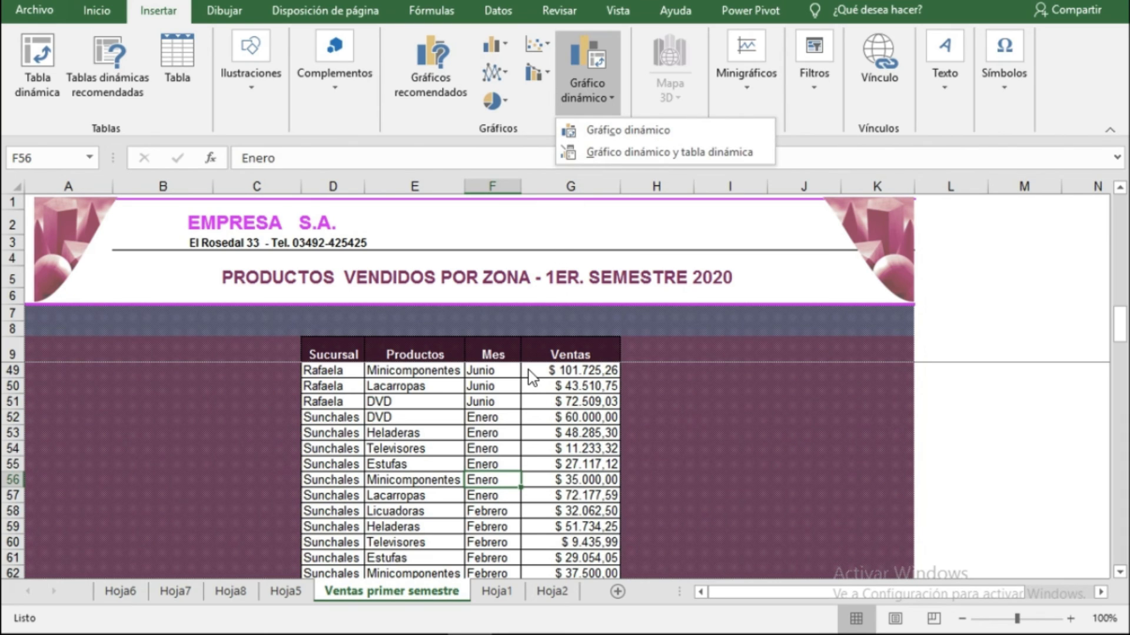
pyautogui.click(548, 483)
pyautogui.click(438, 434)
pyautogui.click(600, 99)
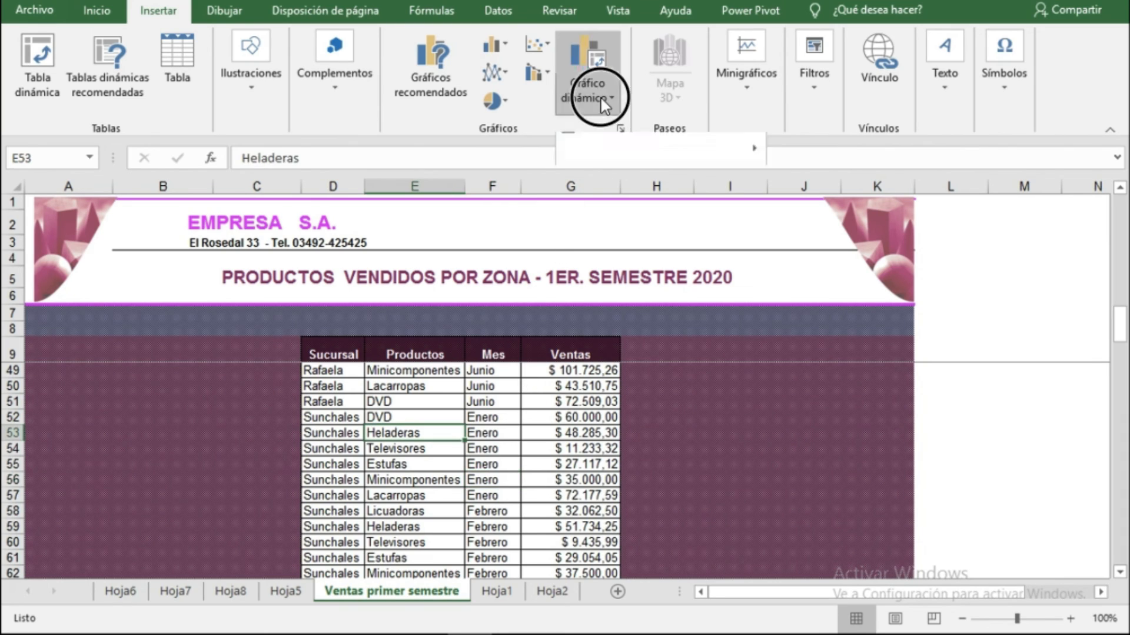
pyautogui.click(606, 130)
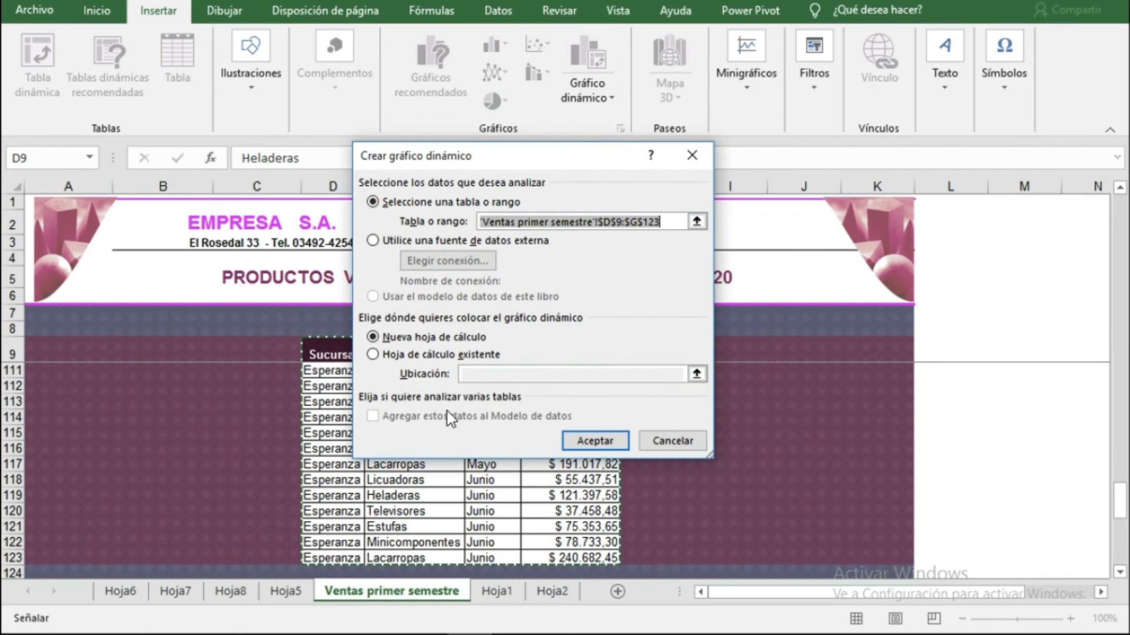
pyautogui.click(600, 441)
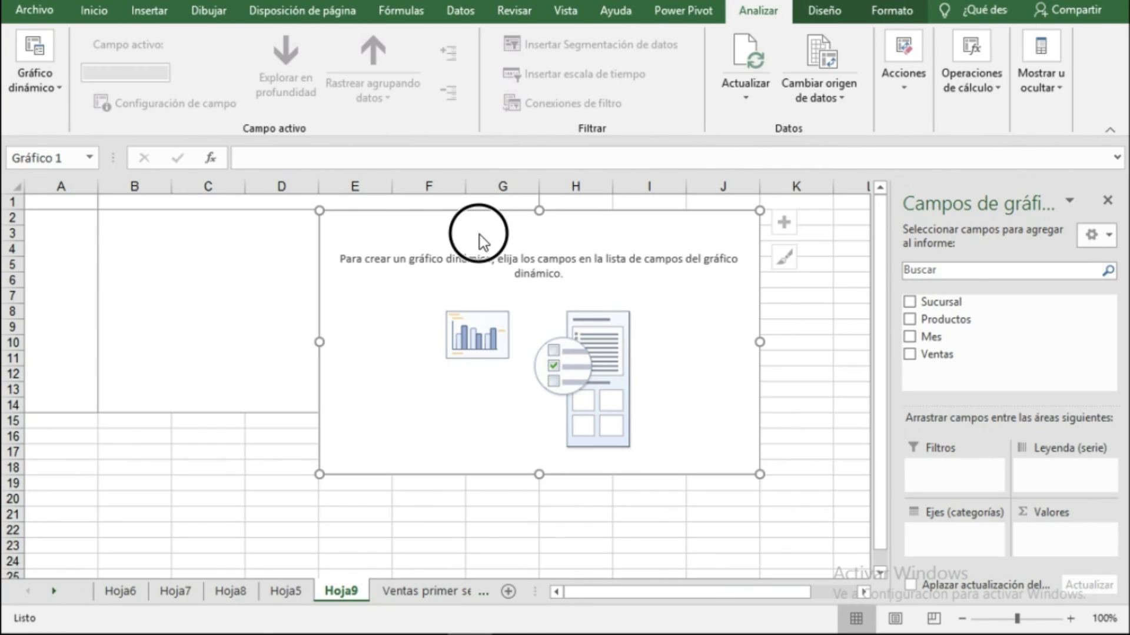
# Build the PivotChart with Sucursal as axis, Productos as legend and Ventas as values, and reposition the chart.
pyautogui.moveTo(474, 252); pyautogui.dragTo(586, 332)
pyautogui.moveTo(936, 302); pyautogui.dragTo(248, 293)
pyautogui.moveTo(920, 336); pyautogui.dragTo(298, 202)
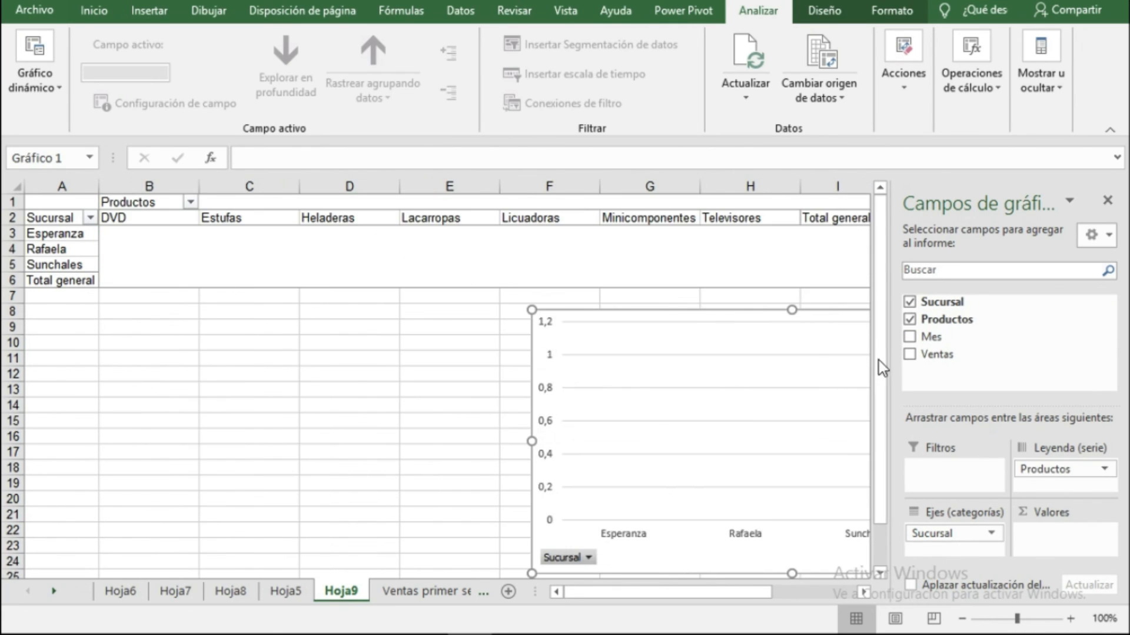
pyautogui.moveTo(936, 356); pyautogui.dragTo(373, 267)
pyautogui.moveTo(686, 328); pyautogui.dragTo(260, 313)
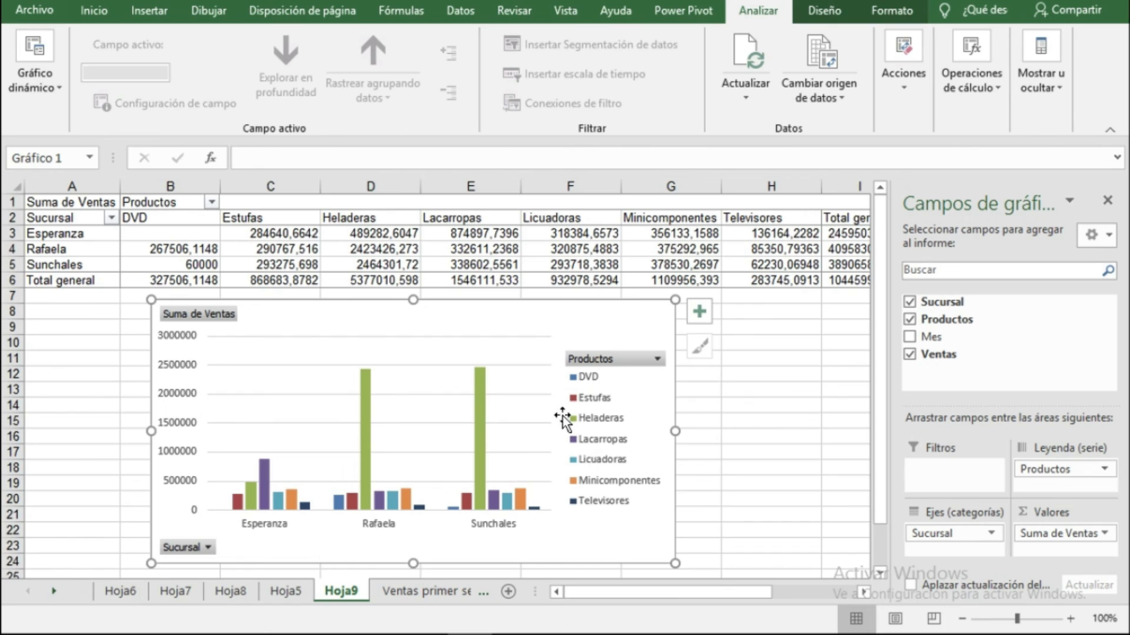
# Filter the chart's Productos legend to show only Heladeras and Lacarropas.
pyautogui.click(658, 360)
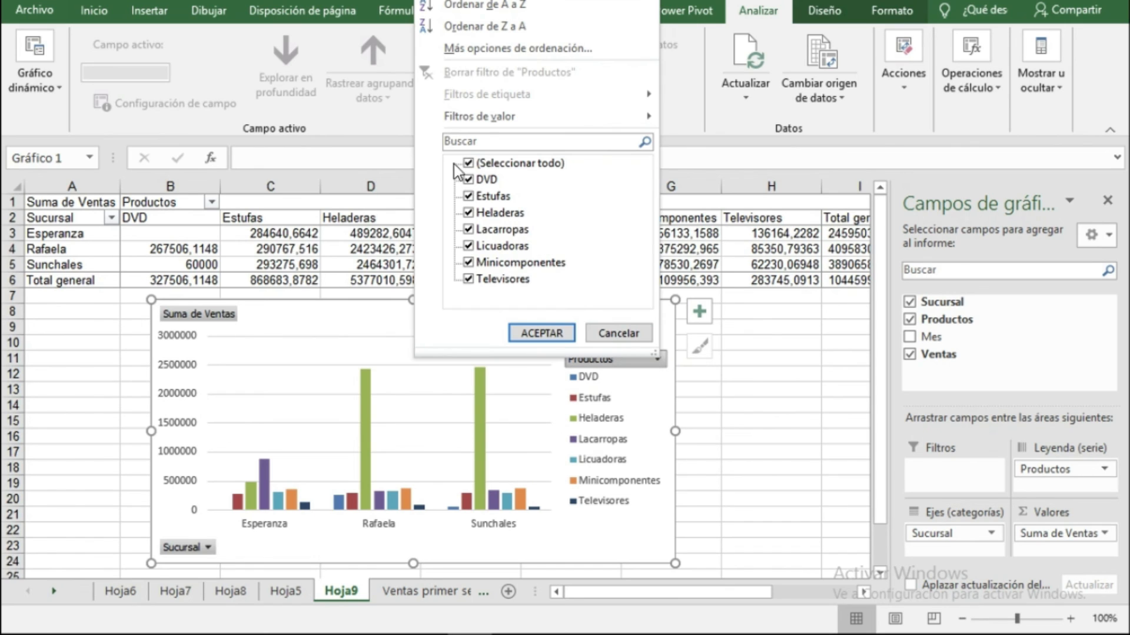
pyautogui.click(468, 163)
pyautogui.click(468, 213)
pyautogui.click(469, 229)
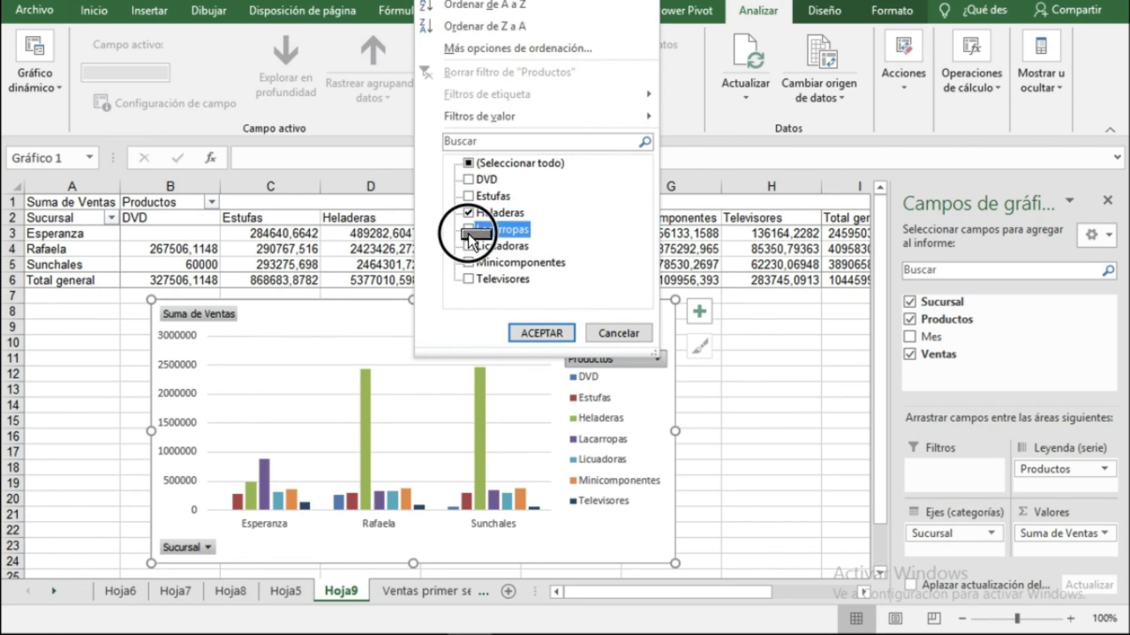
pyautogui.click(541, 333)
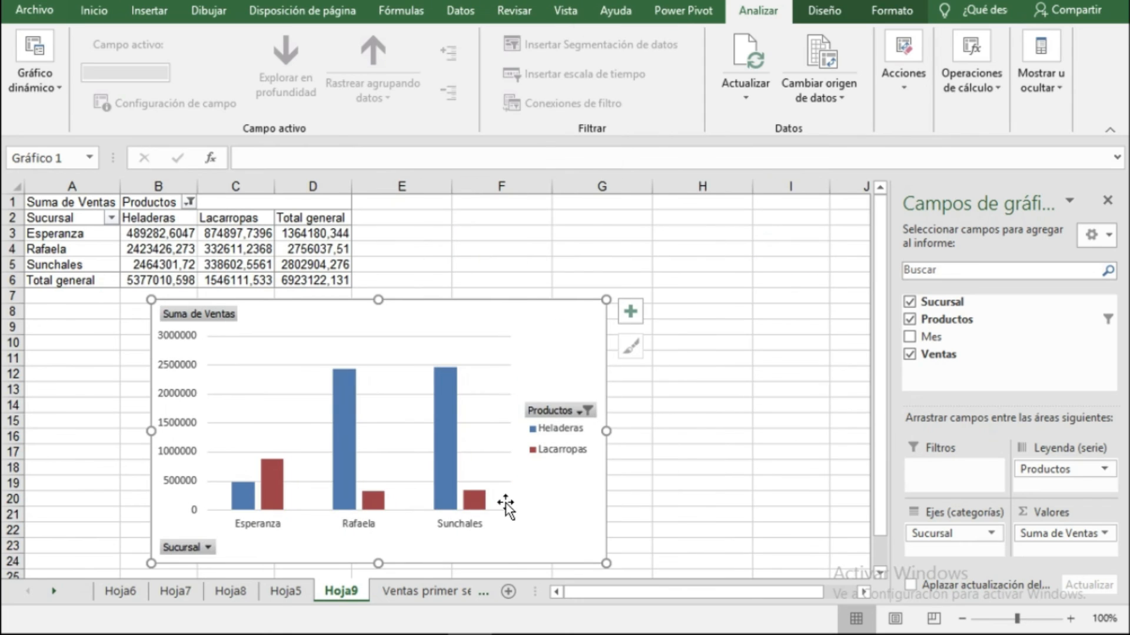
# Filter the chart's Sucursal axis to show only Rafaela and Sunchales.
pyautogui.click(208, 548)
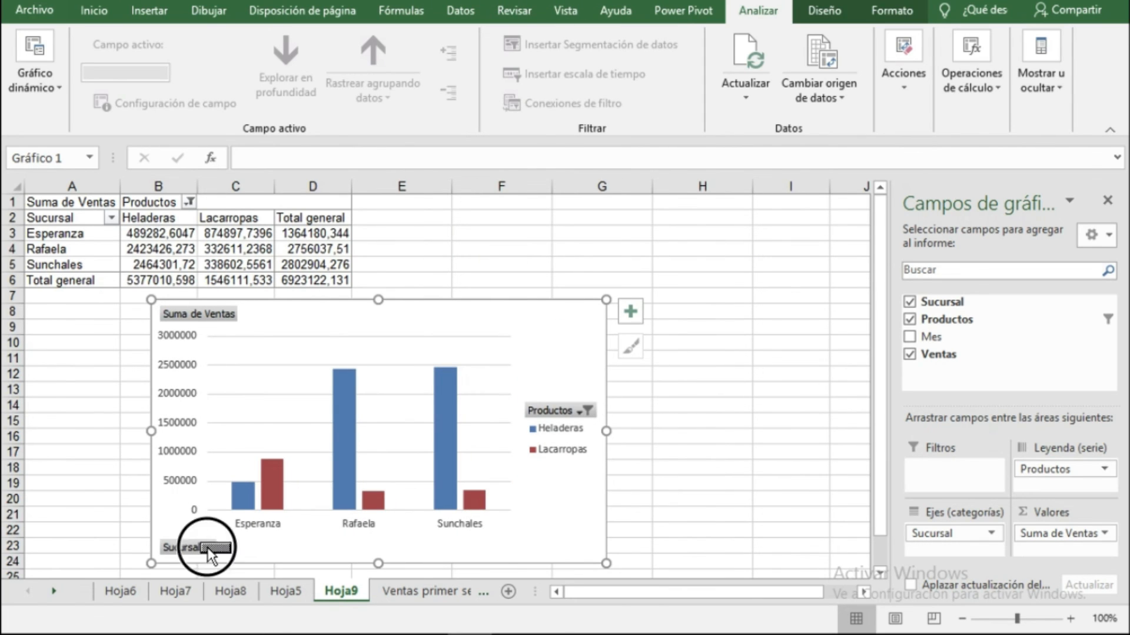
pyautogui.click(57, 353)
pyautogui.click(55, 369)
pyautogui.click(56, 369)
pyautogui.click(56, 386)
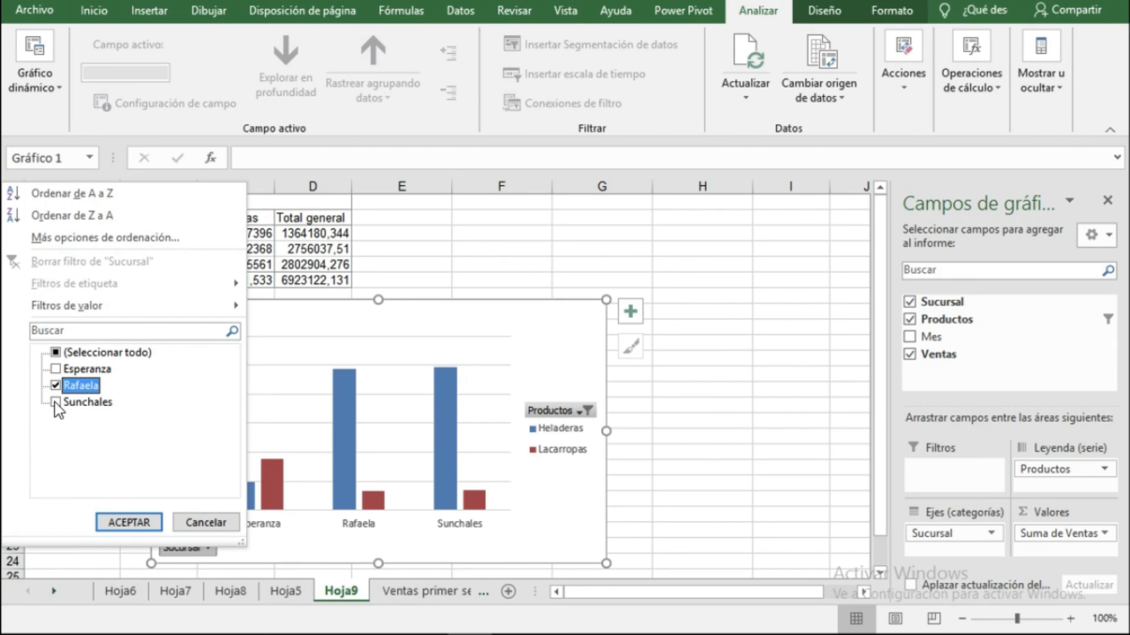
pyautogui.click(56, 403)
pyautogui.click(125, 521)
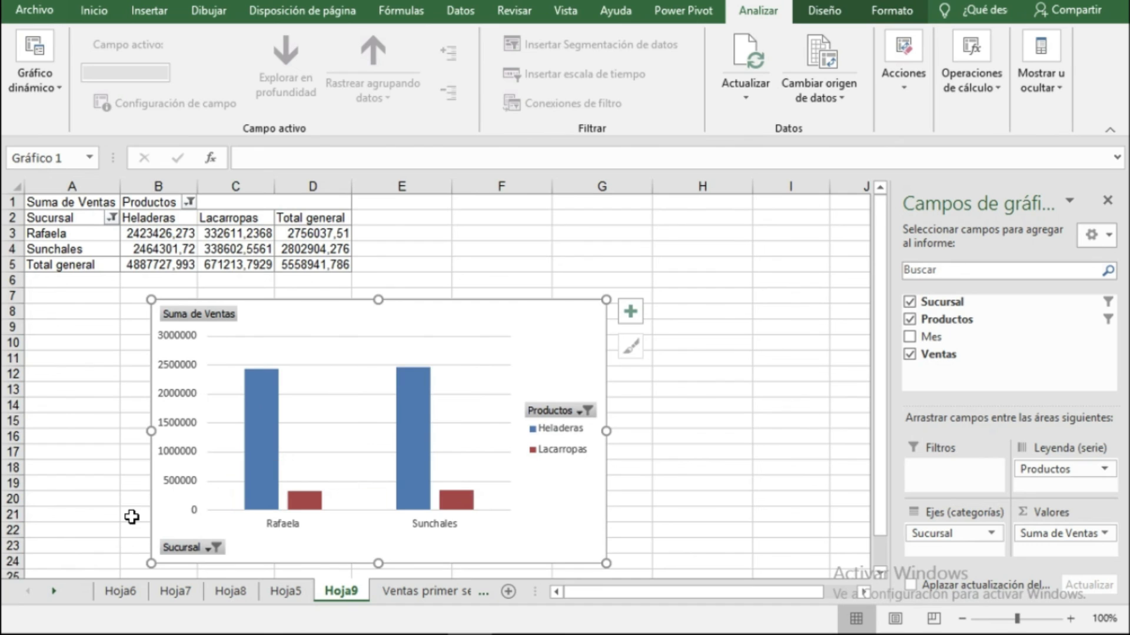
# Move the PivotChart up and to the right, opening and closing the Productos filter without changes.
pyautogui.moveTo(528, 299); pyautogui.dragTo(623, 288)
pyautogui.click(704, 394)
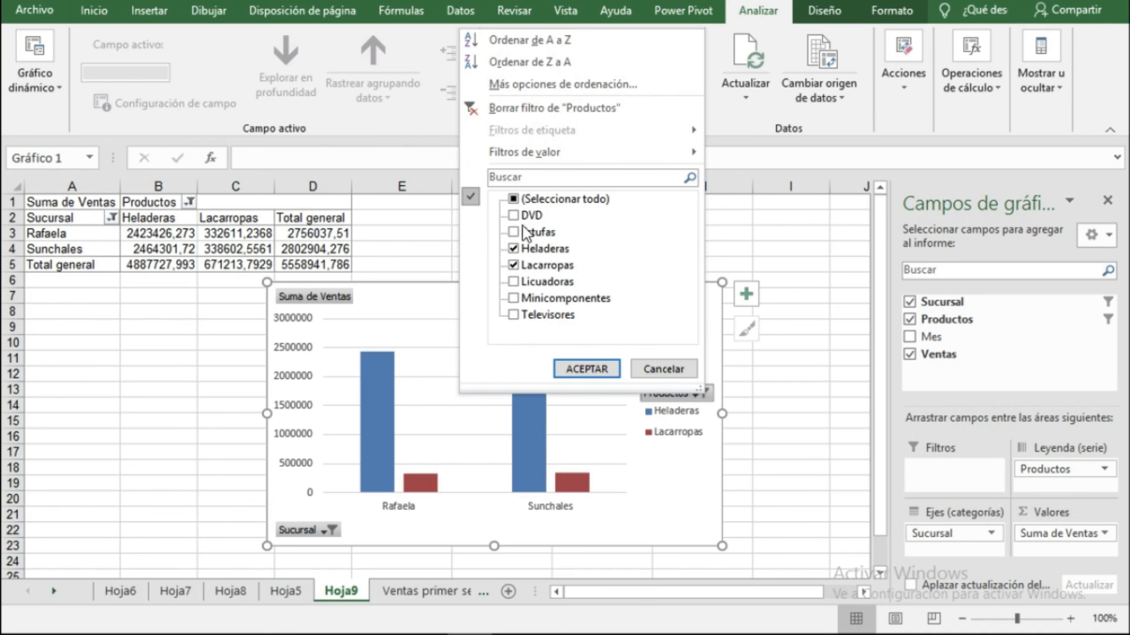
pyautogui.click(522, 434)
pyautogui.click(652, 333)
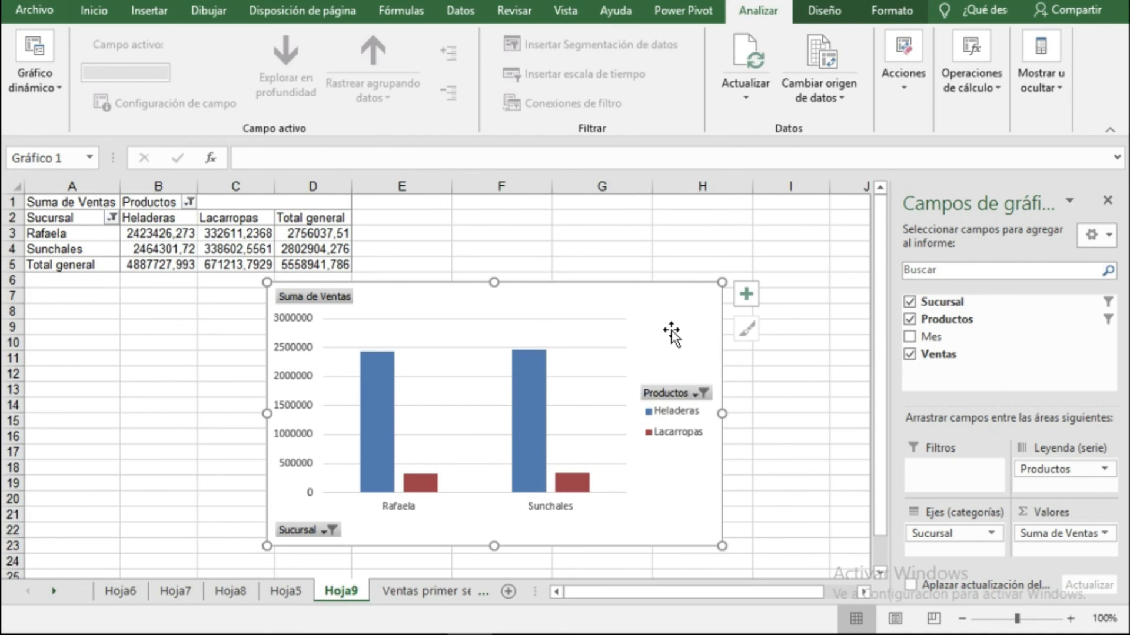
# Apply a quick layout with chart title, axis title and data table, then move the chart beside the PivotTable.
pyautogui.click(823, 12)
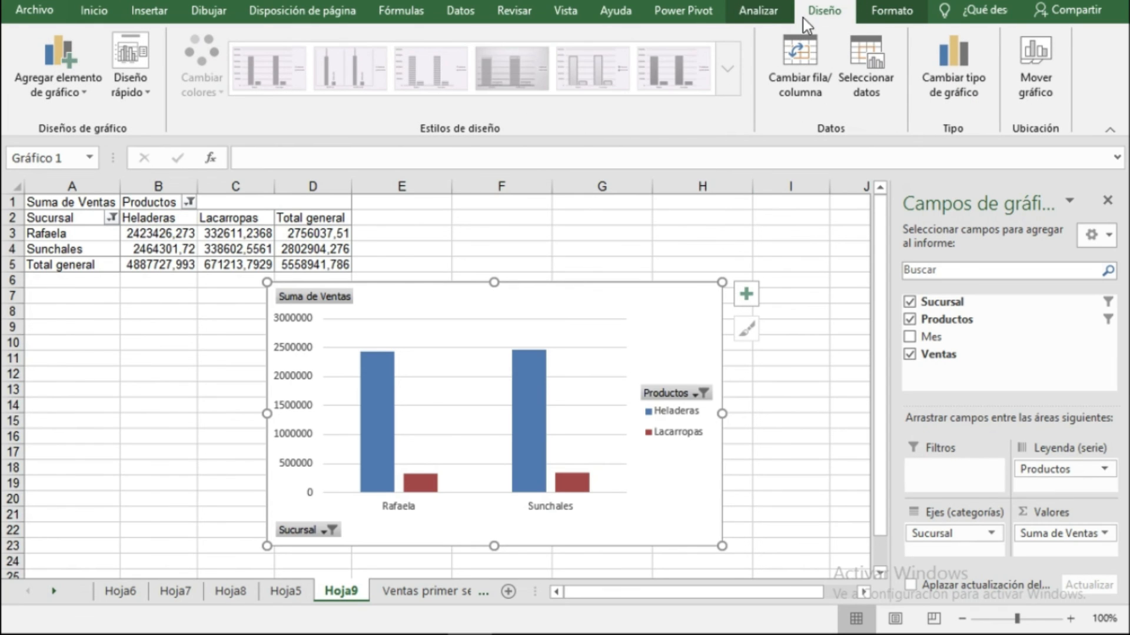
pyautogui.click(141, 92)
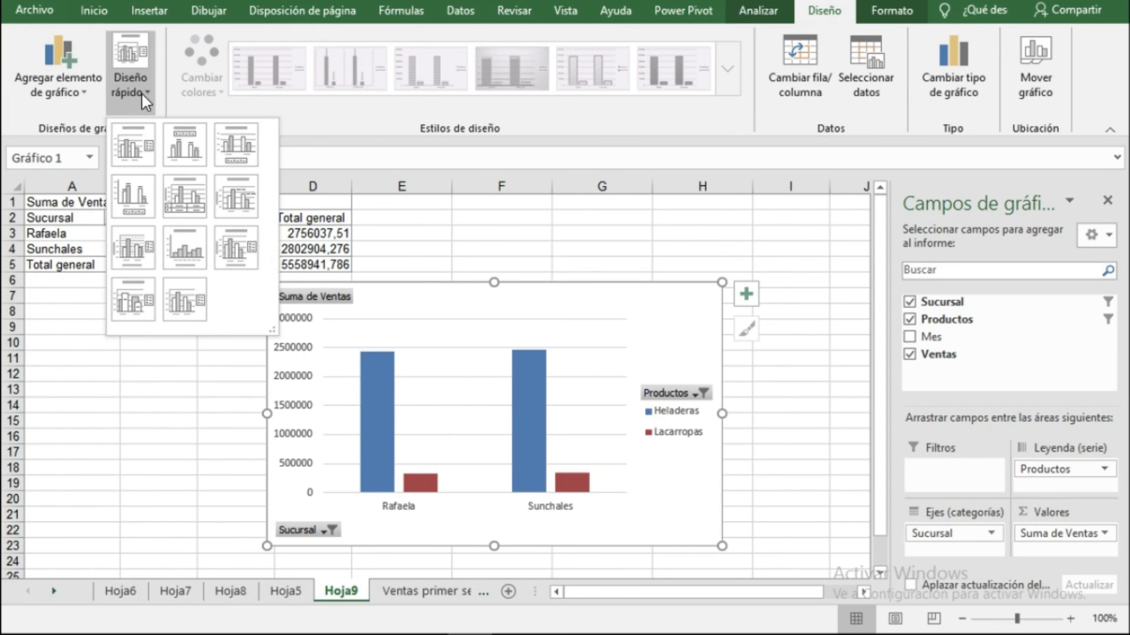
pyautogui.click(187, 214)
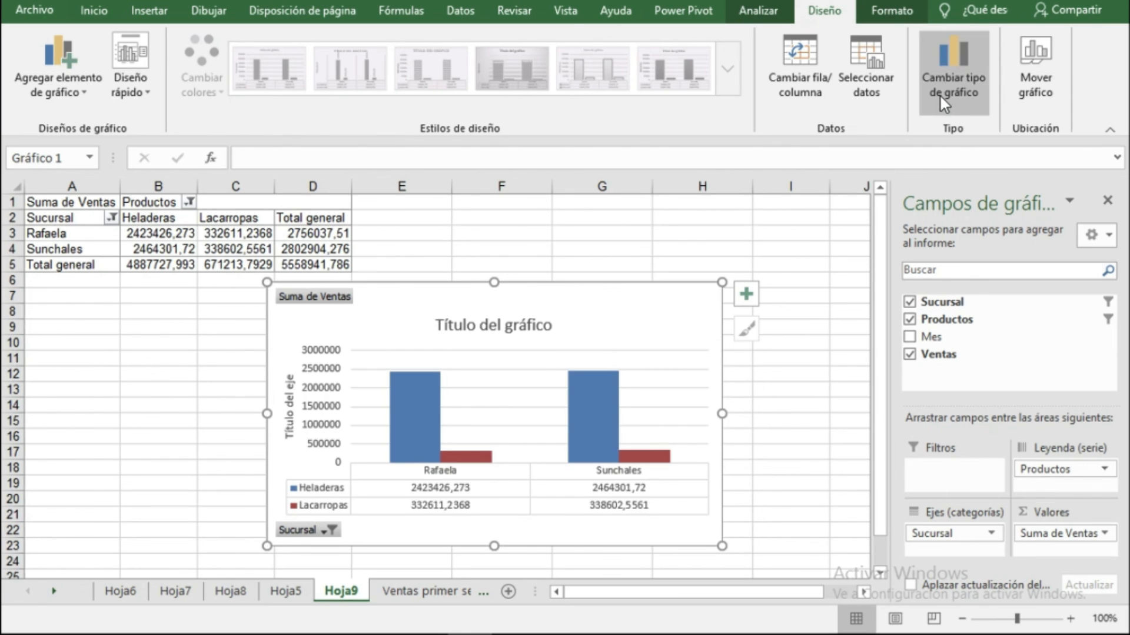
pyautogui.click(749, 390)
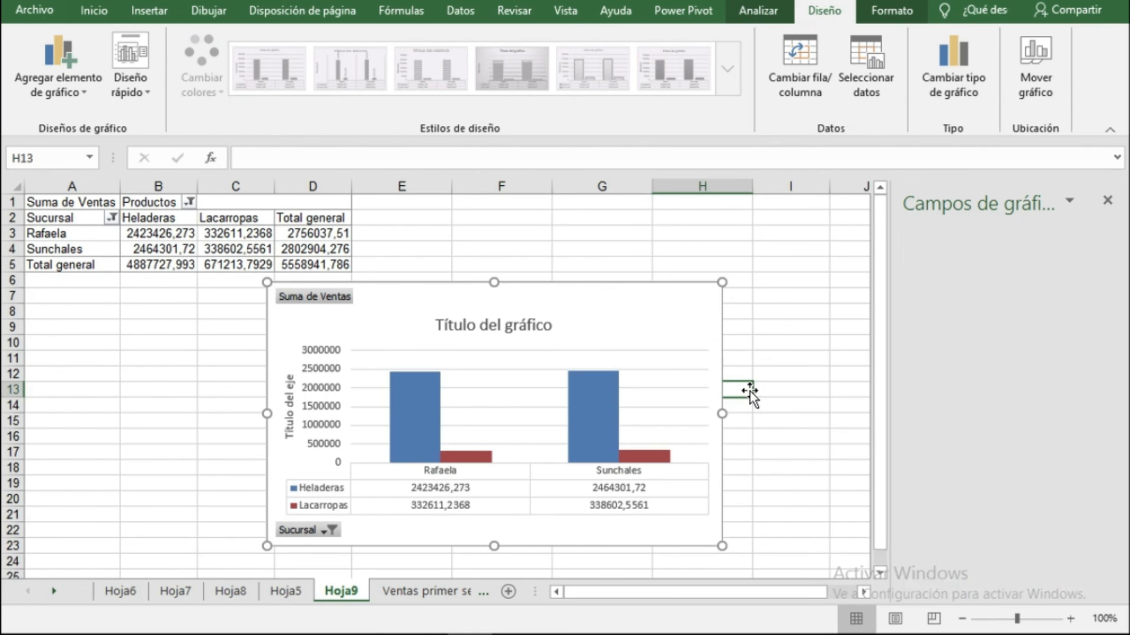
pyautogui.moveTo(644, 314); pyautogui.dragTo(756, 254)
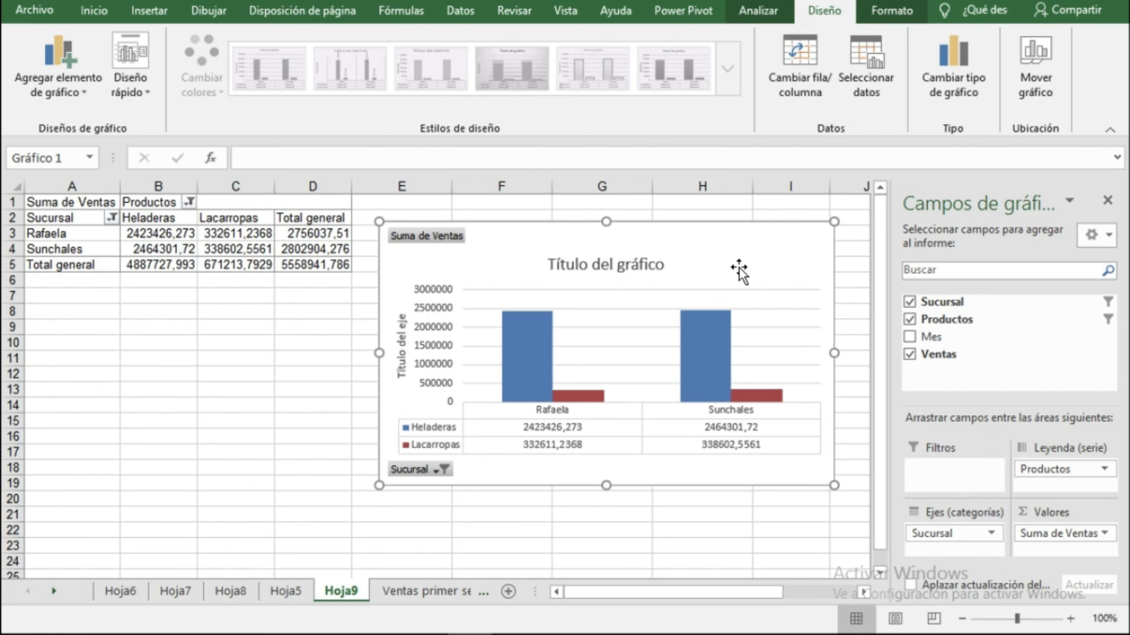
# Clear the Sucursal filter on the chart so all branches are shown again.
pyautogui.click(443, 471)
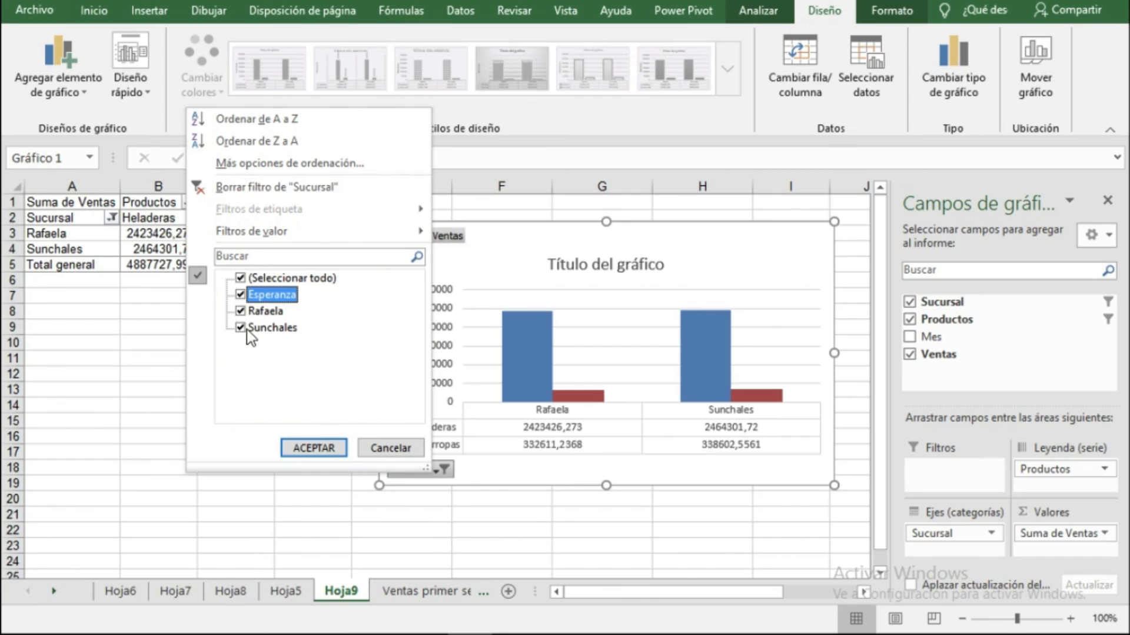
pyautogui.click(314, 447)
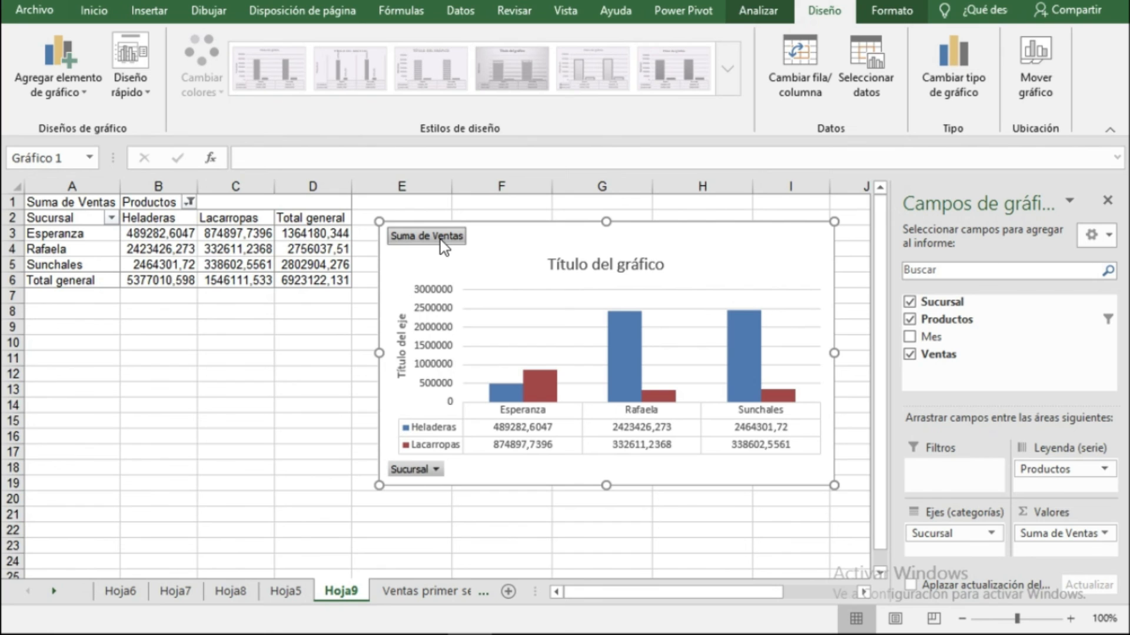
pyautogui.click(331, 384)
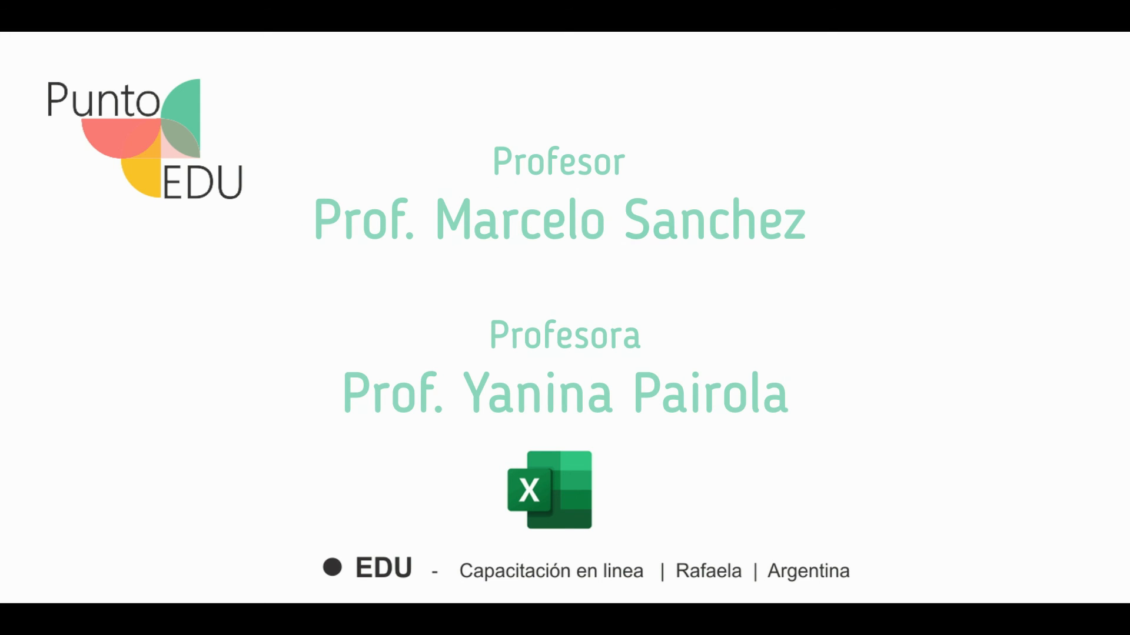